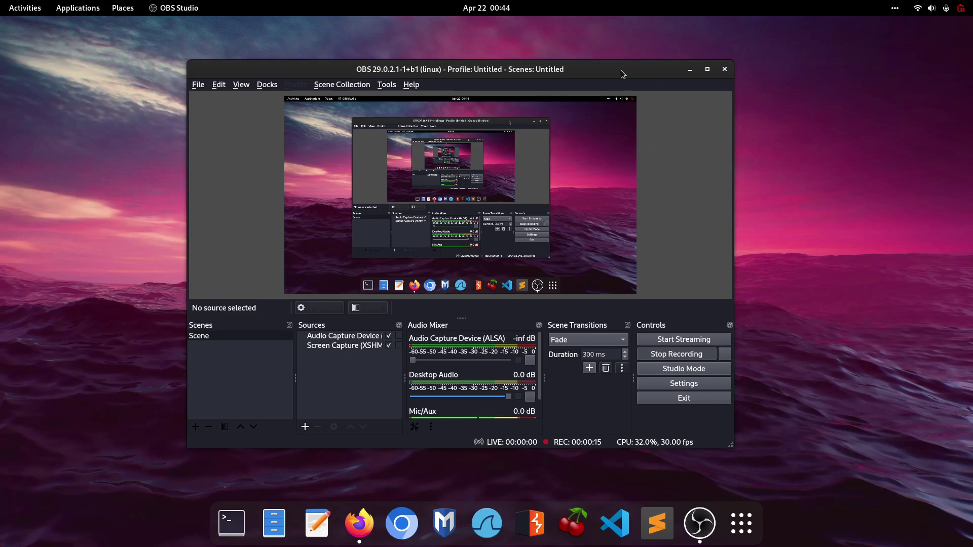
Close the OBS window and bring up the WhiteSur Gtk Theme page on gnome-look.org in Firefox.
left_click_drag(621, 70, 668, 71)
left_click(732, 72)
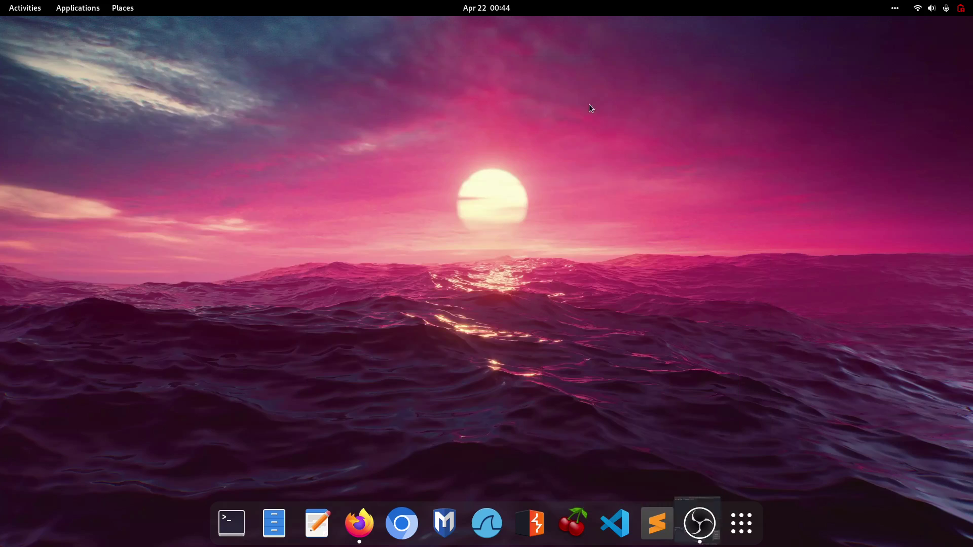
left_click(350, 518)
left_click_drag(724, 44, 730, 42)
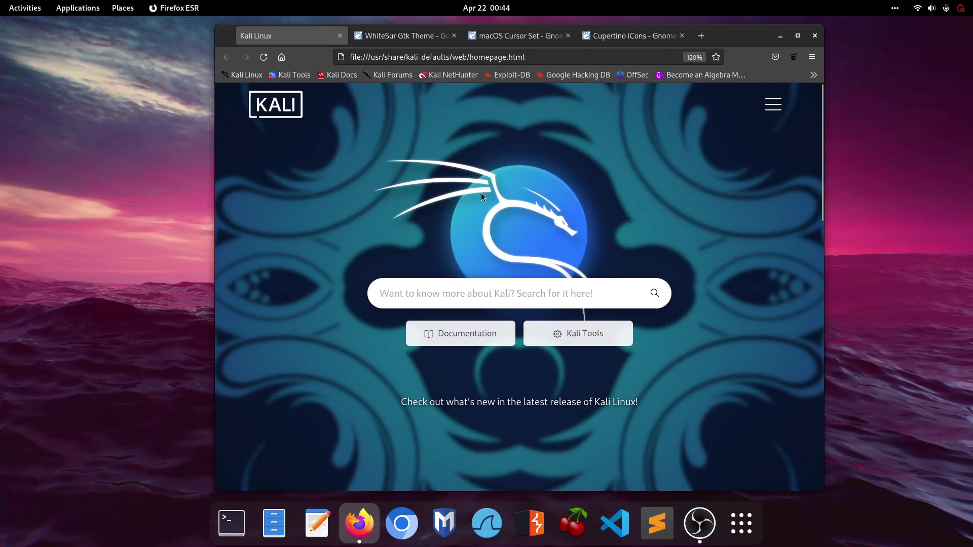
left_click(387, 40)
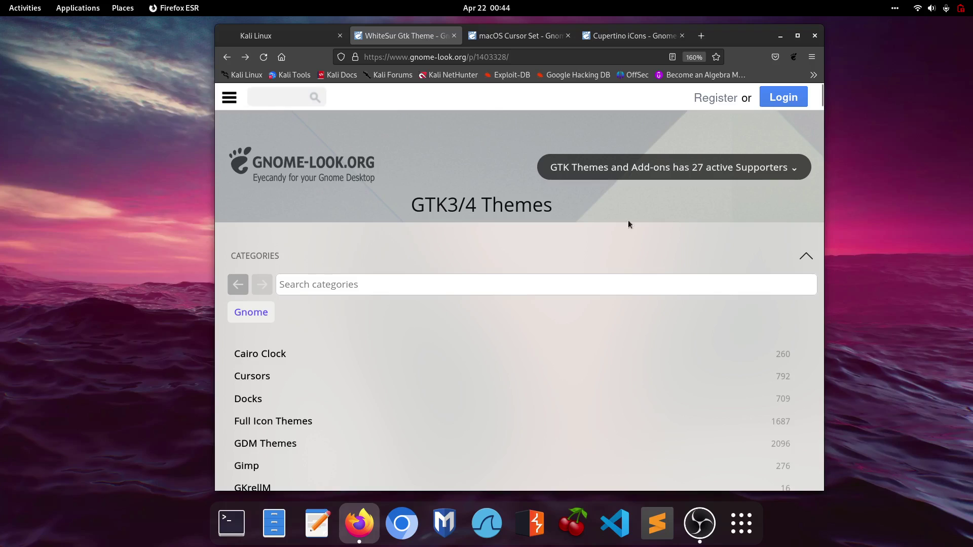
scroll(524, 343, "down", 5)
scroll(523, 343, "down", 10)
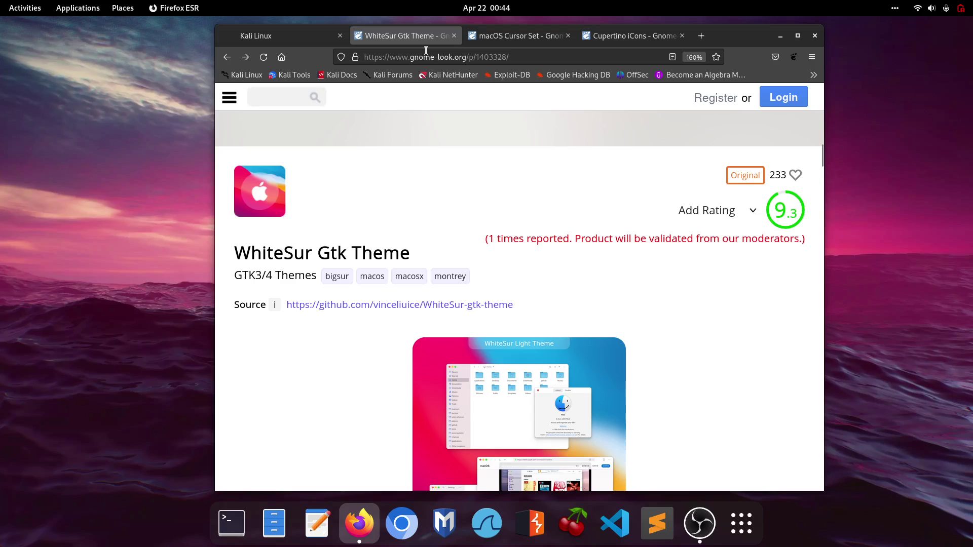
left_click(411, 57)
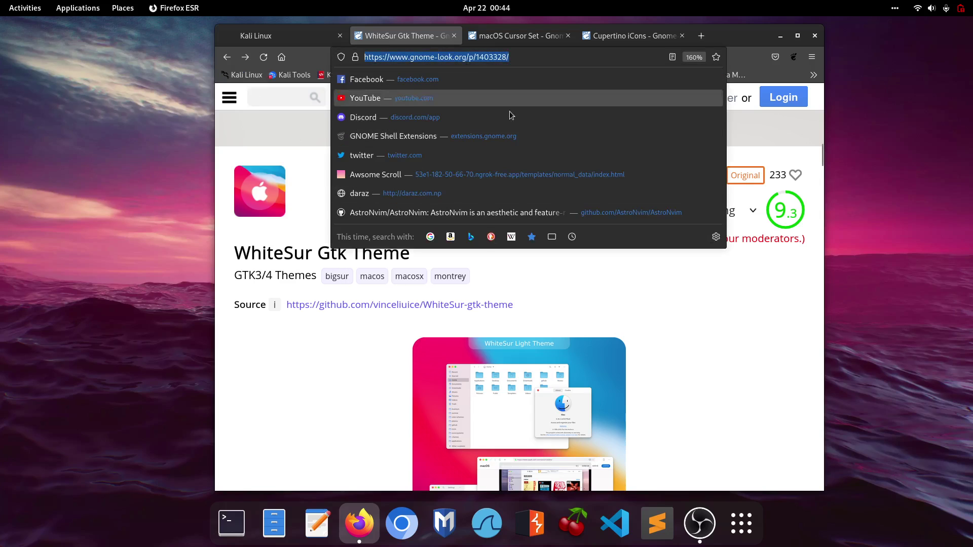
left_click(551, 56)
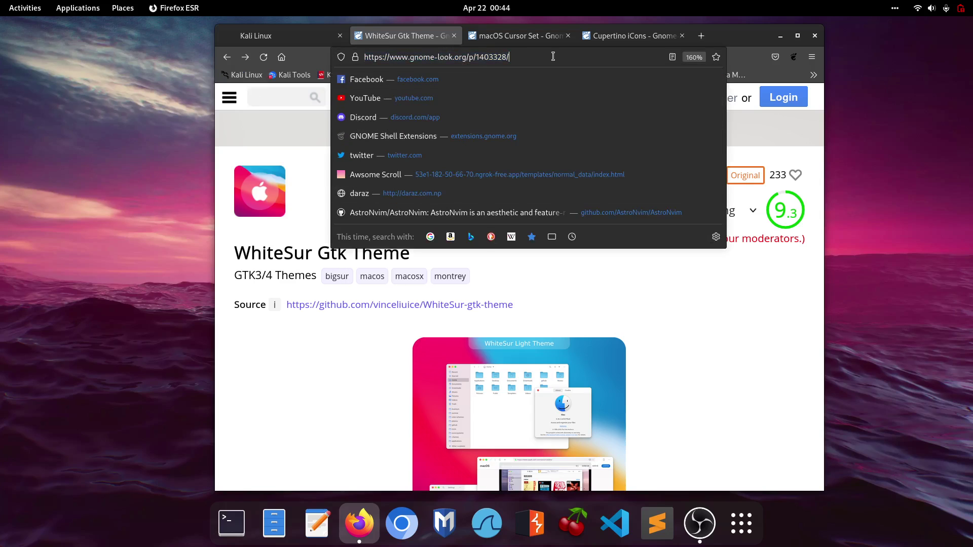
left_click(681, 298)
left_click_drag(235, 257, 434, 251)
left_click(435, 250)
Maximize the browser window and show the downloadable files of the WhiteSur Gtk Theme.
scroll(434, 250, "down", 6)
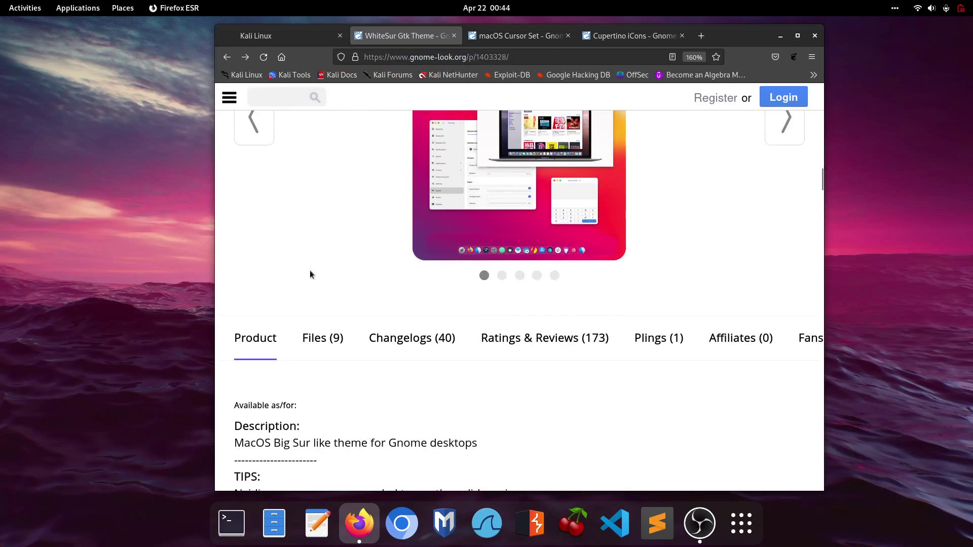
left_click(798, 37)
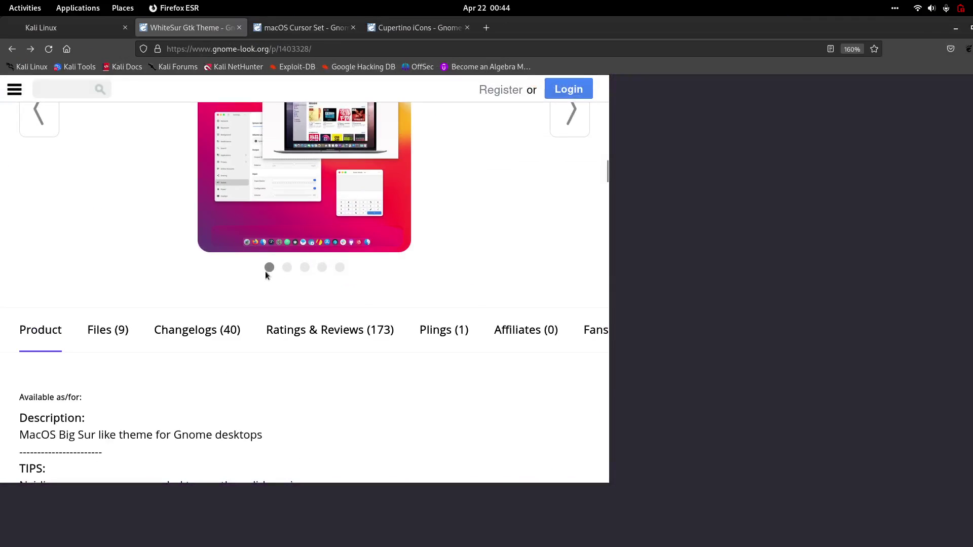
scroll(380, 354, "up", 10)
scroll(354, 355, "up", 7)
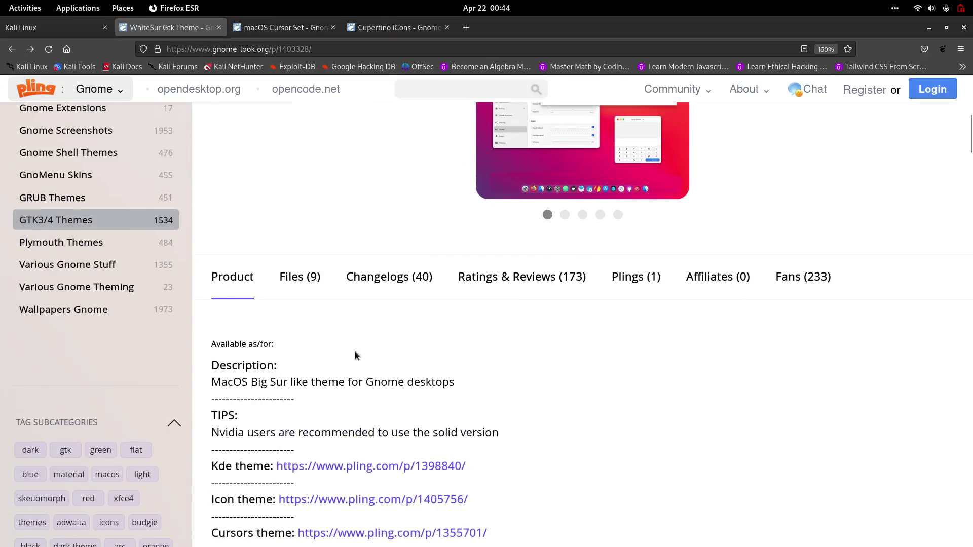
left_click(313, 328)
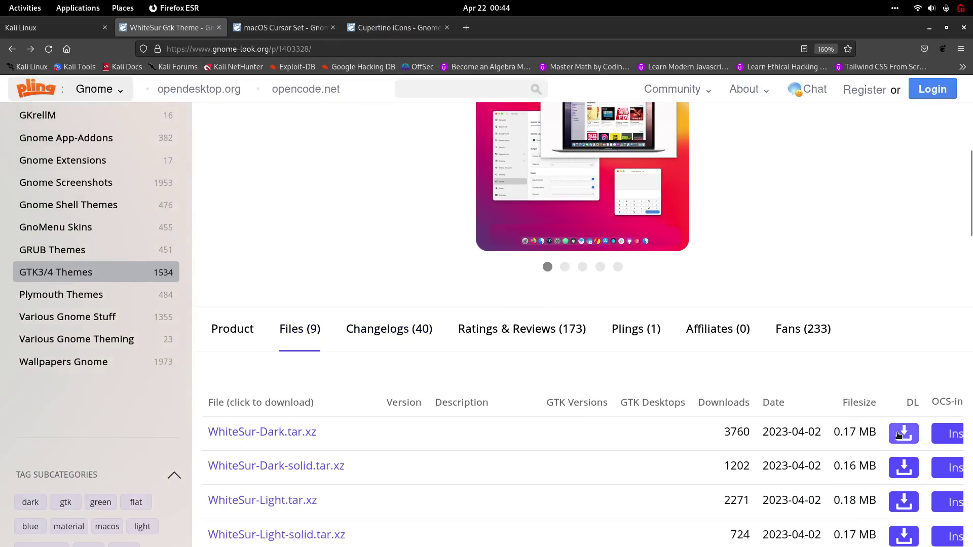
Download the WhiteSur-Dark.tar.xz archive.
scroll(897, 435, "right", 5)
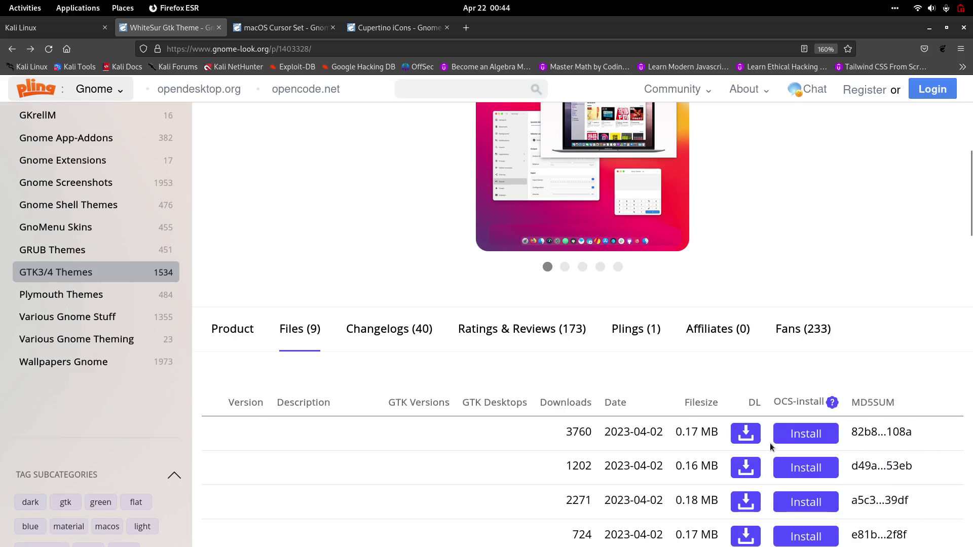
left_click(749, 436)
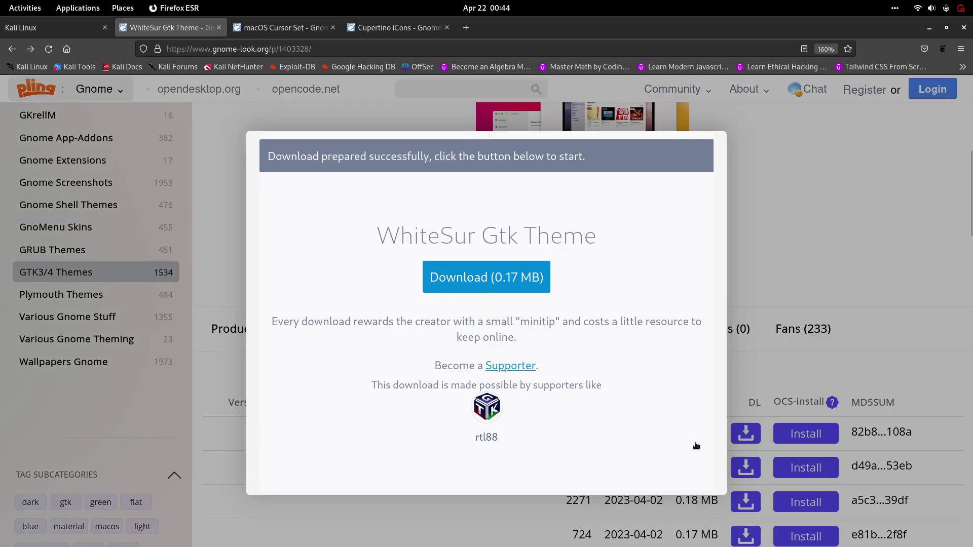
left_click(549, 266)
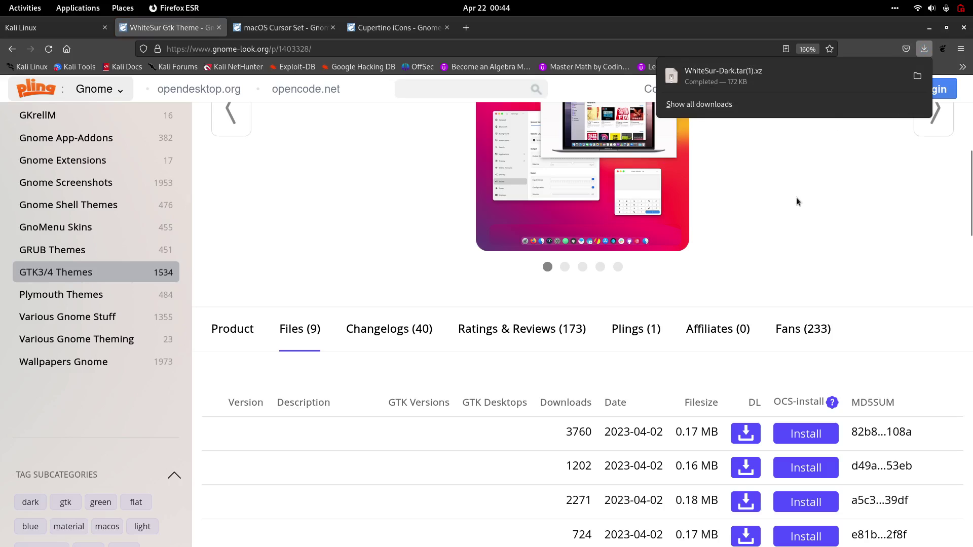
left_click(735, 202)
Go to the already open macOS Cursor Set page and show its downloadable files.
left_click(287, 30)
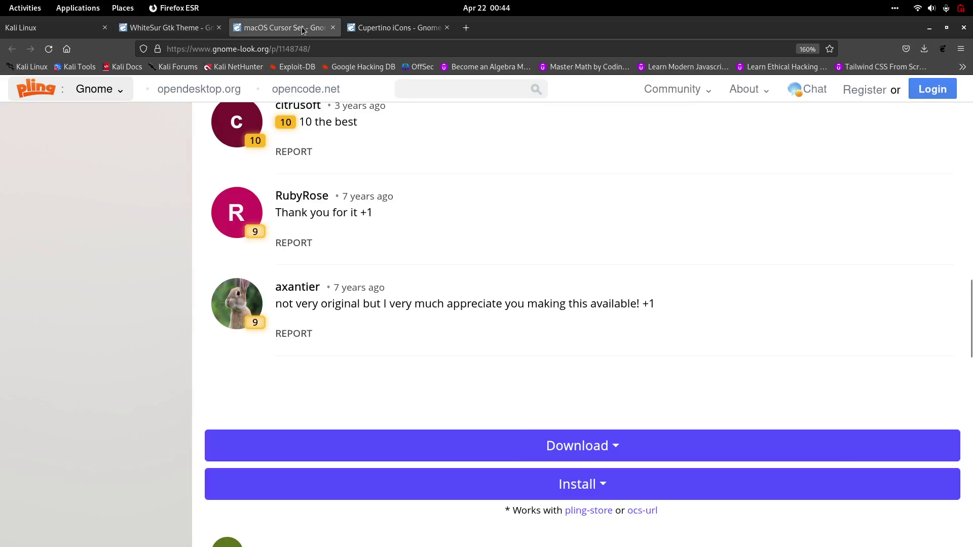
scroll(695, 289, "up", 15)
scroll(646, 145, "down", 5)
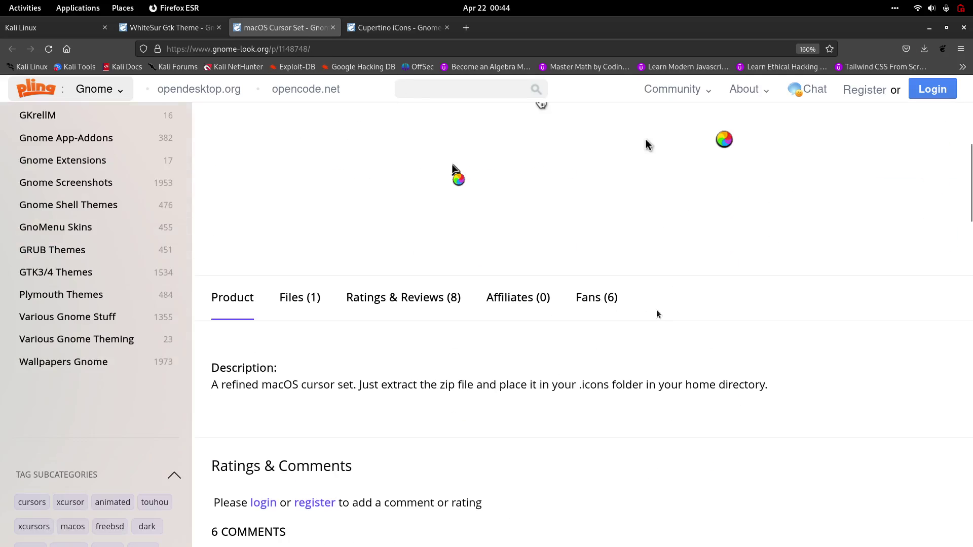
left_click(304, 299)
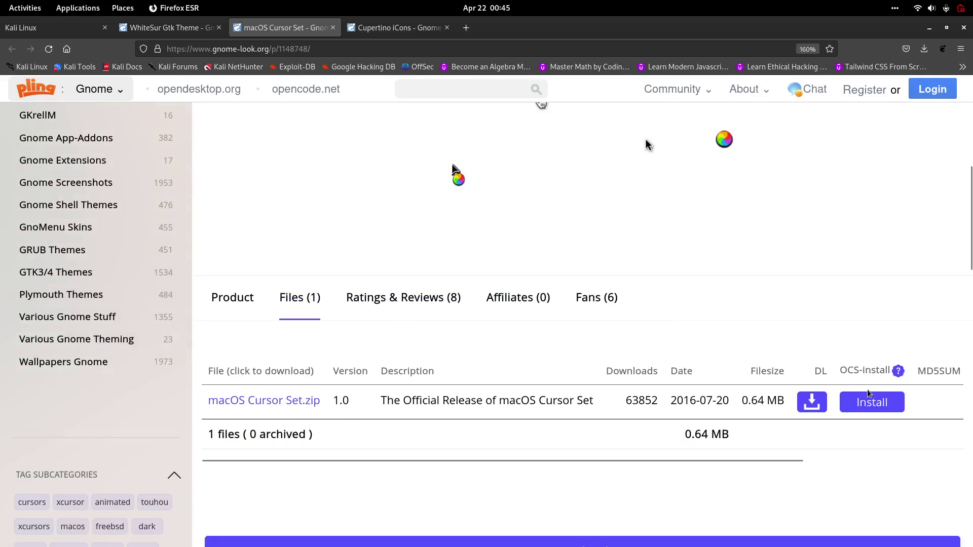
Try to get the macOS Cursor Set through its OCS install option and check the browser's recent downloads.
left_click(873, 401)
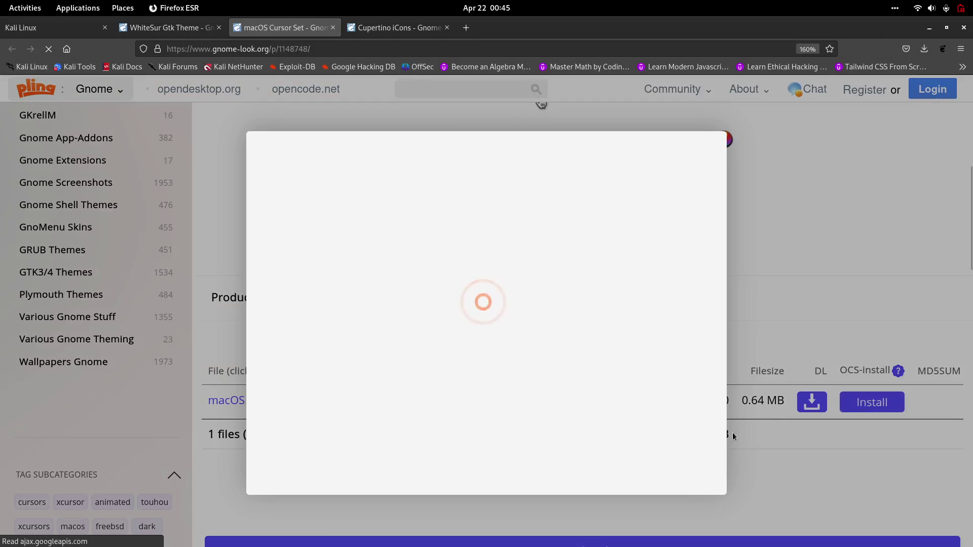
left_click(514, 286)
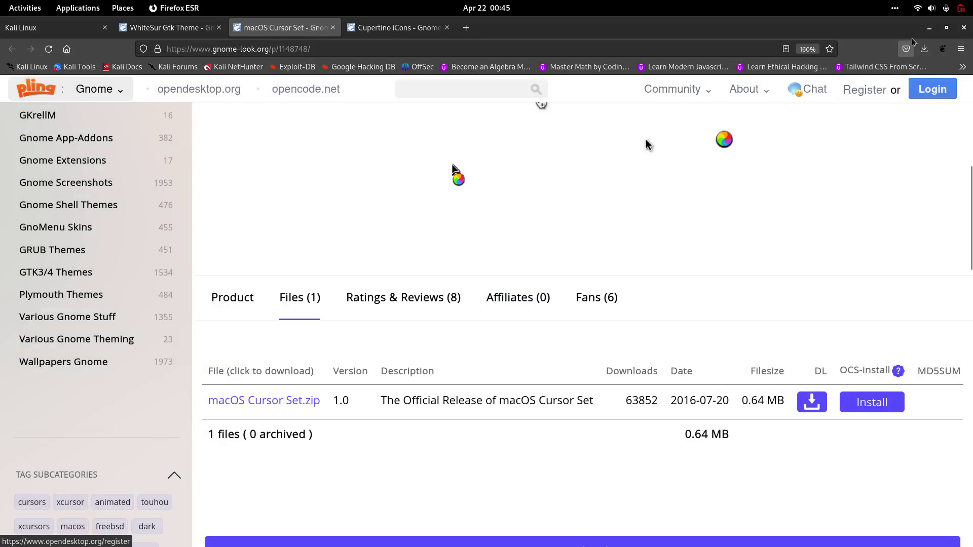
left_click(923, 48)
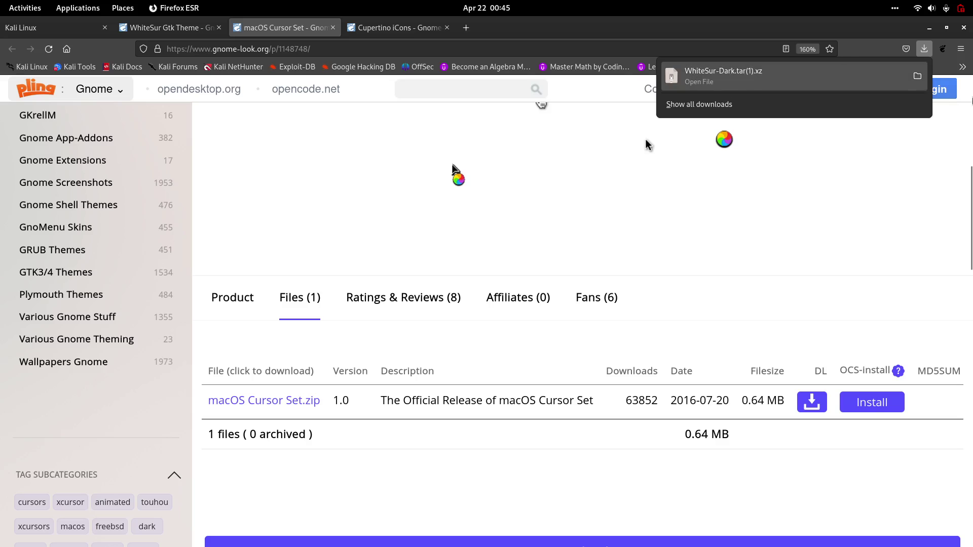
left_click(870, 350)
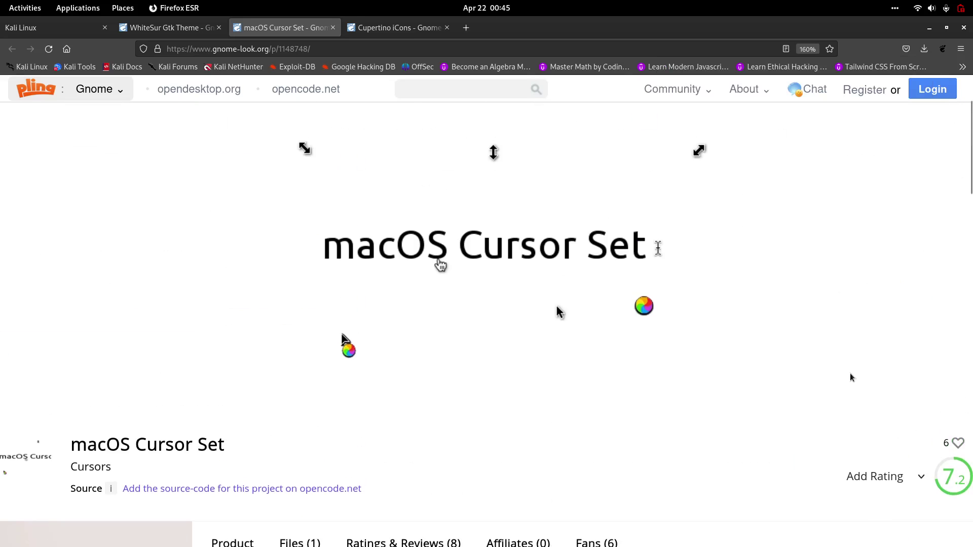
Download the macOS Cursor Set.zip file directly.
left_click(813, 285)
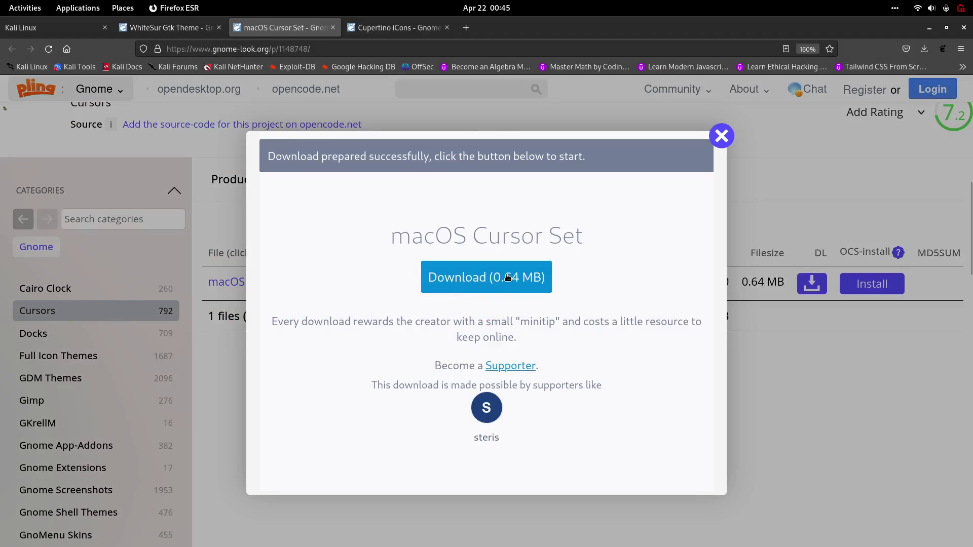
left_click(507, 289)
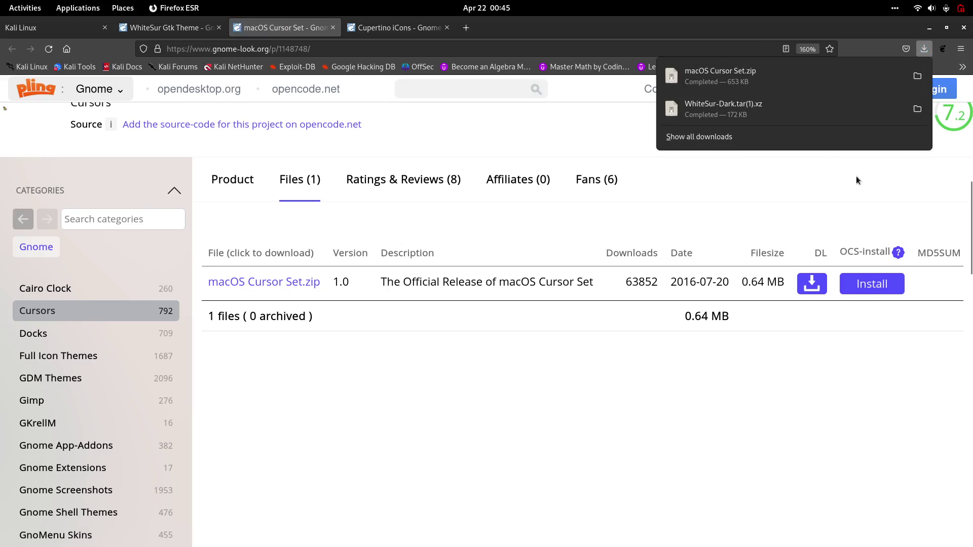
left_click(775, 183)
Download the Cupertino-Catalina.tar.xz icon theme from the files of the open Cupertino iCons page.
left_click(401, 28)
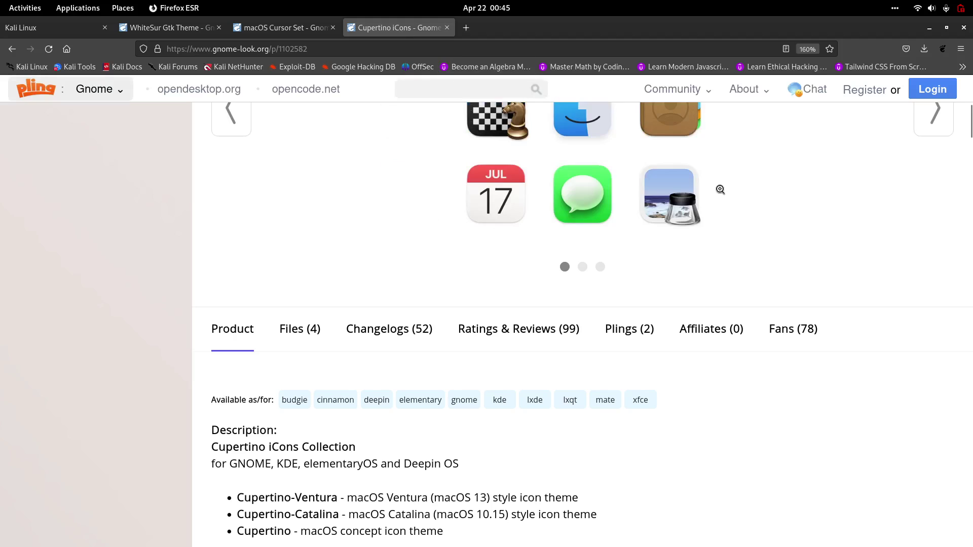
scroll(661, 257, "down", 4)
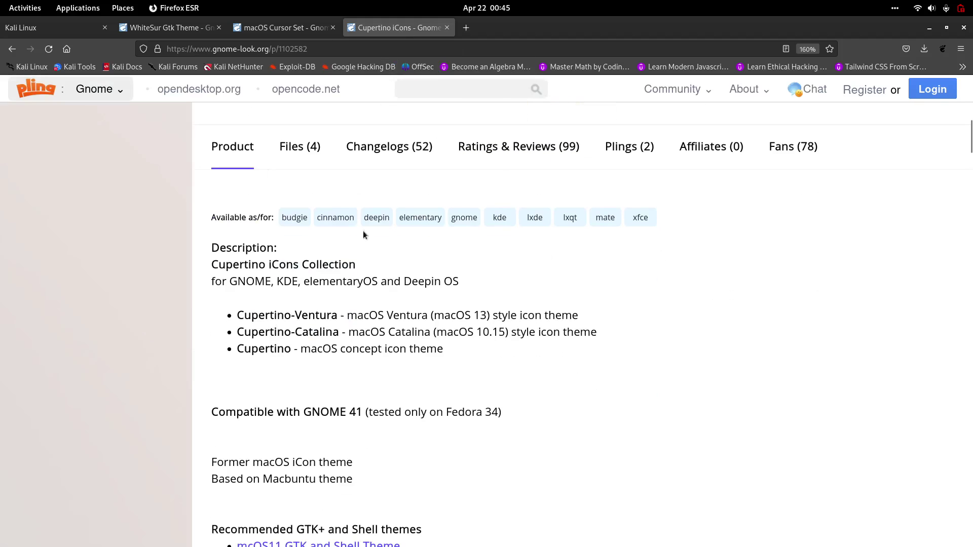
left_click(299, 157)
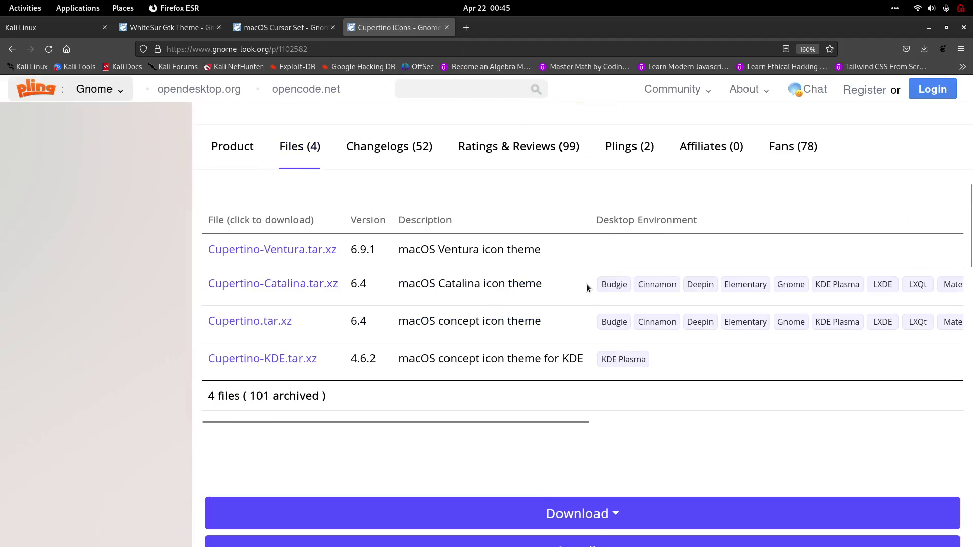
scroll(587, 287, "right", 10)
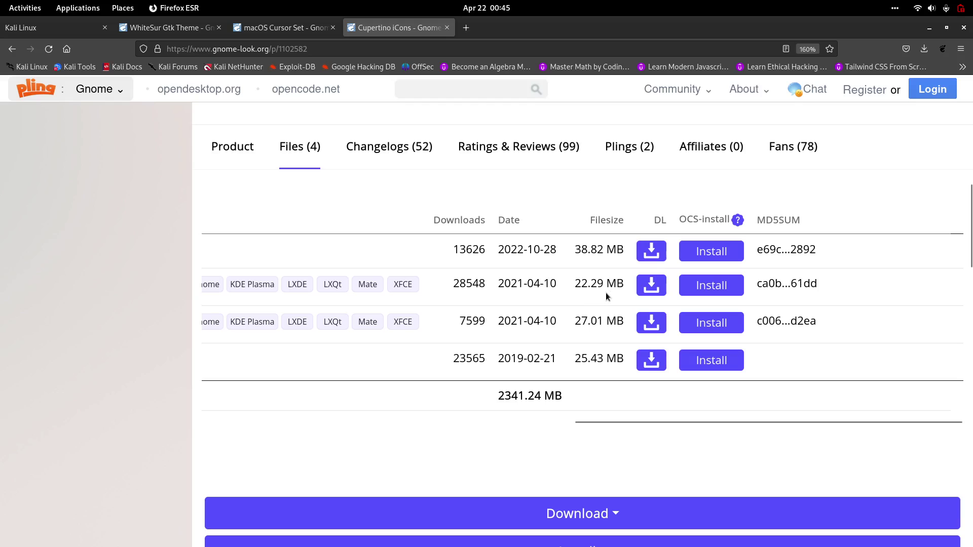
left_click(651, 286)
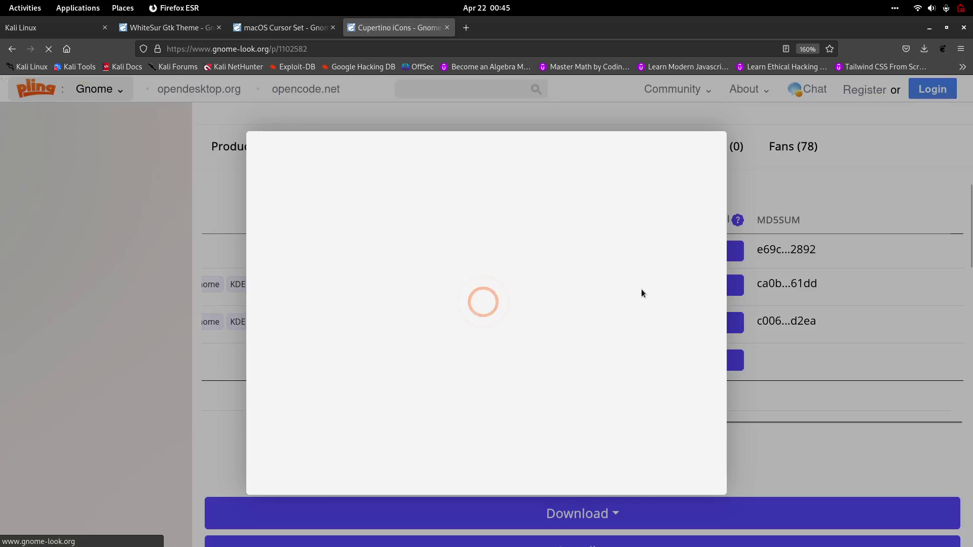
left_click(497, 278)
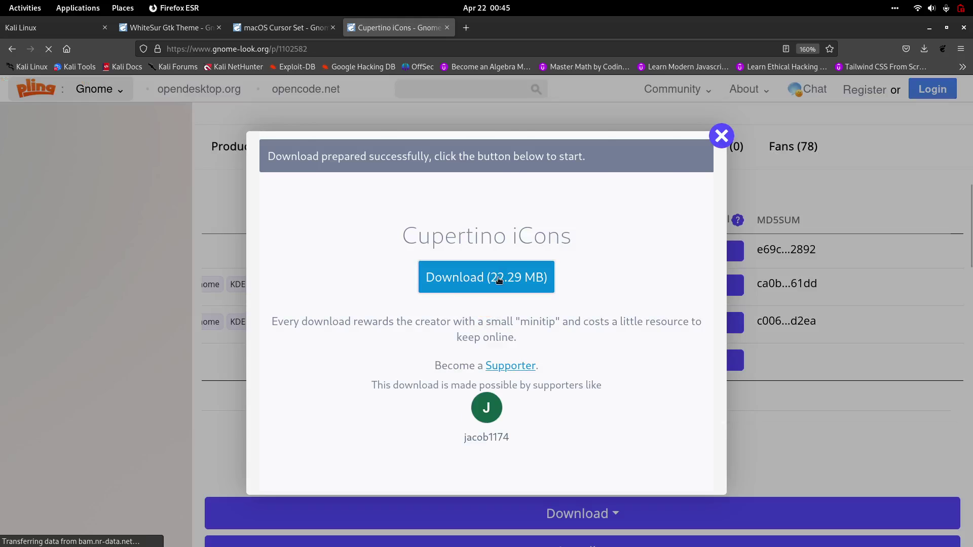
scroll(510, 286, "left", 10)
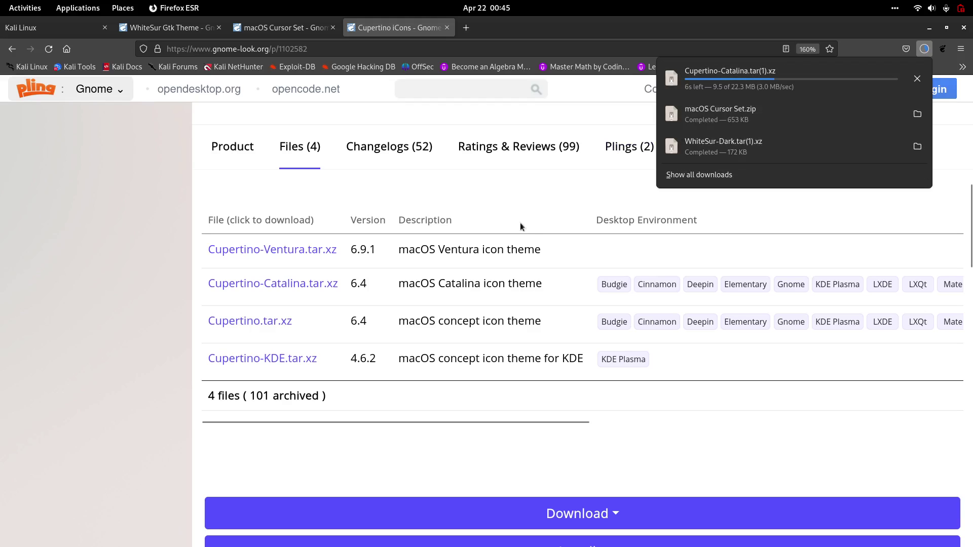
left_click(781, 221)
Open extensions.gnome.org in a new browser tab.
left_click(463, 30)
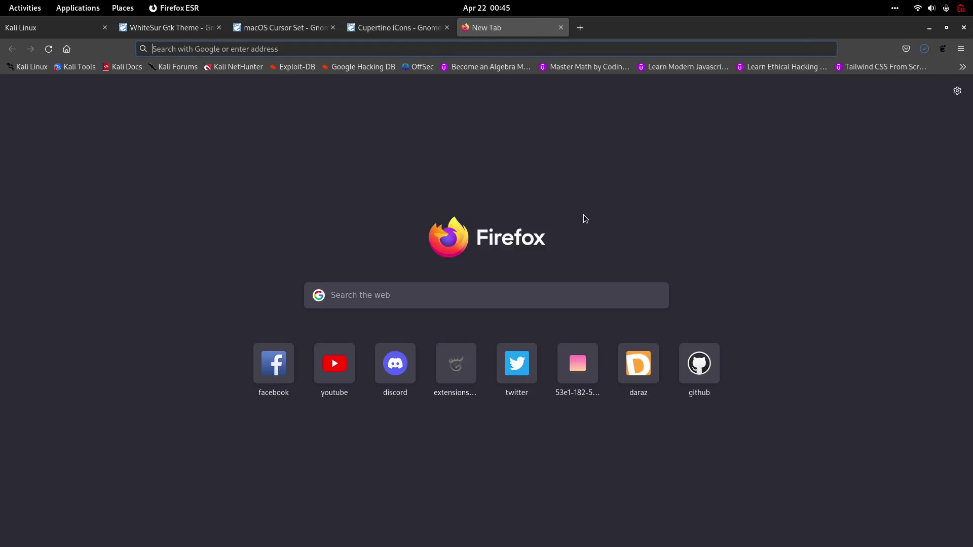
type("exten")
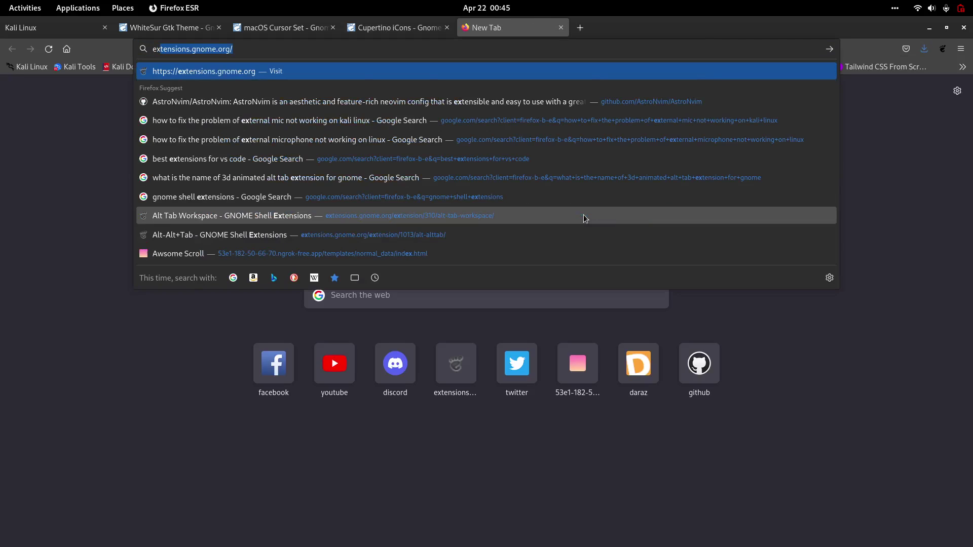
type("sion")
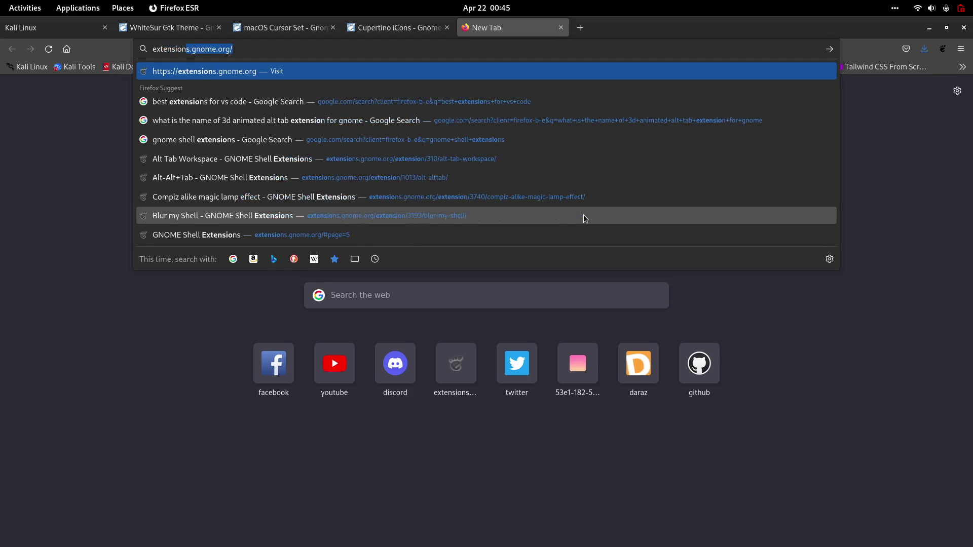
type("s.")
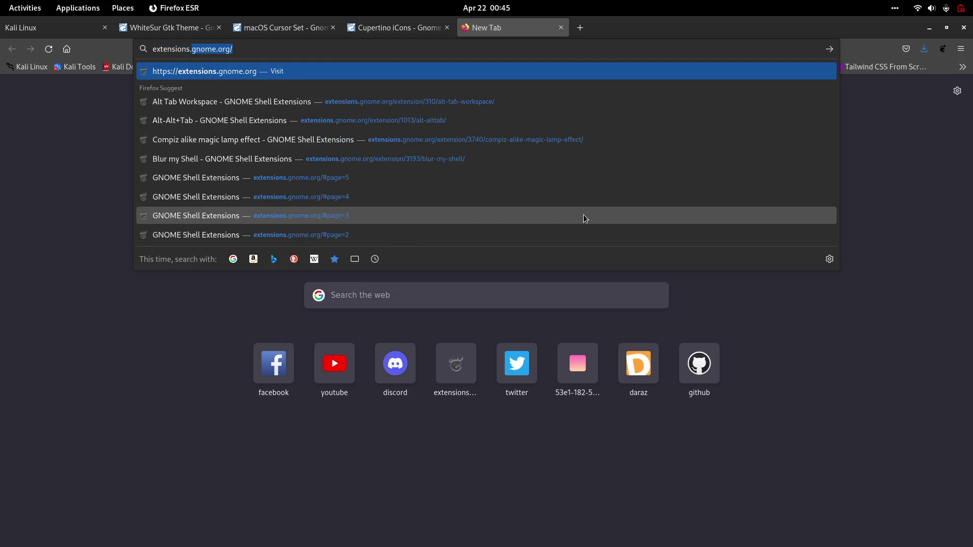
type("gnome.org")
key("Return")
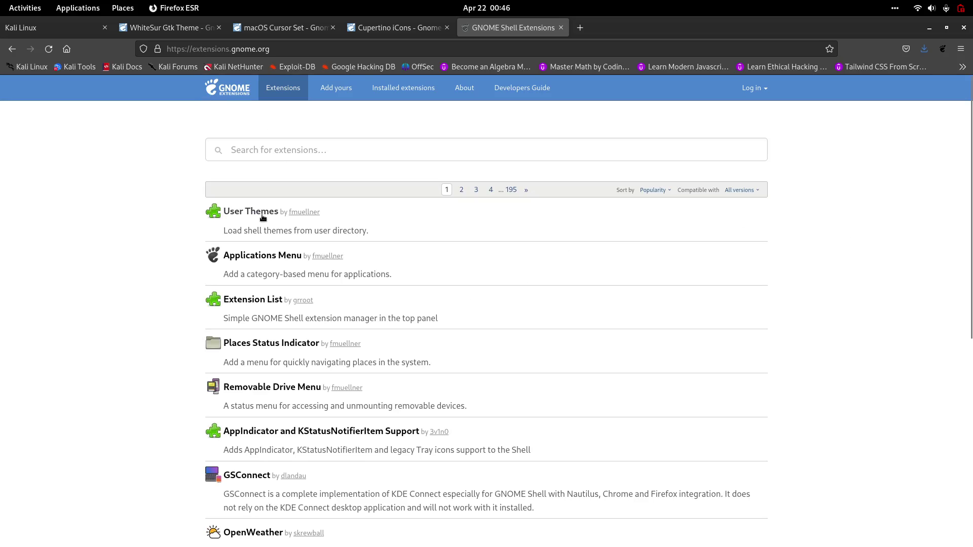
Search the GNOME extensions for "user themes", open the User Themes extension and make sure it is switched on.
left_click(254, 146)
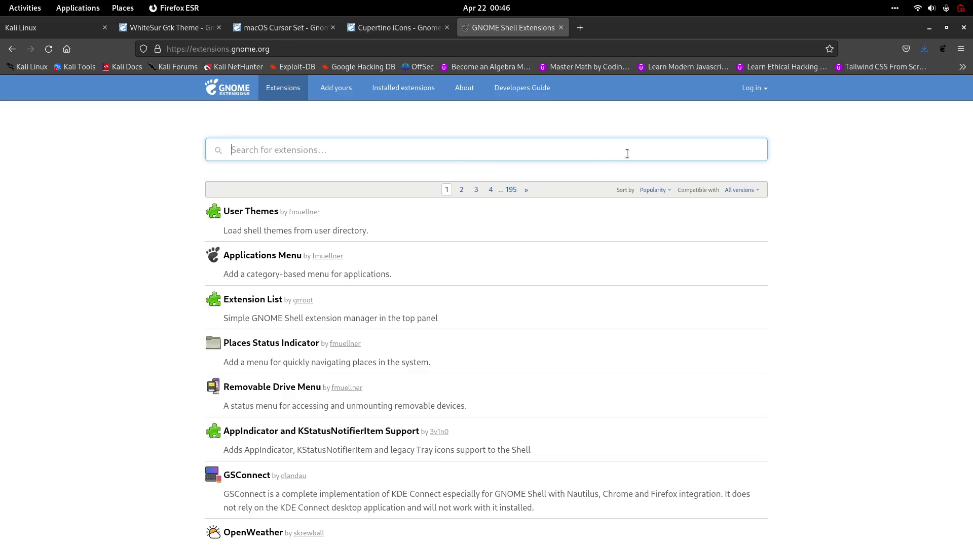
type("user themes")
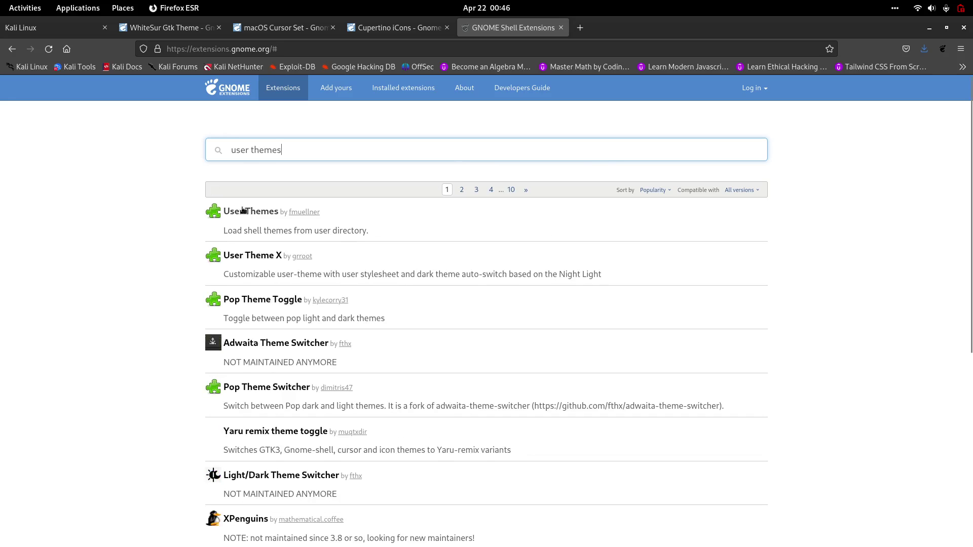
key("ctrl+plus")
key("ctrl+plus")
key("ctrl+plus")
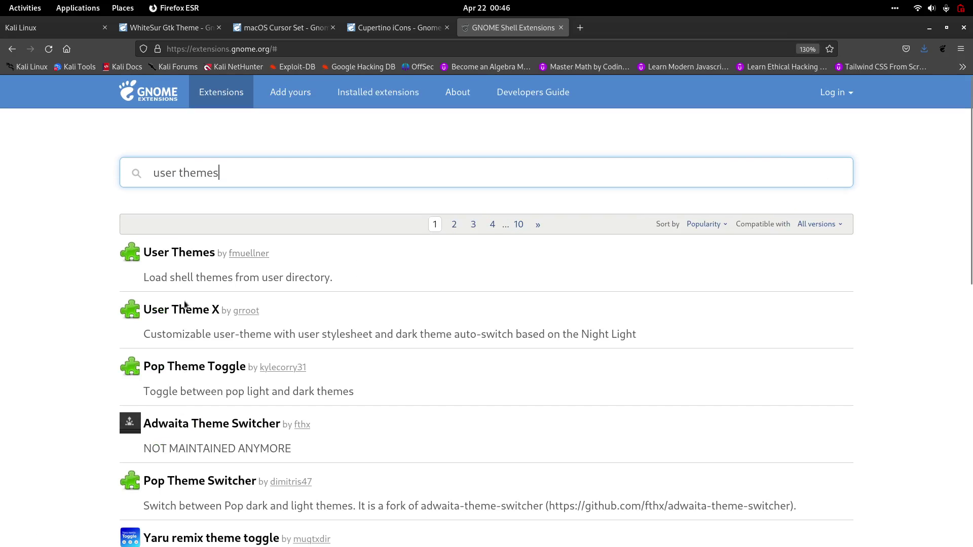
left_click(182, 254)
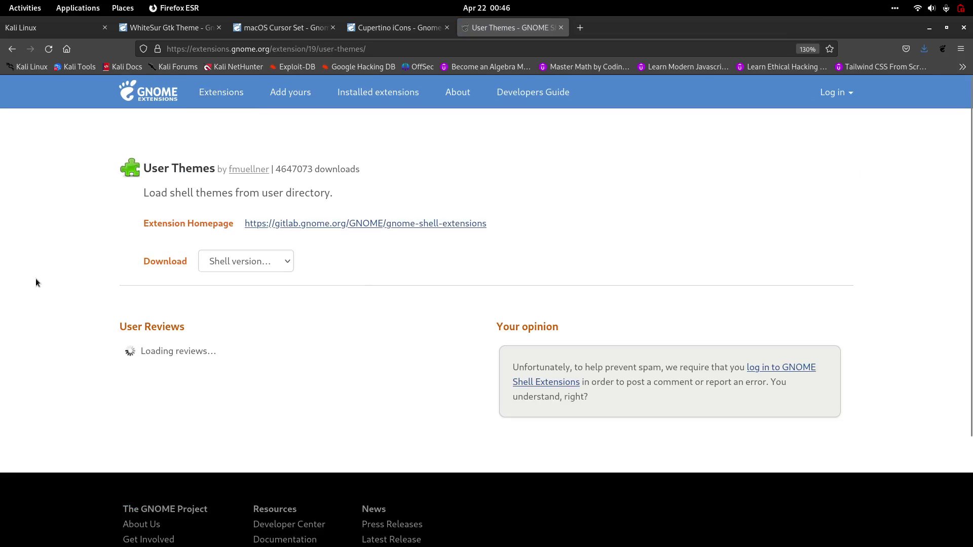
left_click(762, 174)
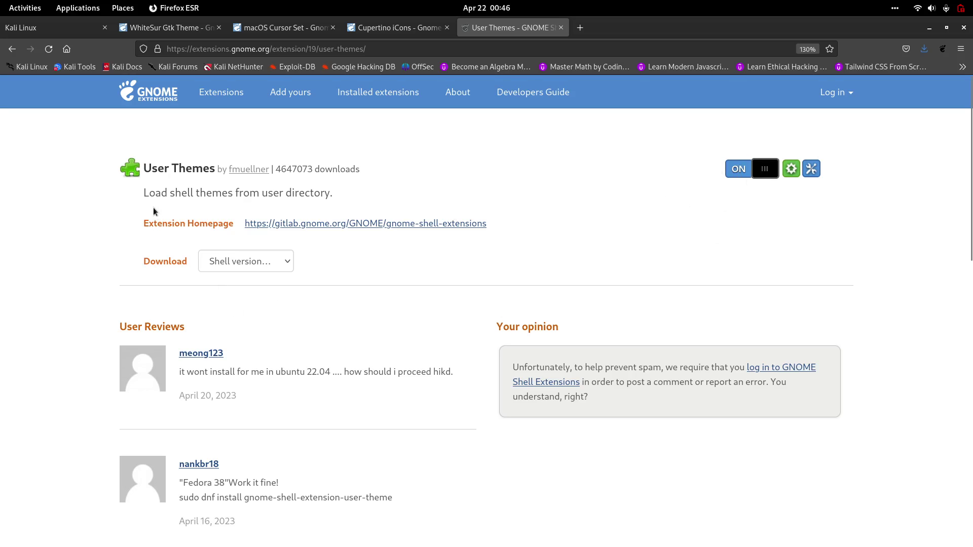
left_click_drag(125, 194, 185, 184)
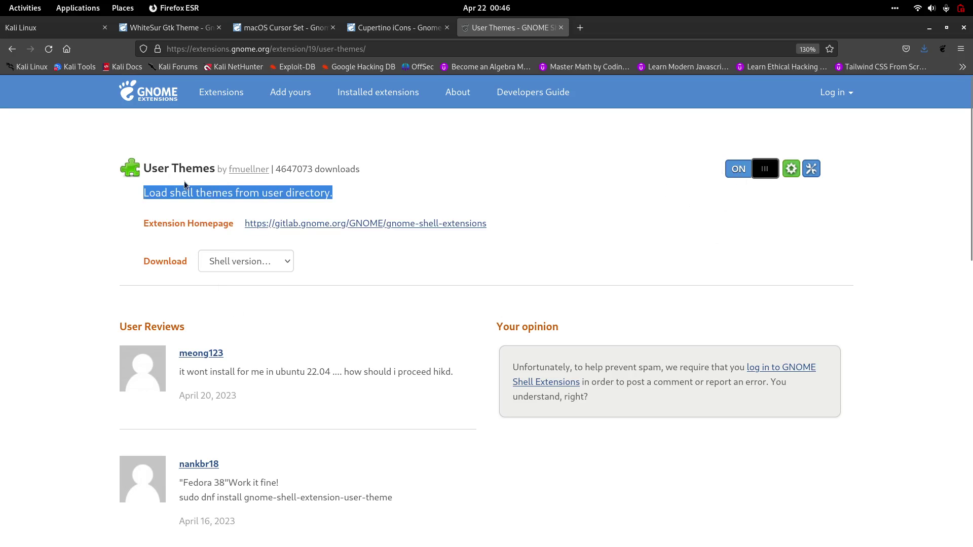
left_click(147, 191)
Return to the extension list and search it for "blur my shell".
left_click(12, 49)
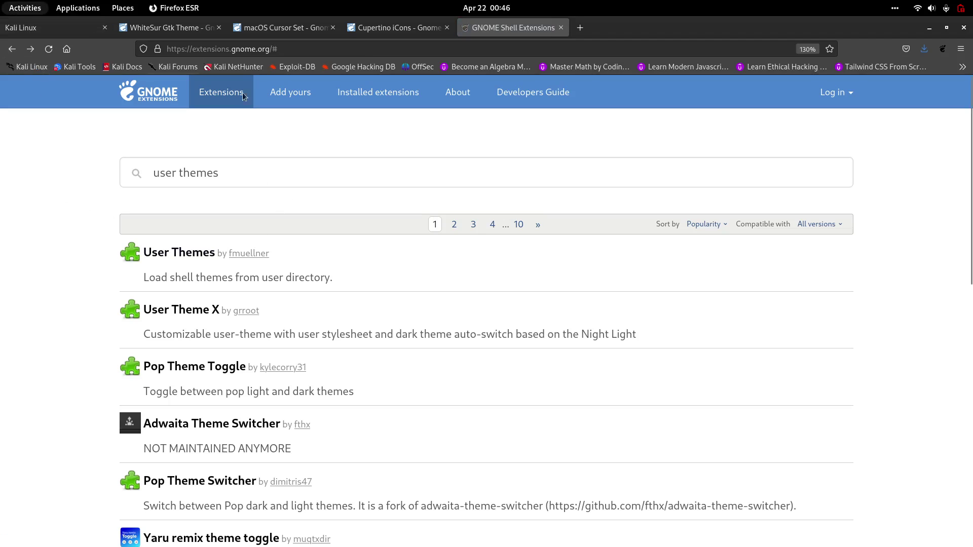
left_click_drag(303, 181, 111, 173)
key("BackSpace")
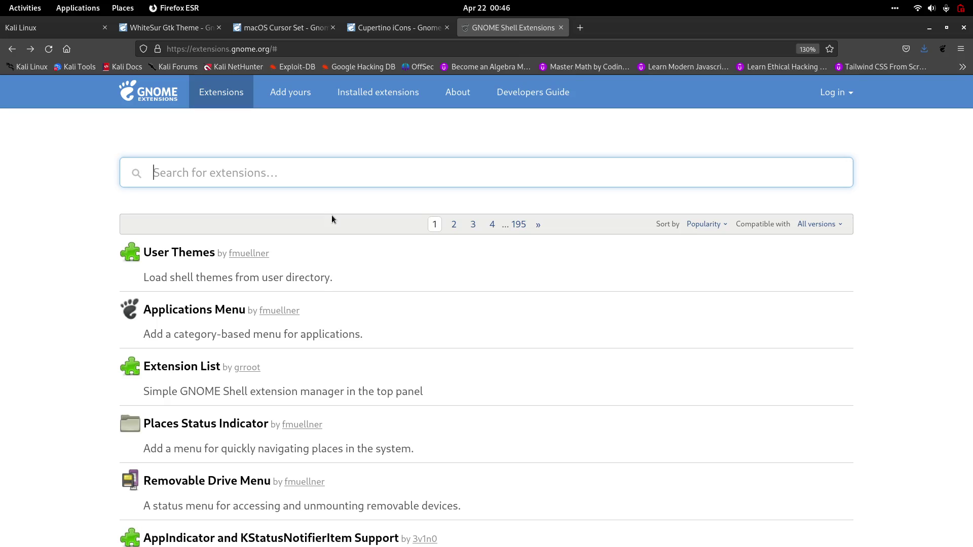
type("blu")
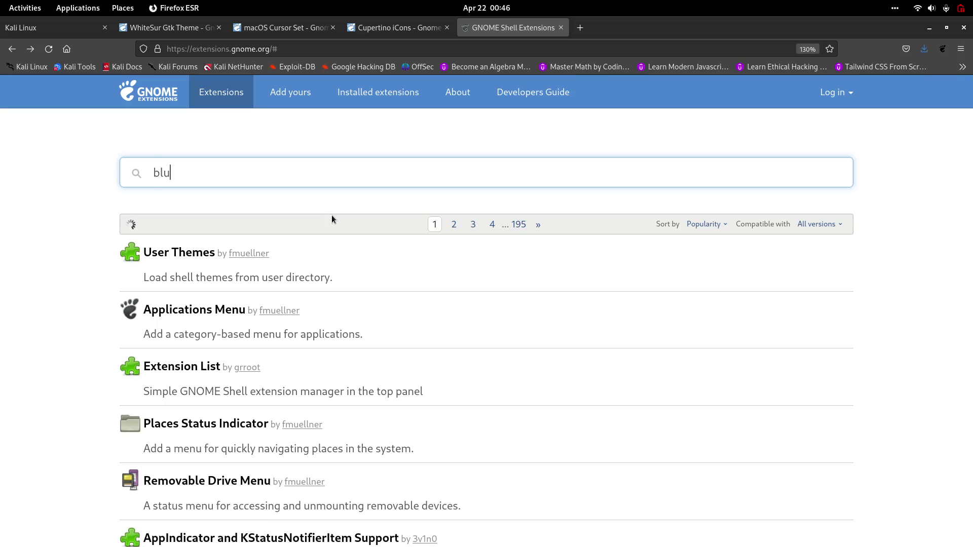
type("r my shell")
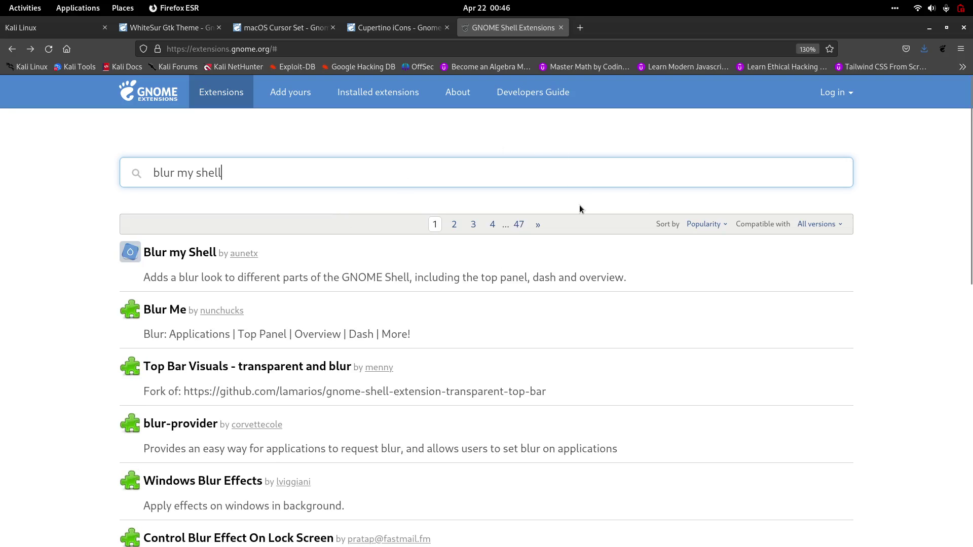
Minimize the browser and page through the application grid to examine its background.
left_click(930, 28)
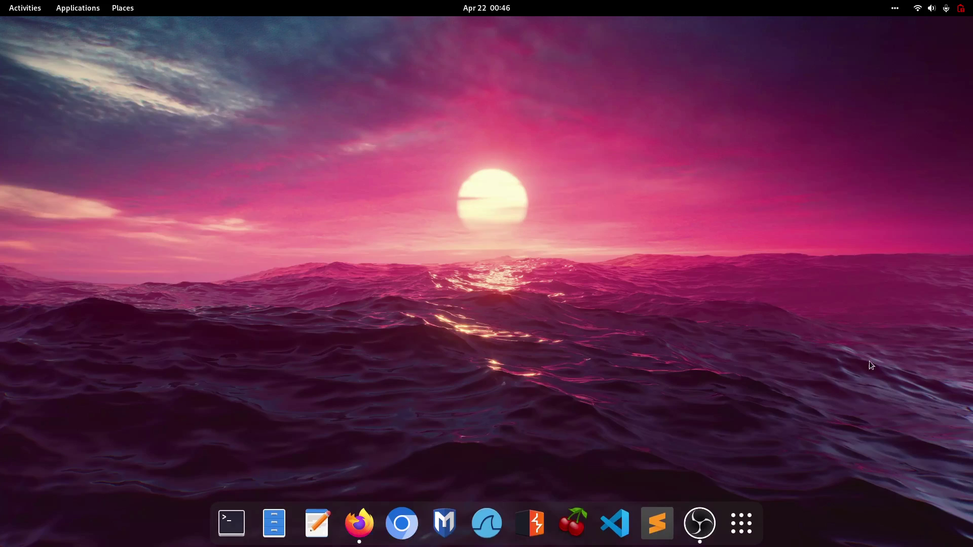
left_click(736, 530)
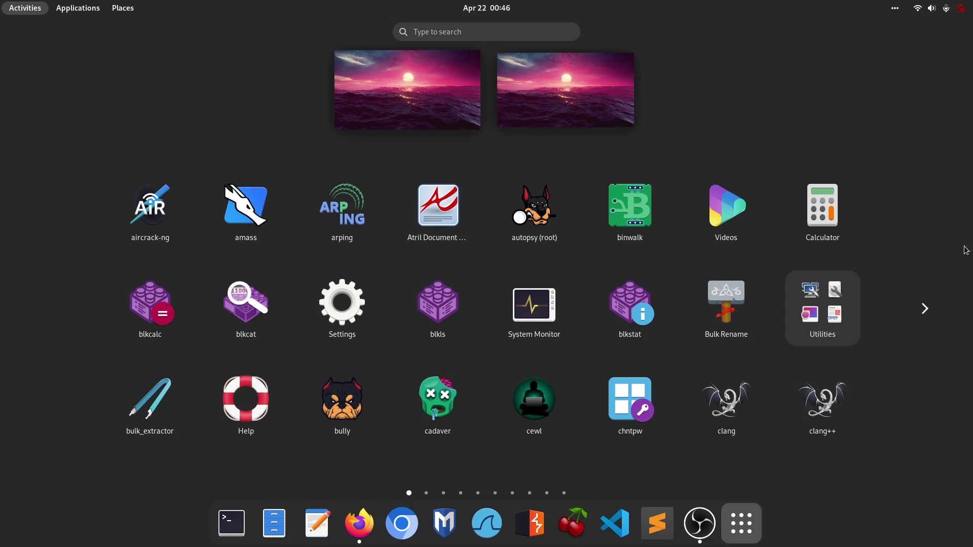
scroll(887, 237, "down", 1)
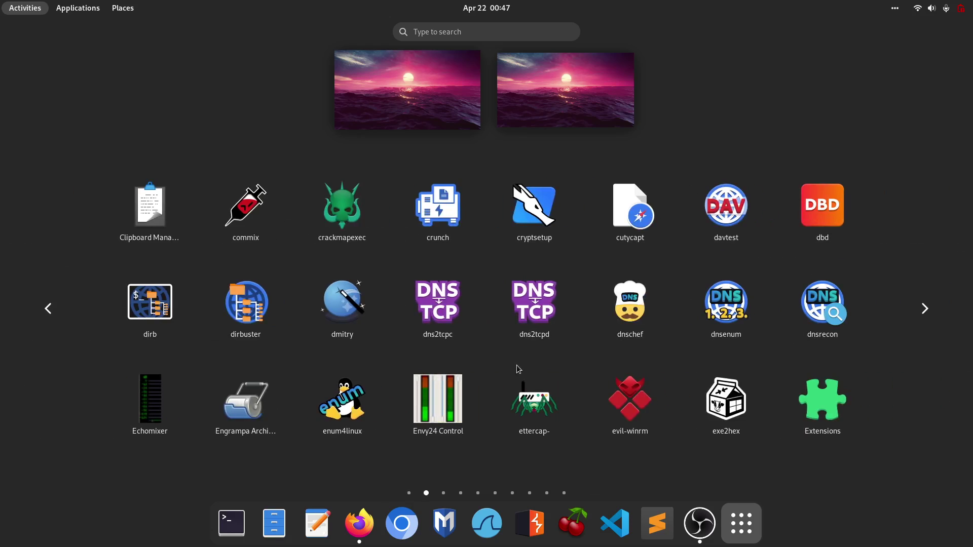
scroll(628, 358, "down", 1)
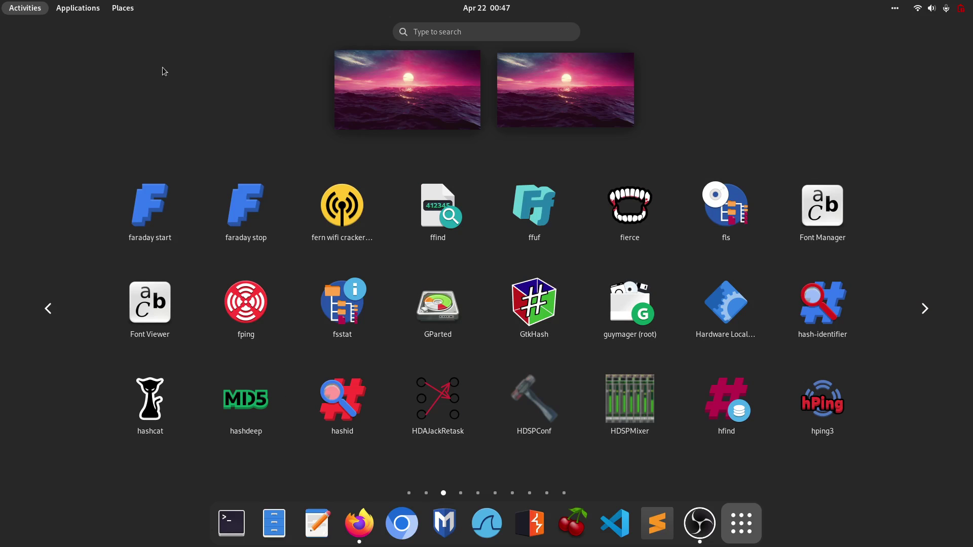
left_click(317, 523)
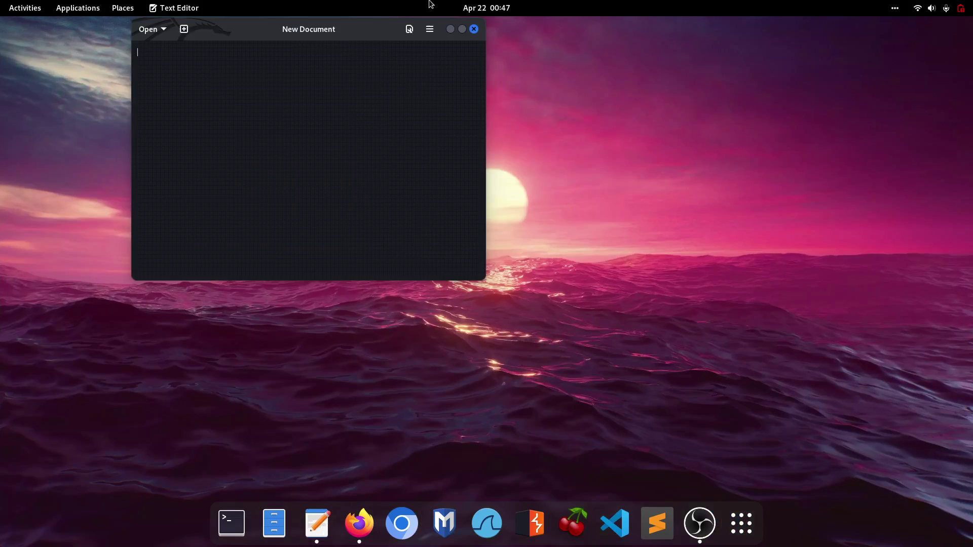
left_click(473, 25)
Switch back to Firefox, open the Blur my Shell extension and switch it on.
left_click(360, 523)
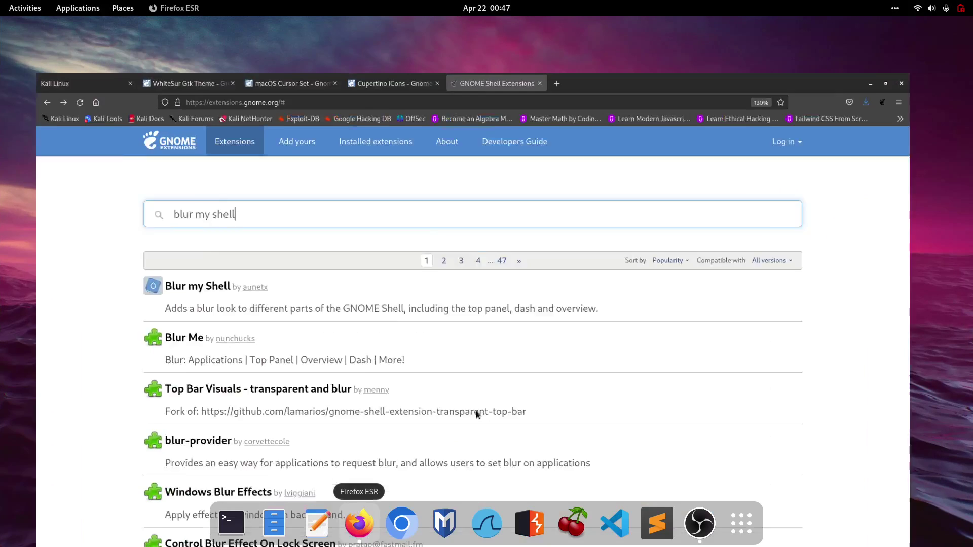
left_click(169, 254)
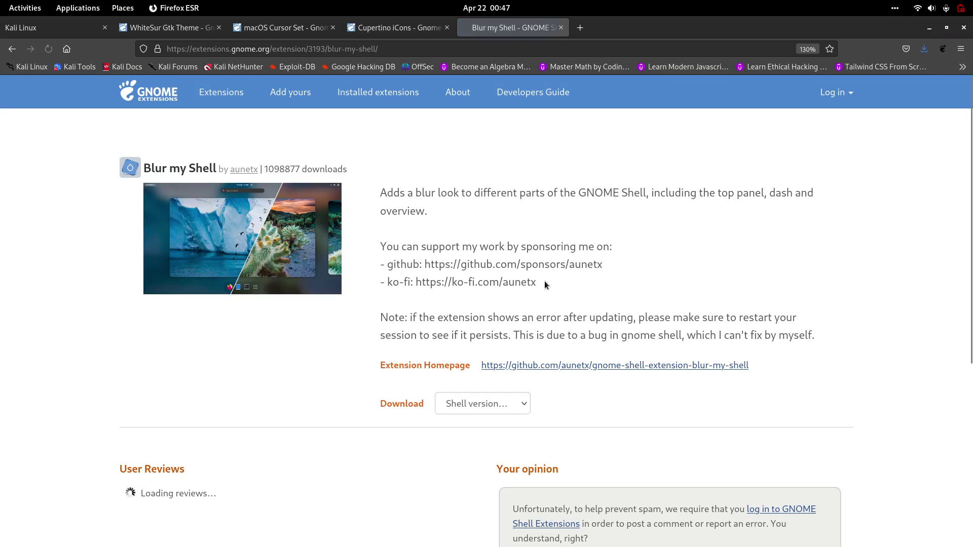
left_click(766, 175)
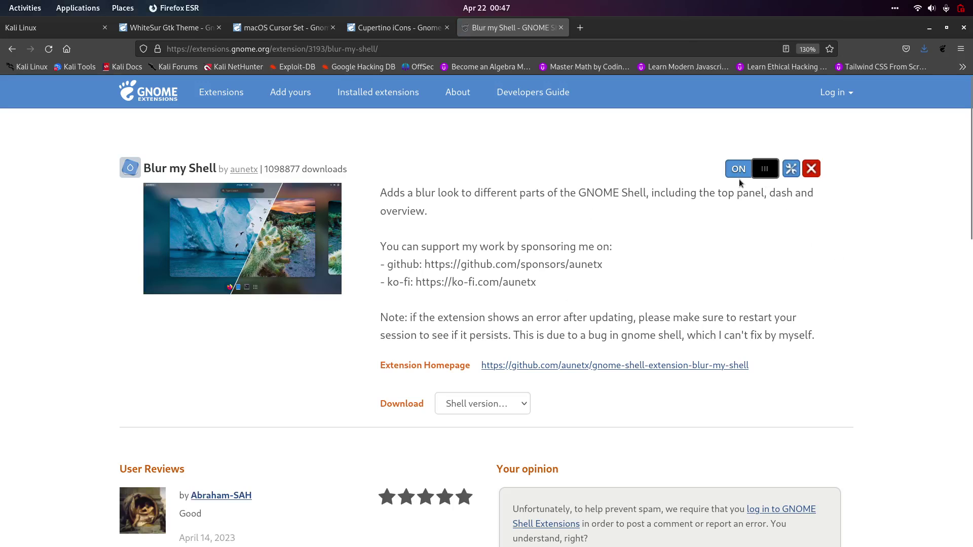
Minimize the browser again and examine the application grid's pages and background with Blur my Shell enabled.
left_click(930, 27)
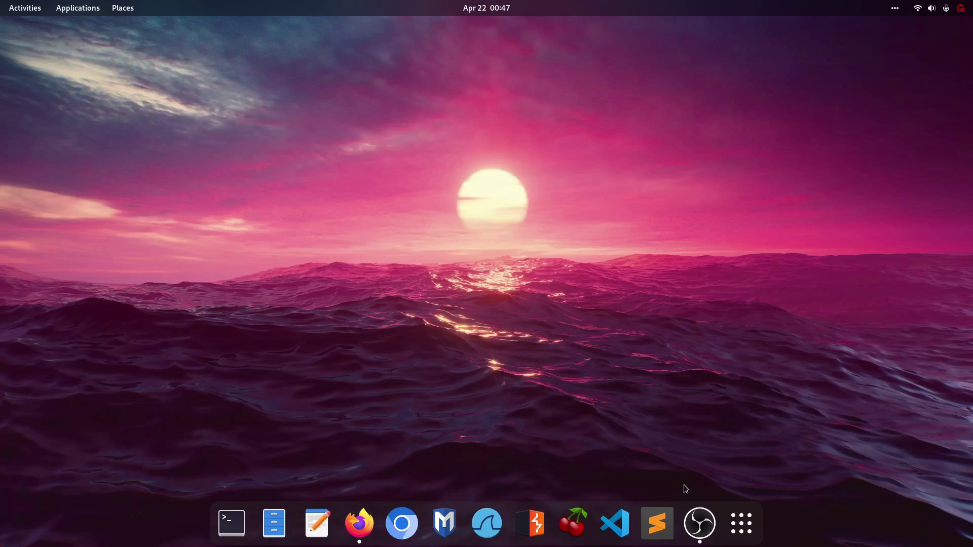
left_click(741, 531)
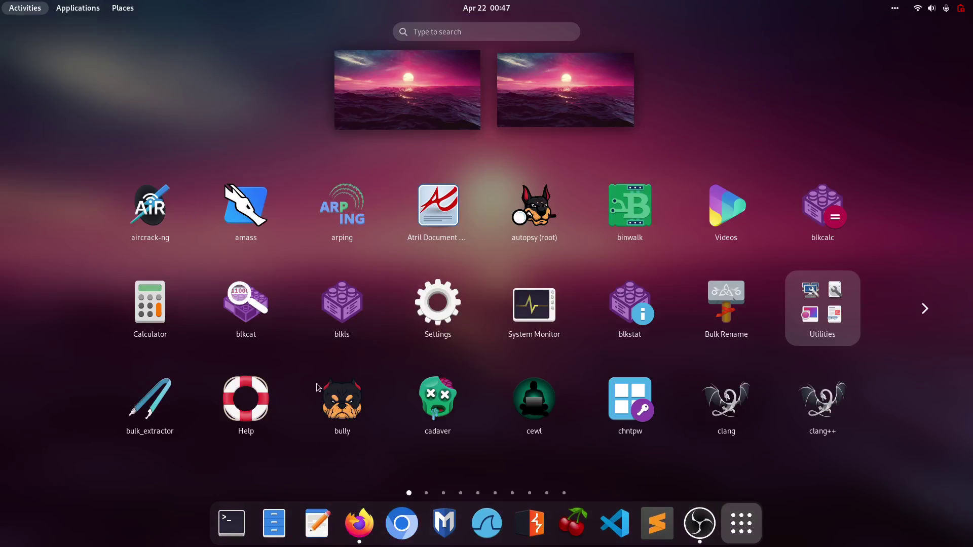
scroll(881, 316, "down", 4)
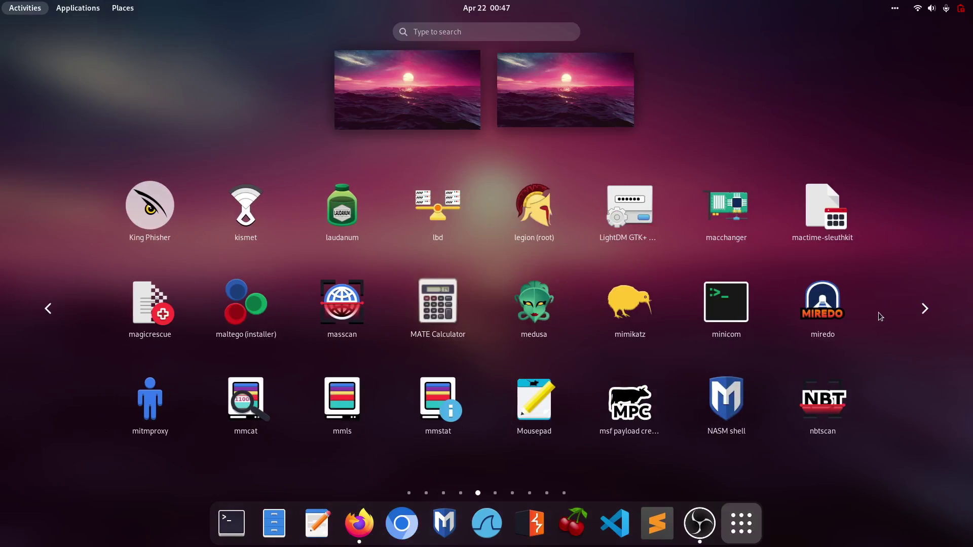
left_click(924, 309)
scroll(938, 372, "down", 1)
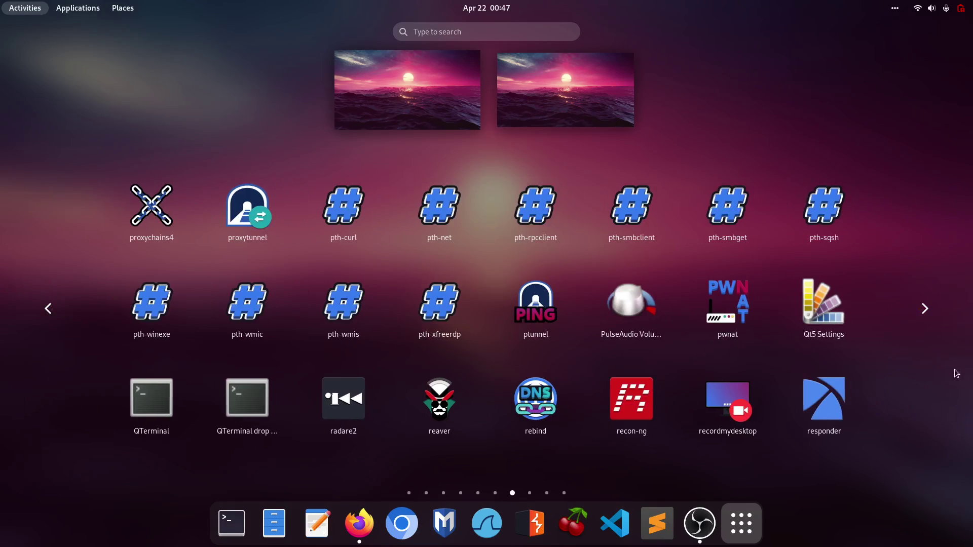
left_click(632, 403)
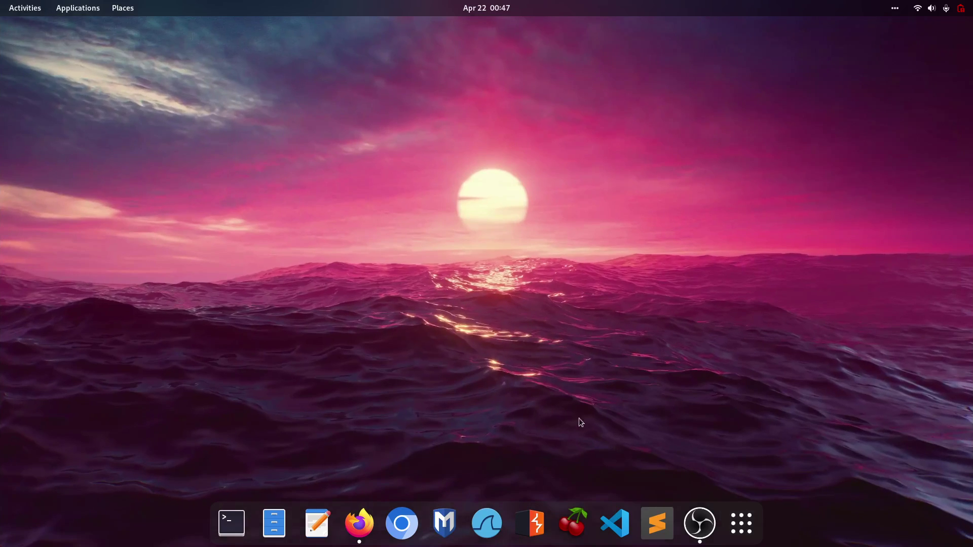
Return to the extension list in Firefox, search for the Compiz alike magic lamp effect and open its page.
key("alt+Tab")
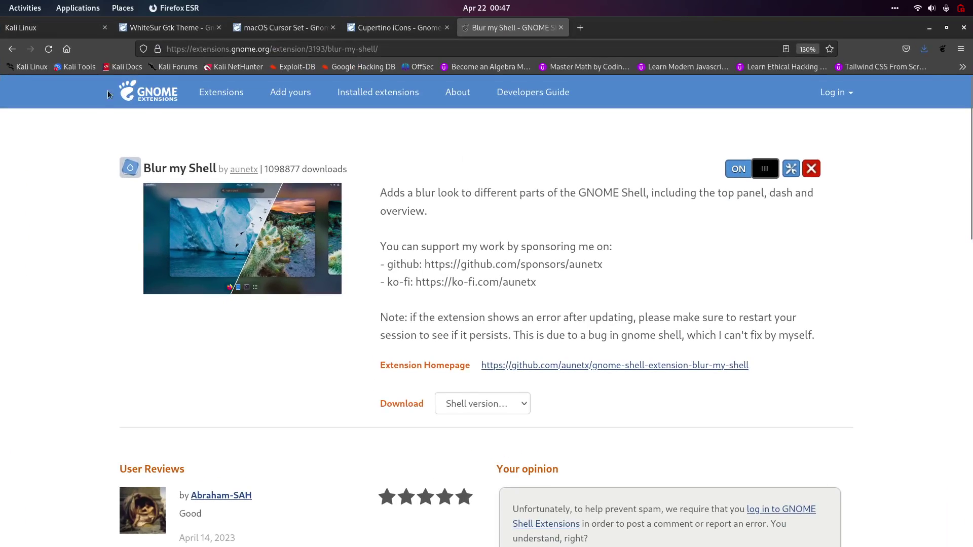
left_click(11, 48)
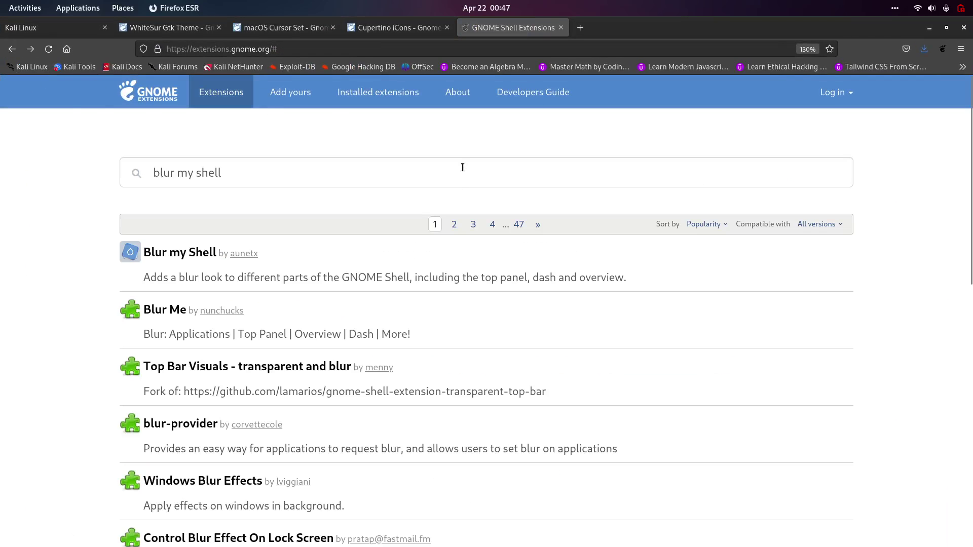
left_click_drag(359, 164, 118, 167)
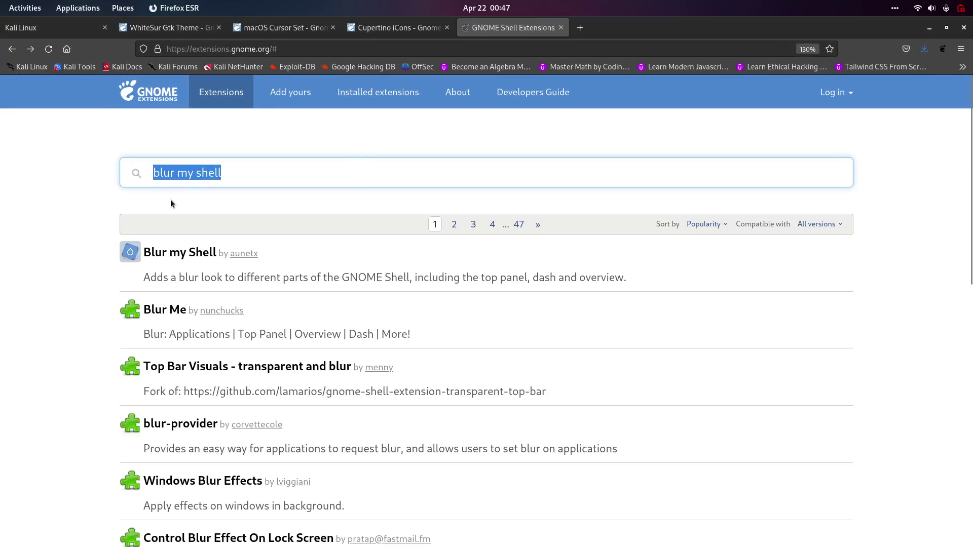
type("compiz ")
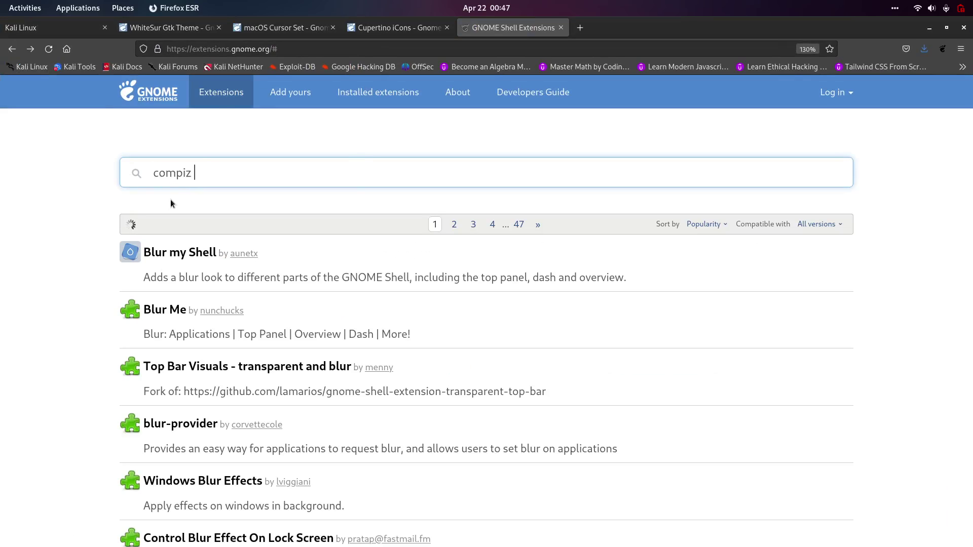
type("alike magic l")
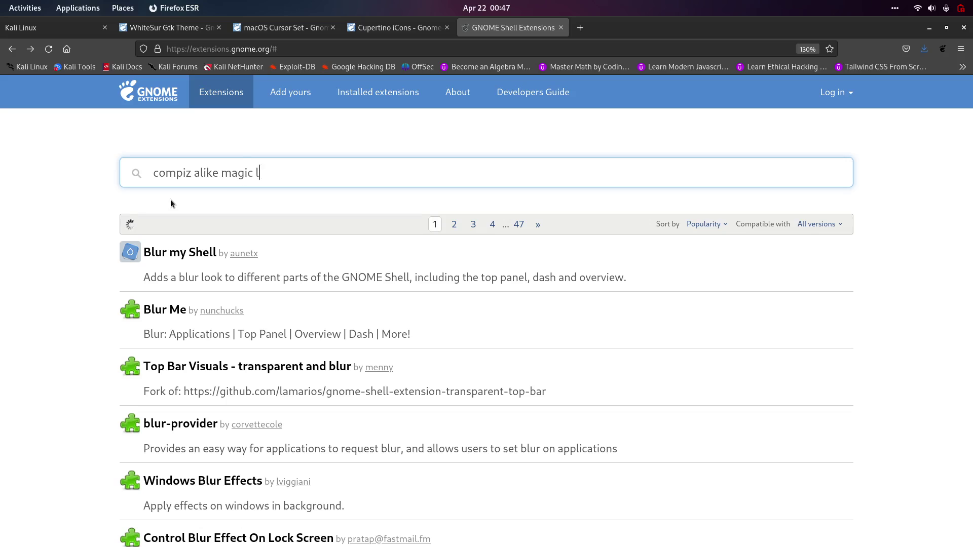
type("apm")
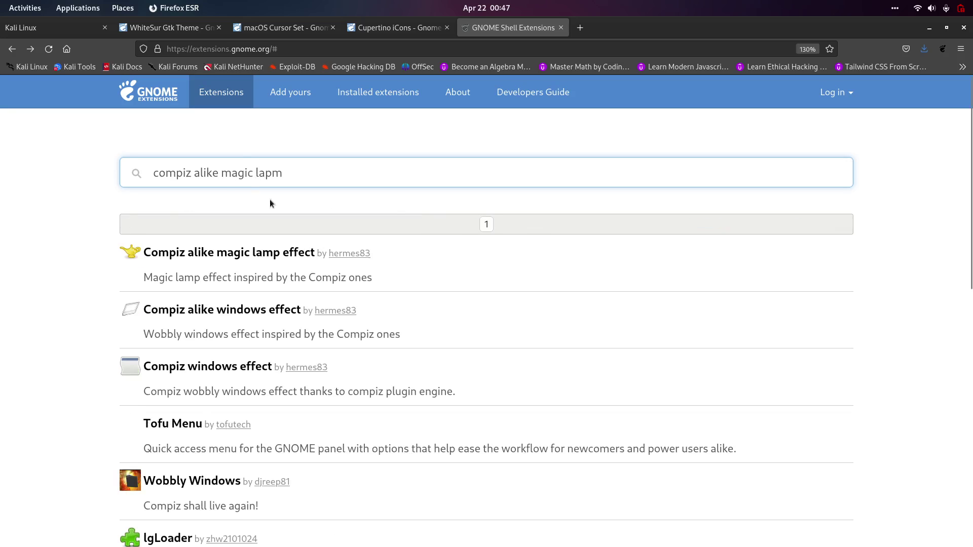
left_click(219, 251)
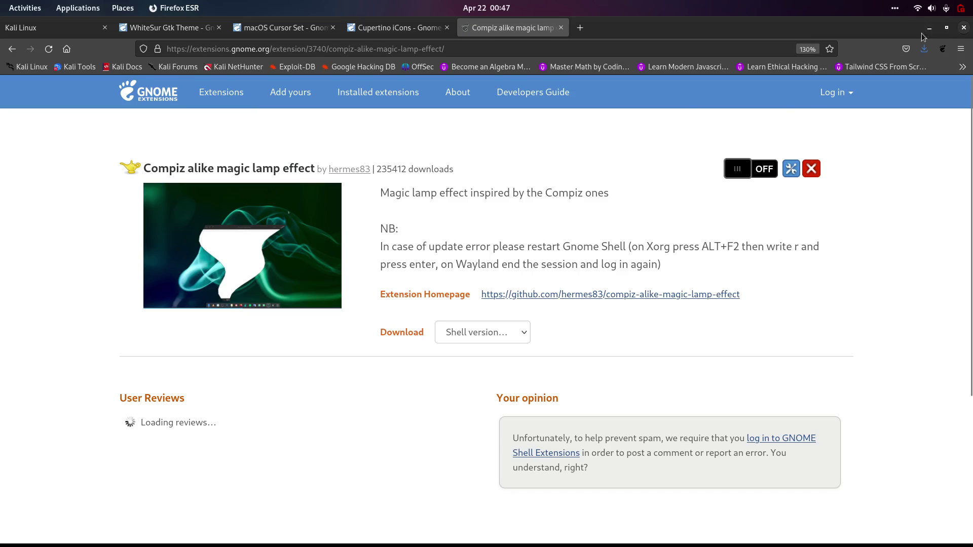
Shrink the browser out of full size, then minimize and restore it repeatedly to examine the standard minimize animation.
left_click(947, 27)
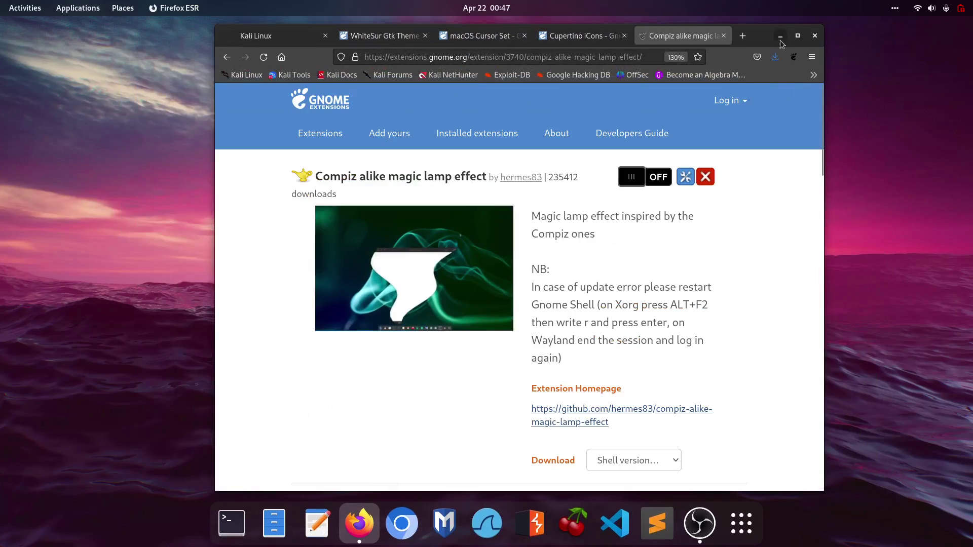
left_click(783, 37)
key("alt+Tab")
key("super+h")
key("alt+Tab")
left_click(782, 39)
key("alt+Tab")
Switch on the Compiz alike magic lamp effect, test it by repeatedly minimizing and restoring the browser, and maximize the window.
left_click(650, 180)
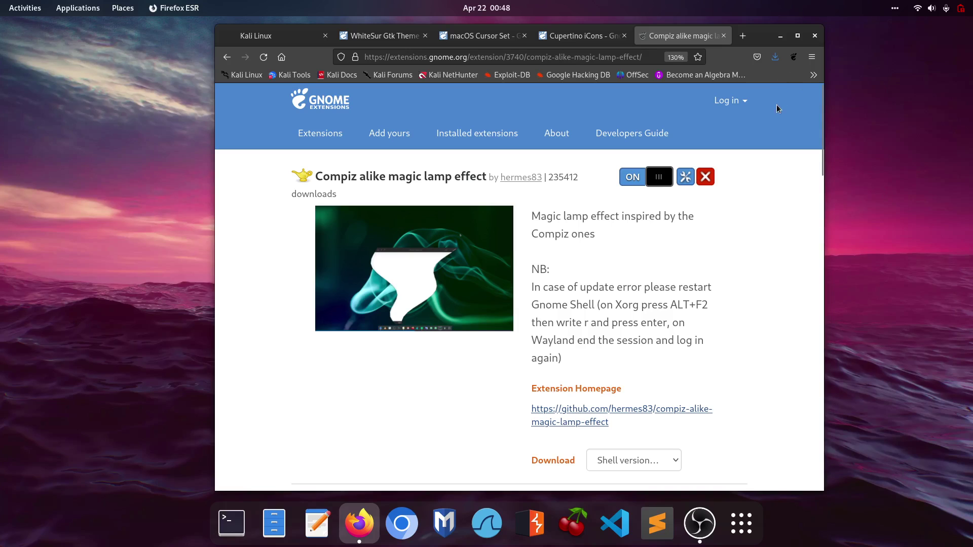
left_click(782, 40)
key("alt+Tab")
left_click(781, 36)
key("alt+Tab")
left_click(783, 37)
key("alt+Tab")
left_click(797, 35)
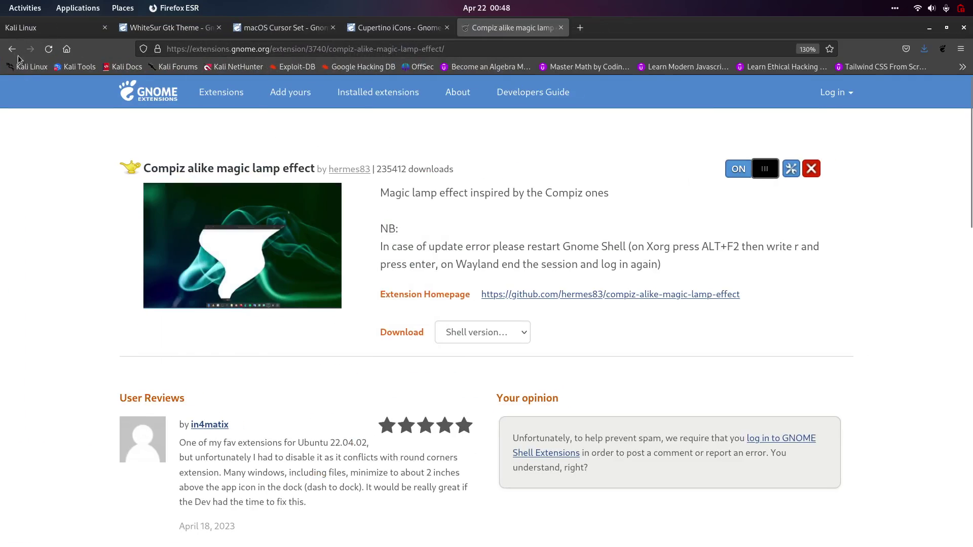
Return to the extension list, search for "alt tab" and open the Coverflow Alt-Tab extension page.
left_click(12, 49)
left_click_drag(356, 166, 42, 173)
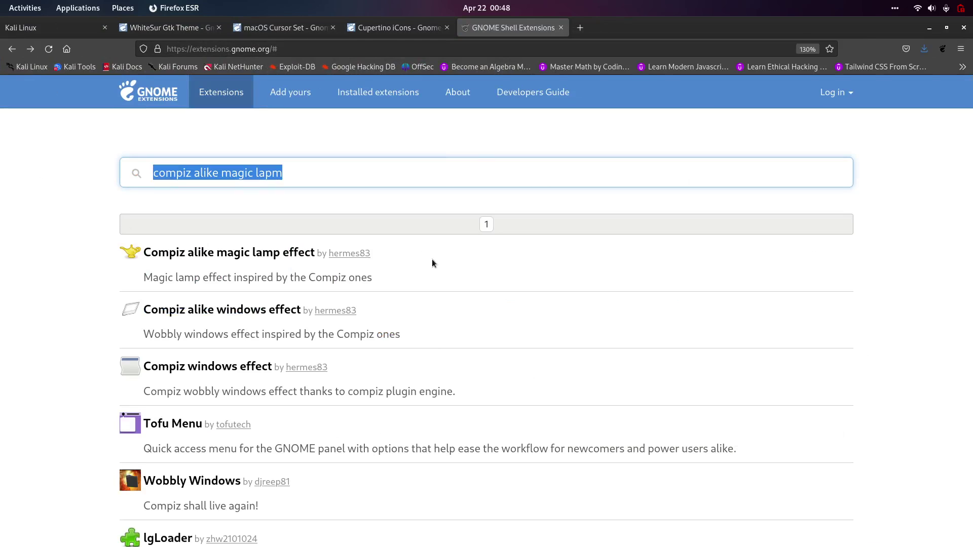
type("alt tab")
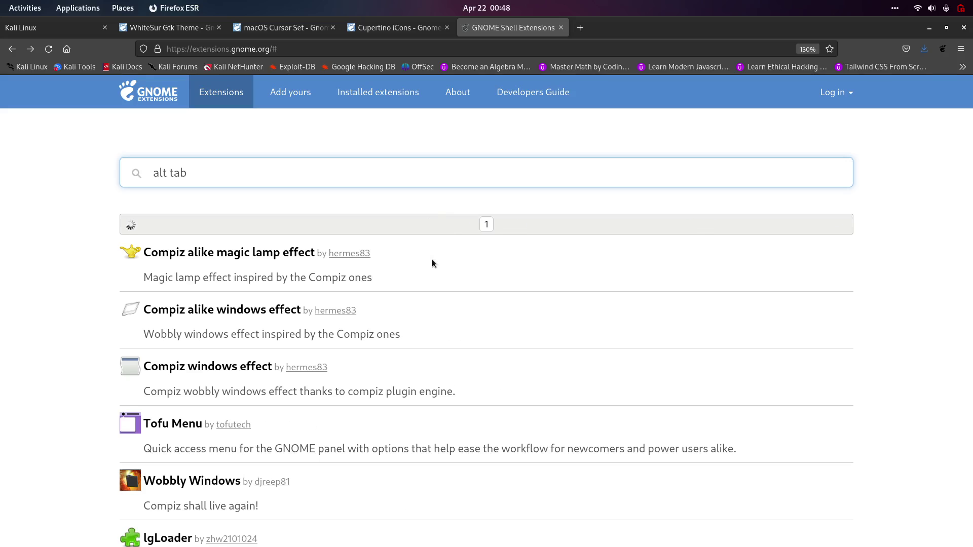
scroll(563, 418, "down", 2)
scroll(558, 424, "down", 4)
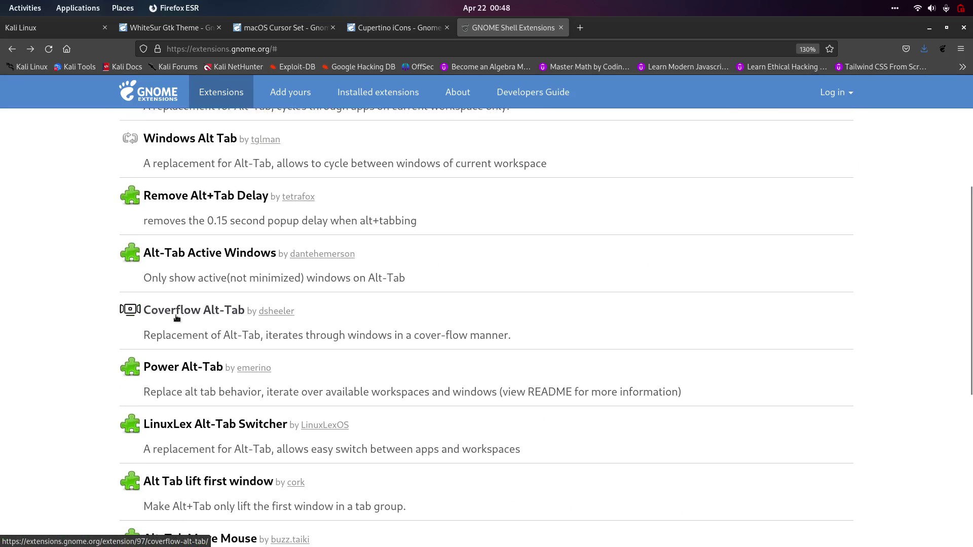
left_click(206, 317)
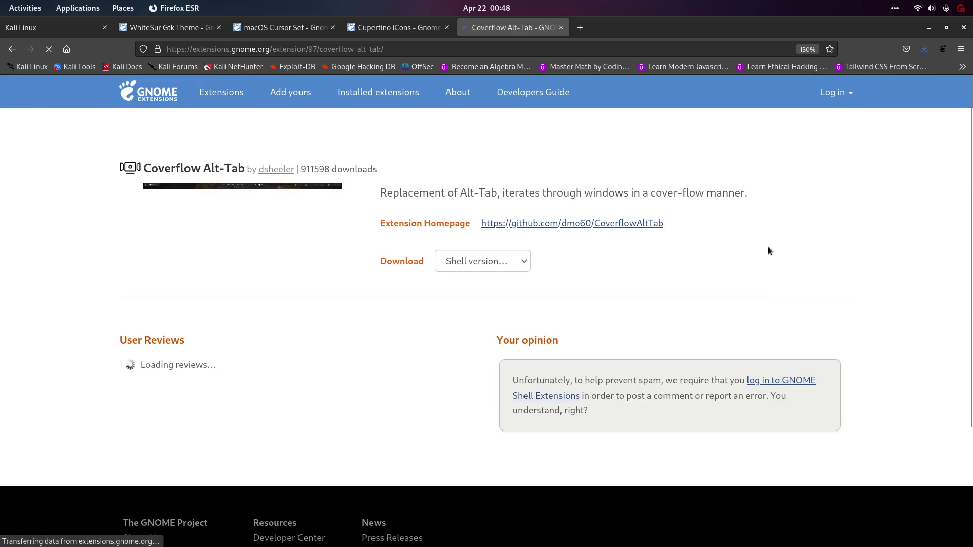
Switch Coverflow Alt-Tab off, open a terminal window and list the home folder with ls.
left_click(763, 169)
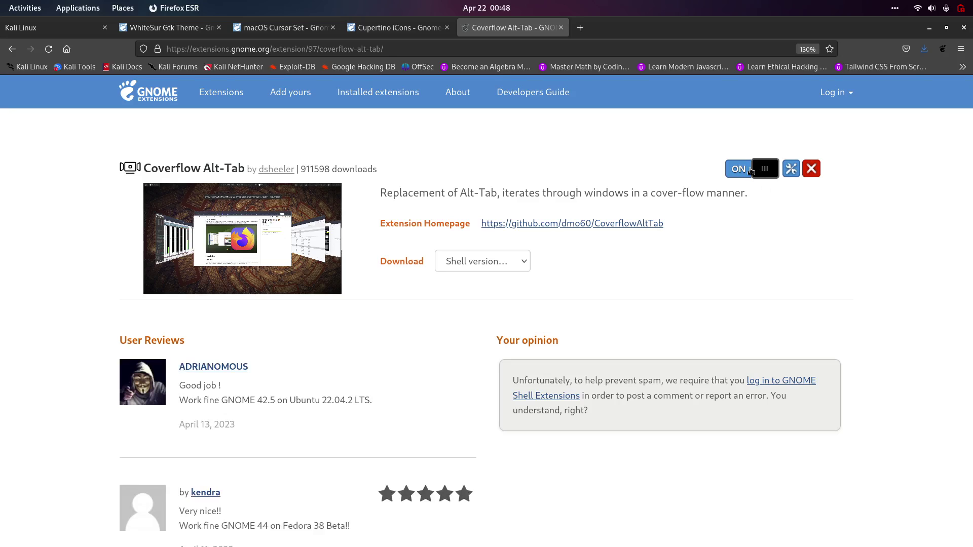
left_click(751, 170)
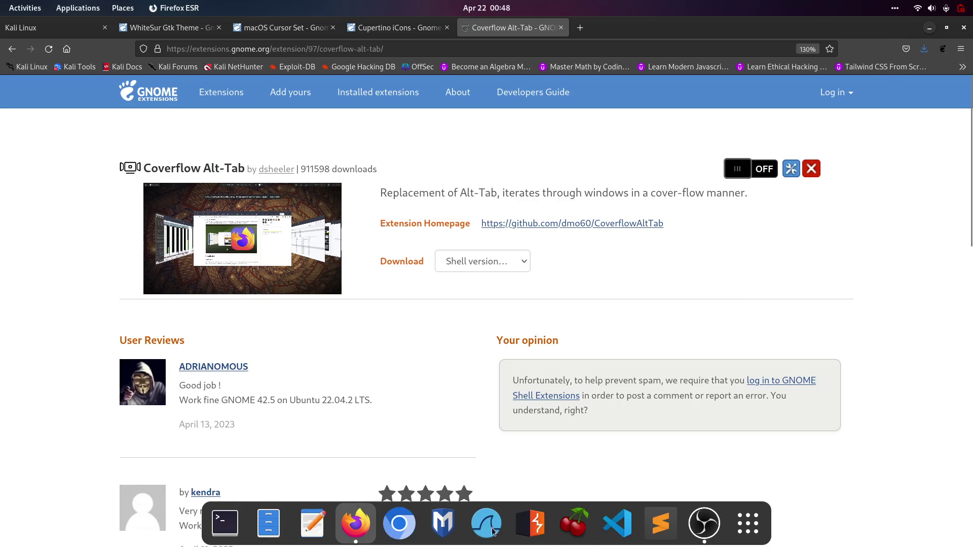
left_click(231, 523)
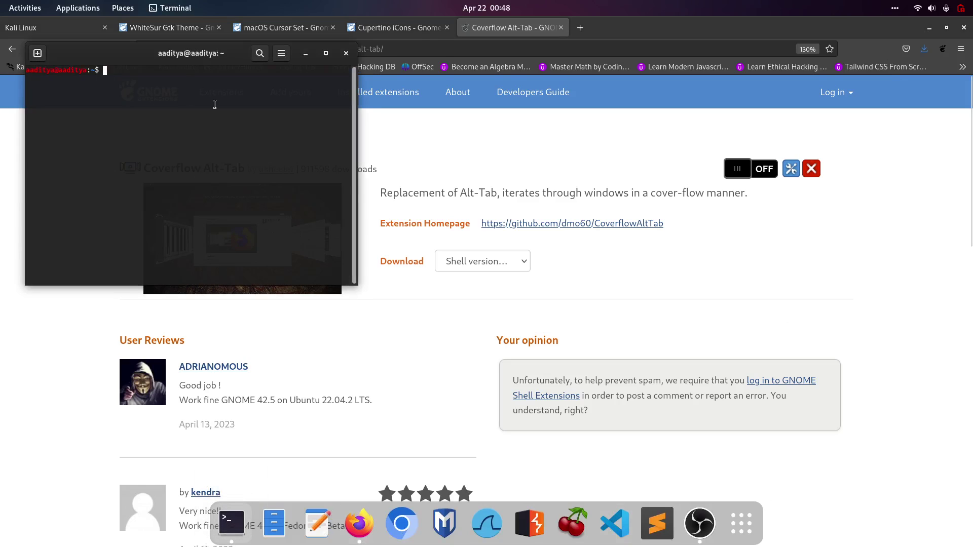
type("ls")
key("Return")
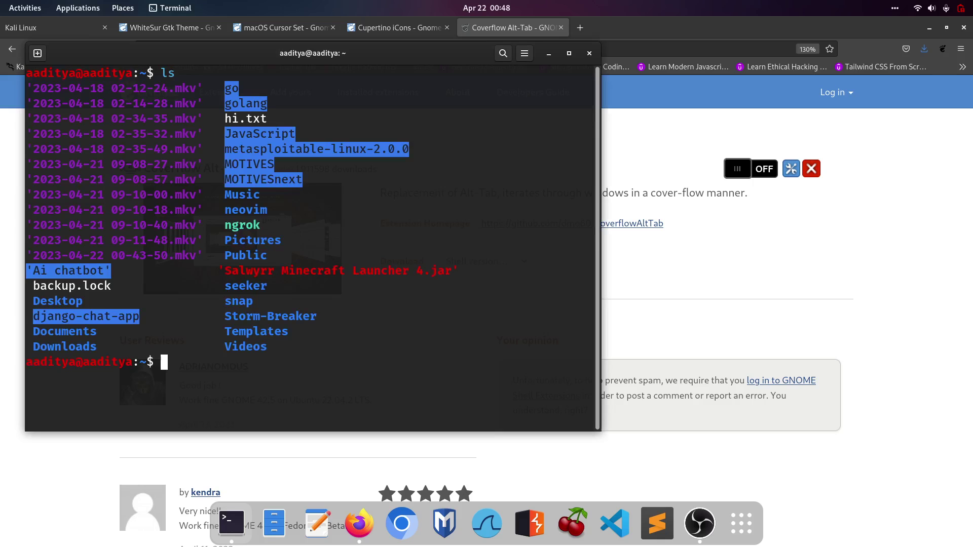
Open a Files window on the home folder, move it beside the terminal output and enlarge its icons.
left_click(274, 521)
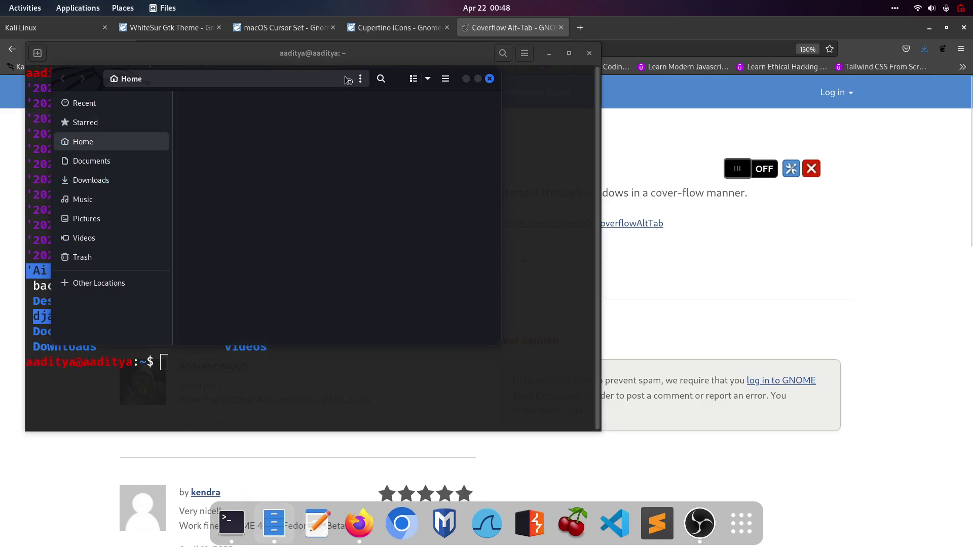
left_click_drag(304, 83, 669, 100)
key("ctrl+plus")
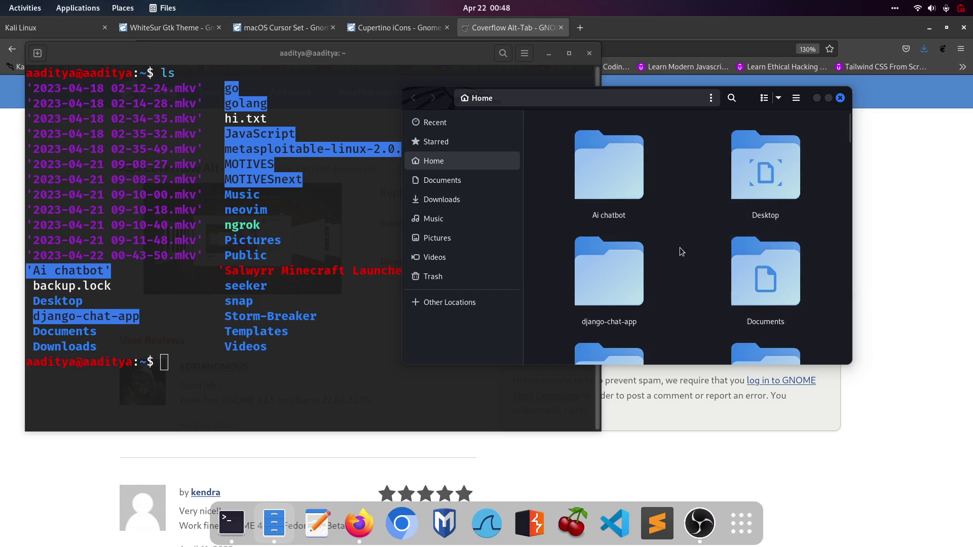
Cycle repeatedly through the open windows to examine the standard window switcher.
key("alt+Tab")
key("alt+Tab")
key("alt+Tab")
key("alt+Tab")
key("alt+Tab")
key("alt+Tab")
key("alt+Tab")
key("alt+Tab")
key("alt+Tab")
key("alt+Tab")
key("alt+Tab")
key("alt+Tab")
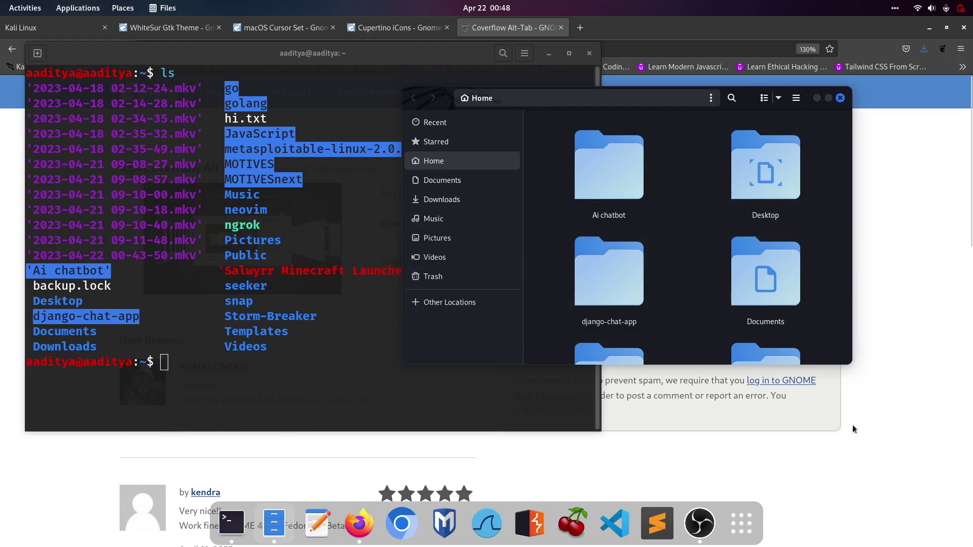
Switch Coverflow Alt-Tab on and cycle back and forth through the open windows to examine the cover-flow switcher.
left_click(921, 294)
left_click(748, 172)
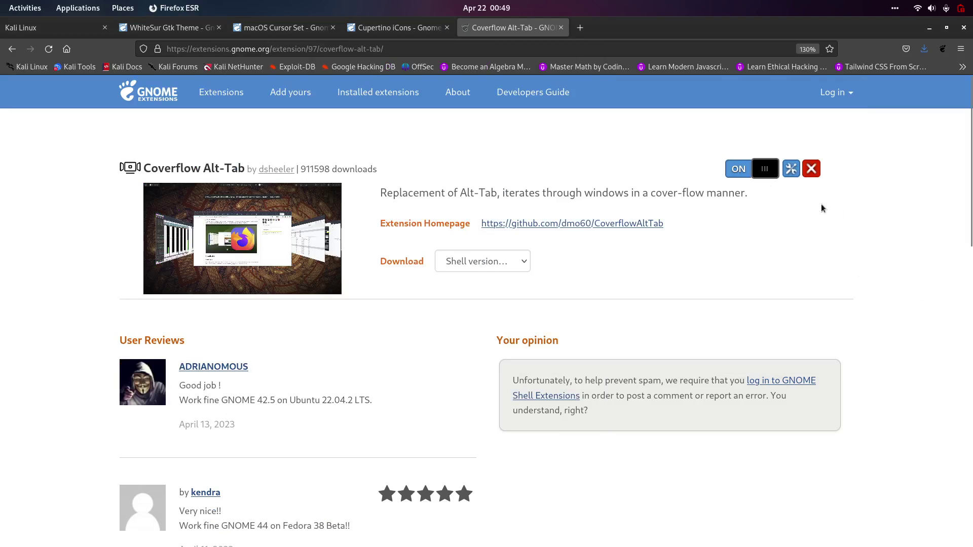
key("alt+Tab")
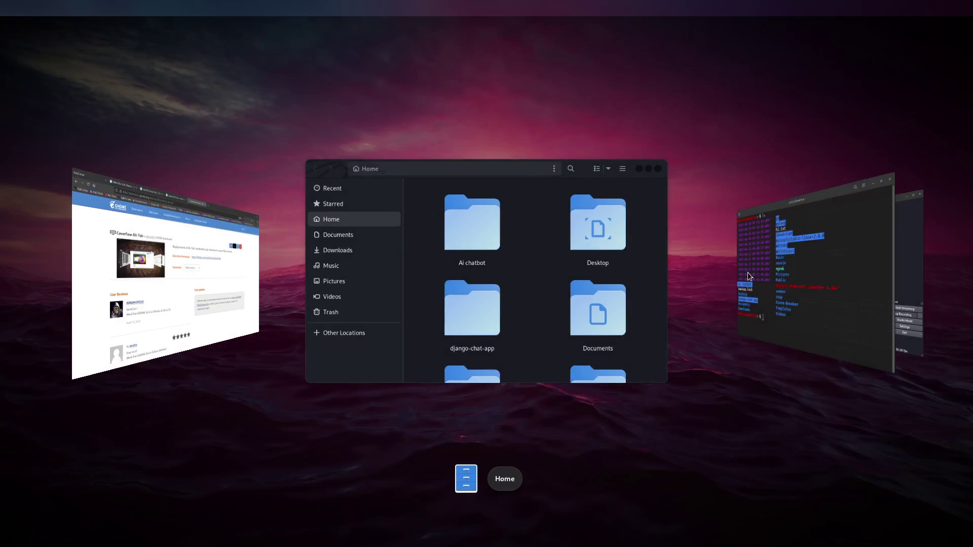
key("Tab")
key("Tab")
key("shift+Tab")
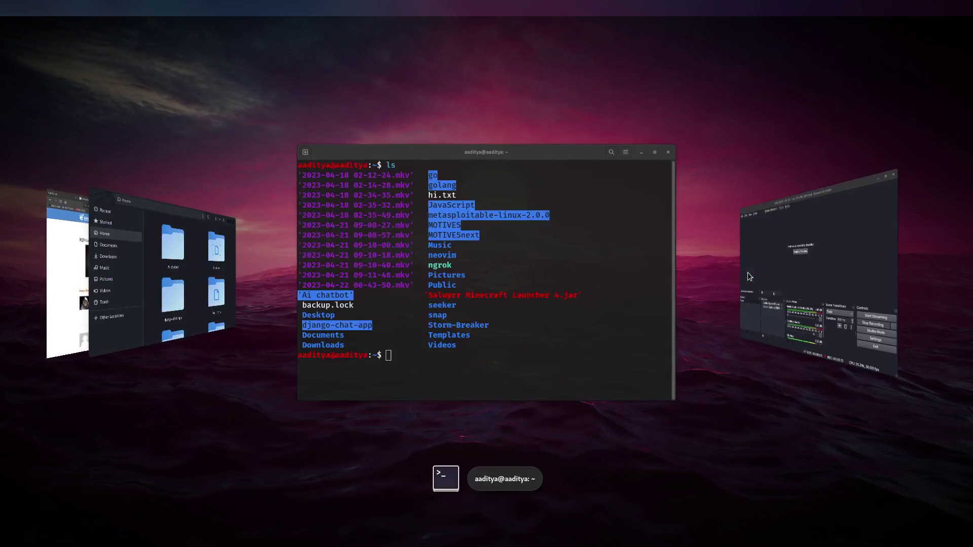
key("shift+Tab")
key("shift+Tab")
key("Tab")
key("Tab")
key("Tab")
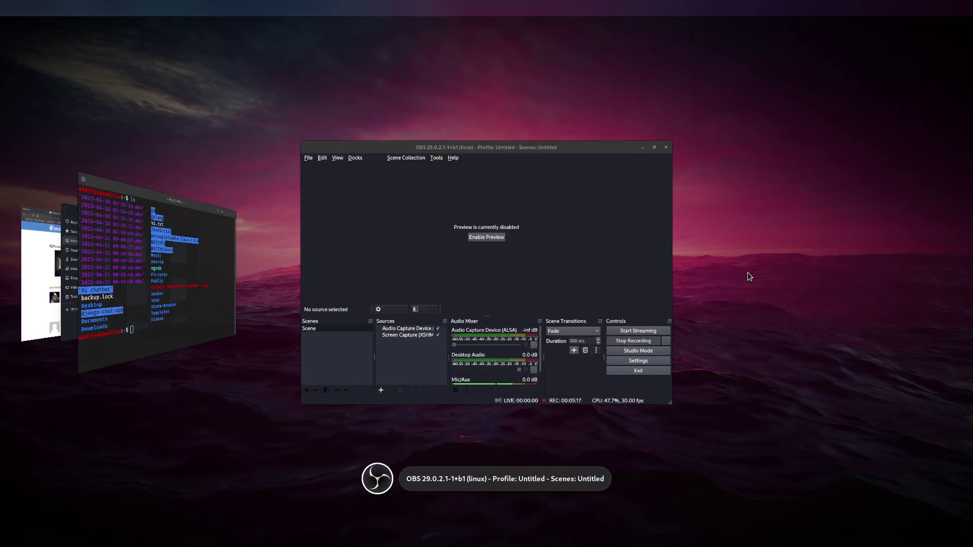
key("shift+Tab")
key("shift+Tab")
key("shift+Tab")
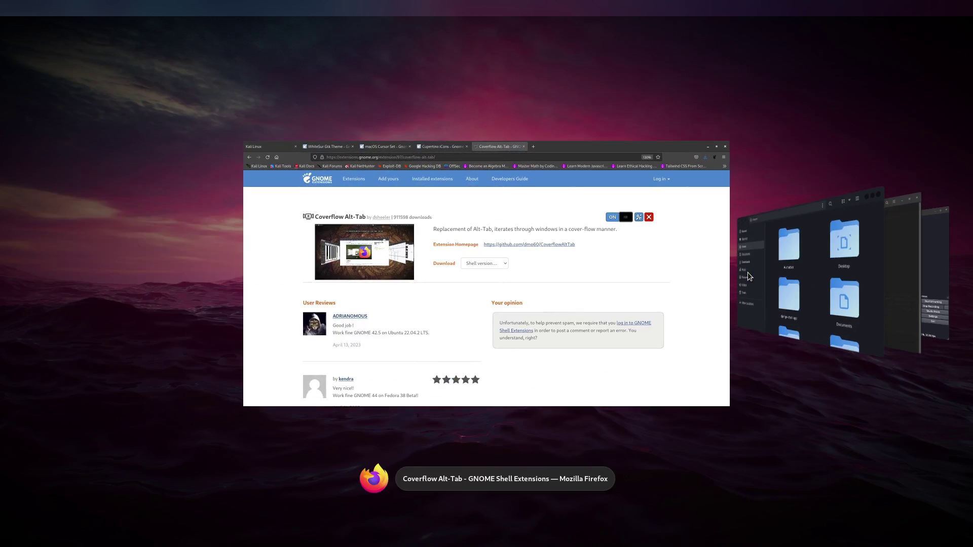
key("Tab")
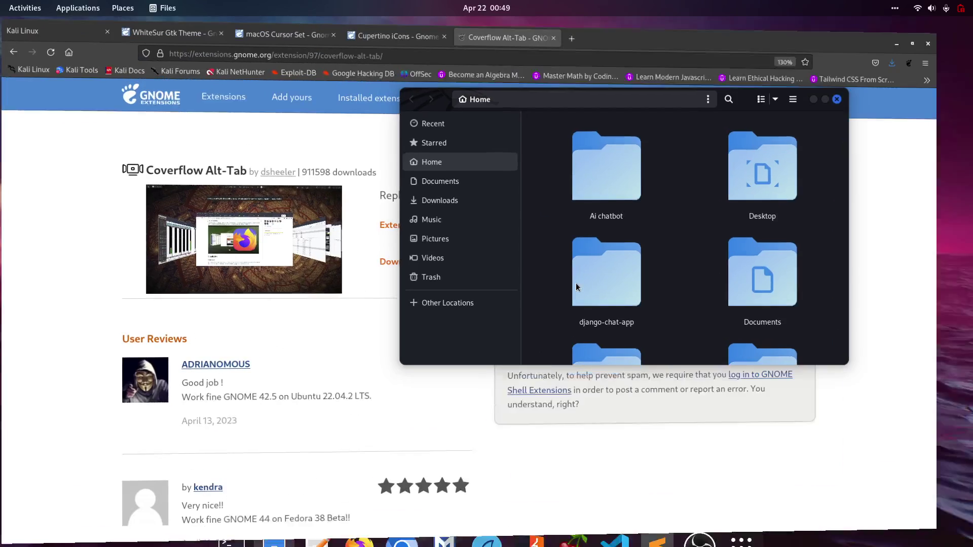
Close the Files window, switch to the terminal and close it with the exit command.
key("ctrl+w")
key("alt+Tab")
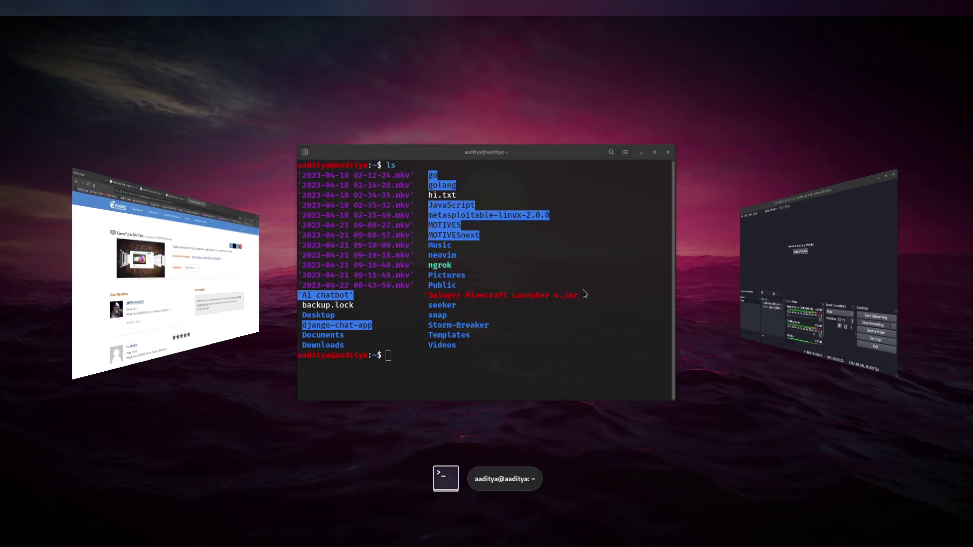
type("exit")
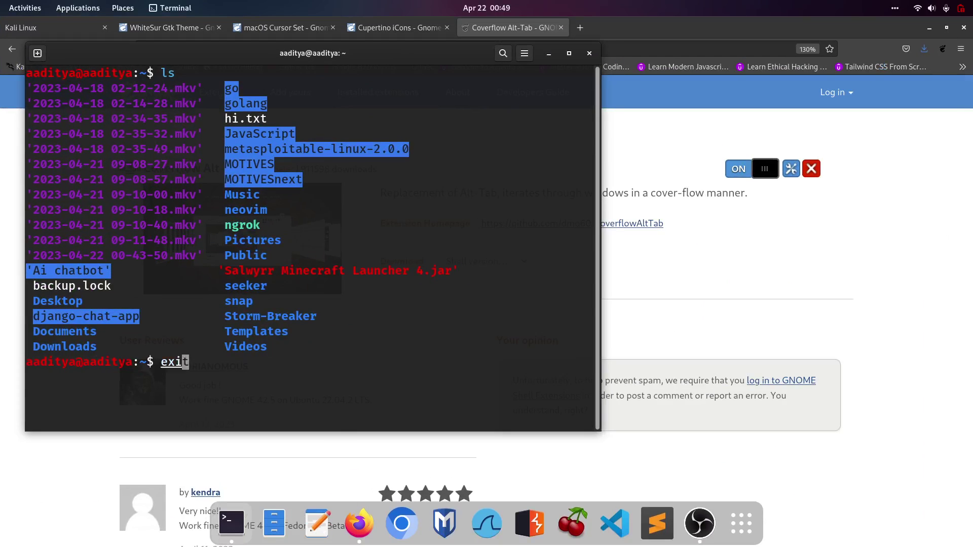
key("Return")
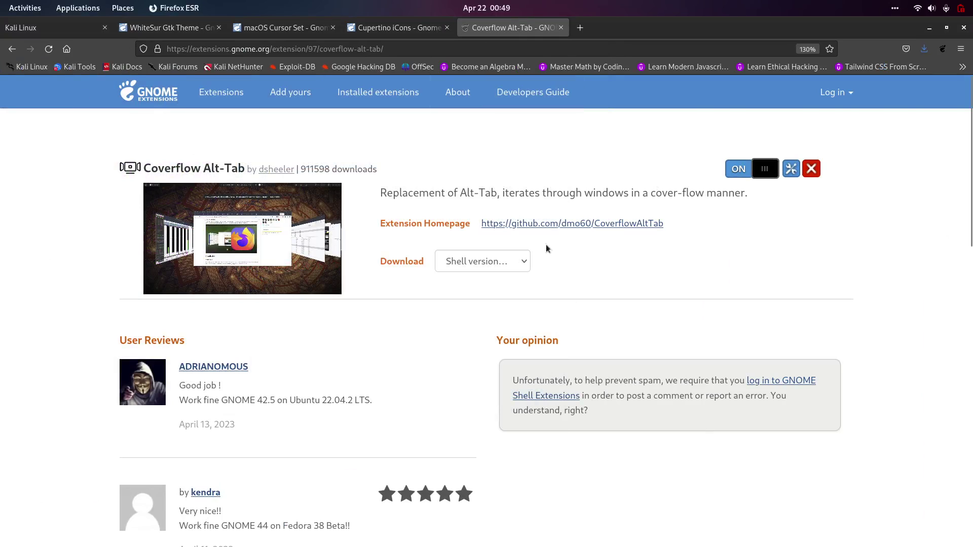
Close the Coverflow Alt-Tab browser tab and show the downloaded Cupertino-Catalina archive in its folder, keeping only one Files window.
key("ctrl+w")
left_click(925, 49)
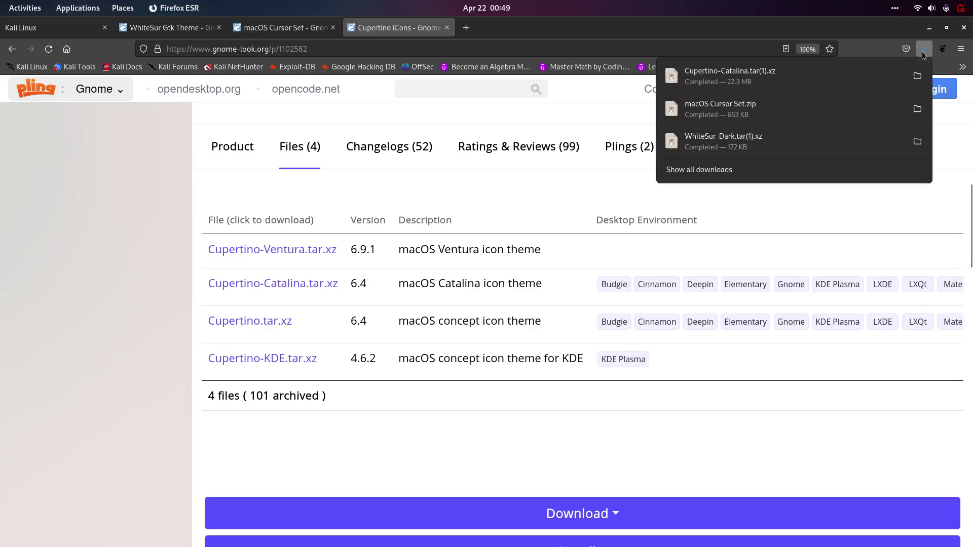
key("Up")
key("Up")
key("Down")
left_click(918, 76)
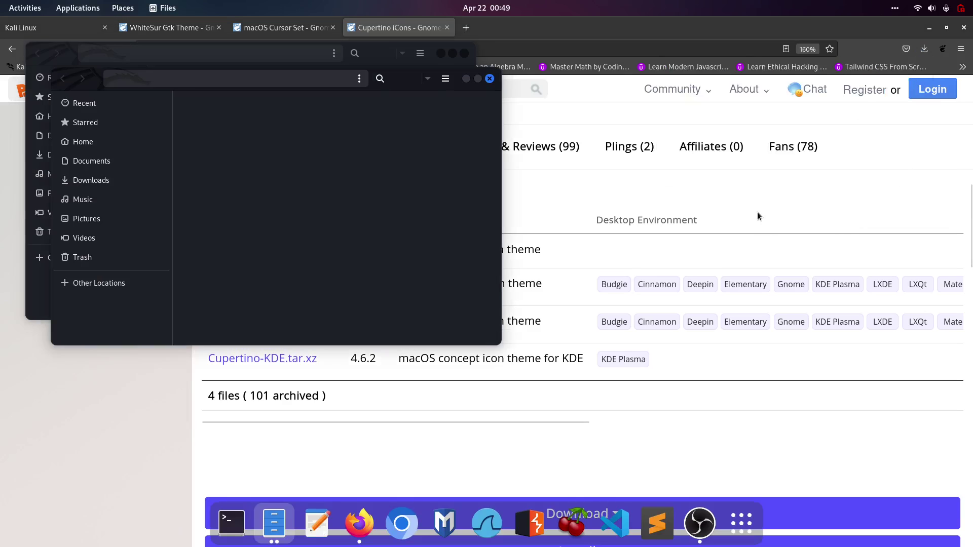
left_click(489, 79)
left_click_drag(292, 59, 543, 80)
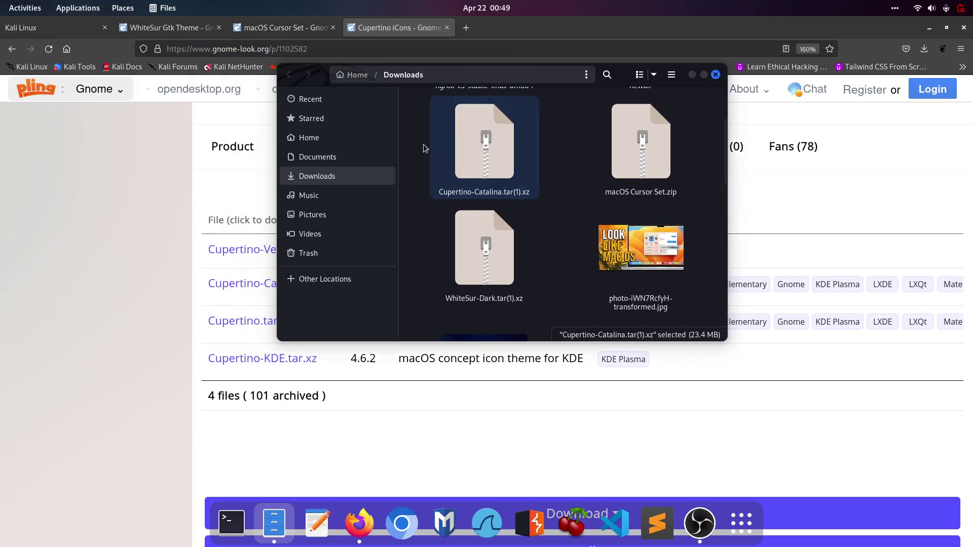
Create a folder named customization in Documents, move the Cupertino-Catalina archive from Downloads into it and close Files.
left_click(315, 157)
right_click(594, 175)
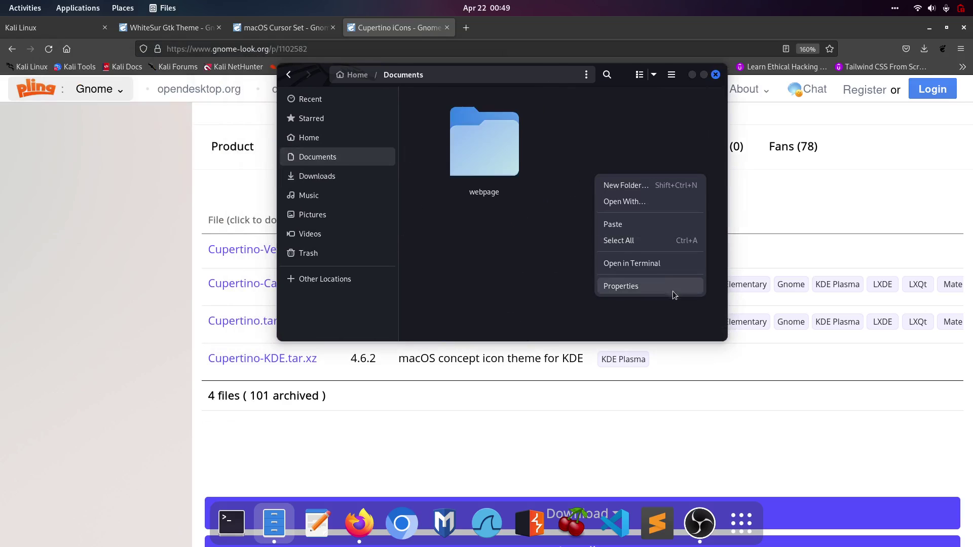
left_click(641, 186)
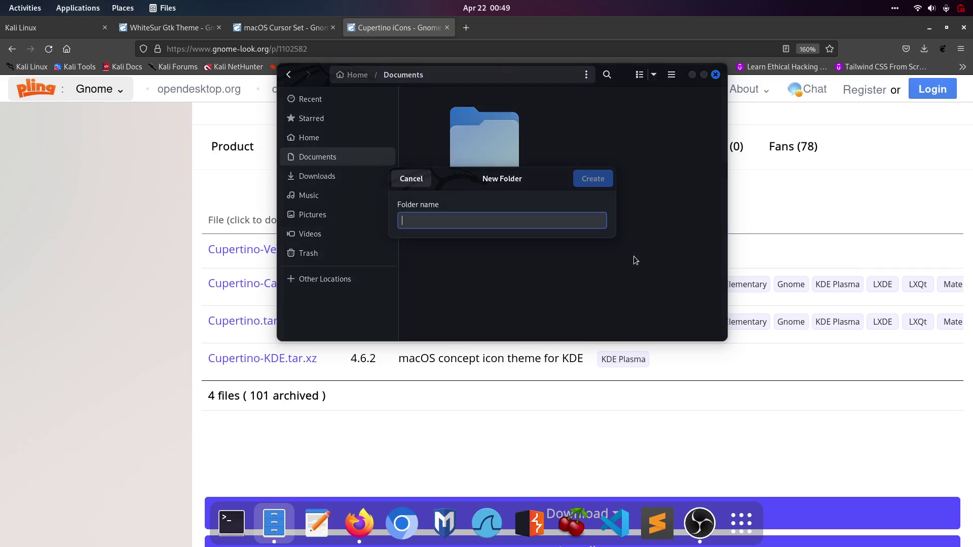
type("customization")
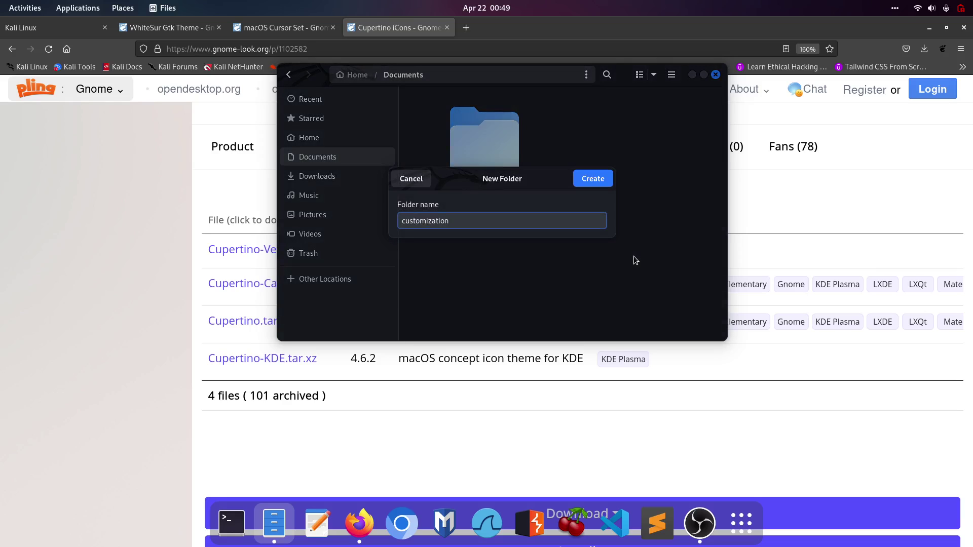
key("Return")
key("Return")
key("ctrl+v")
left_click(635, 259)
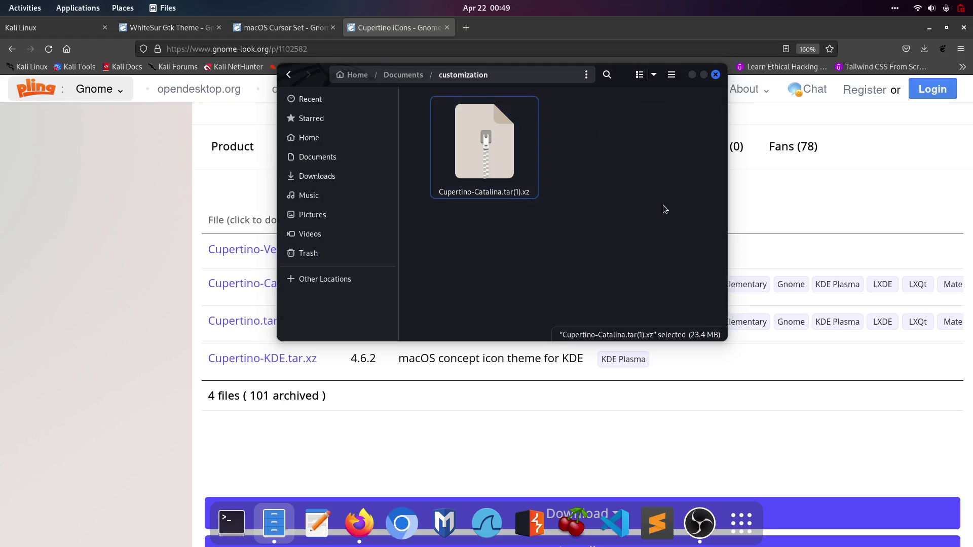
left_click(340, 172)
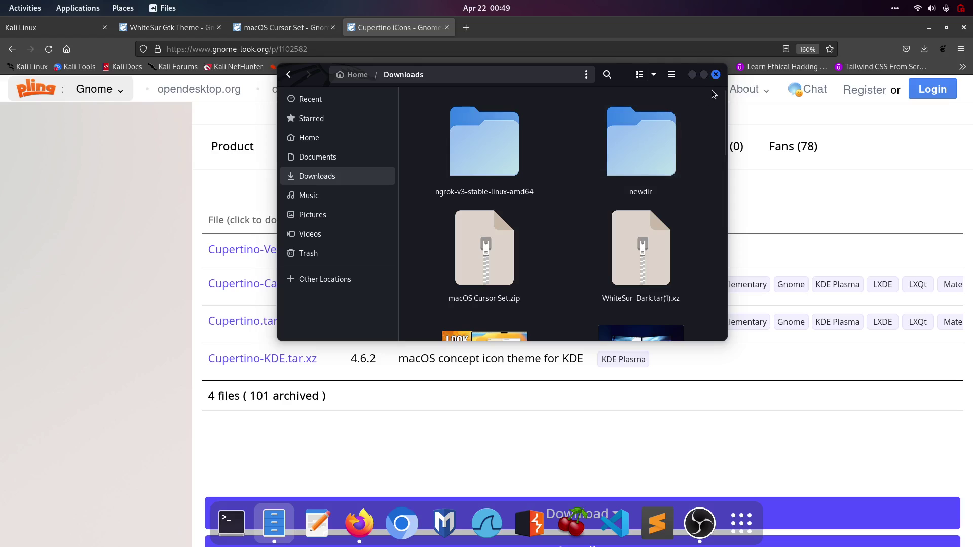
left_click(717, 75)
Move the downloaded macOS Cursor Set.zip from Downloads into the customization folder in Documents and close Files.
left_click(924, 49)
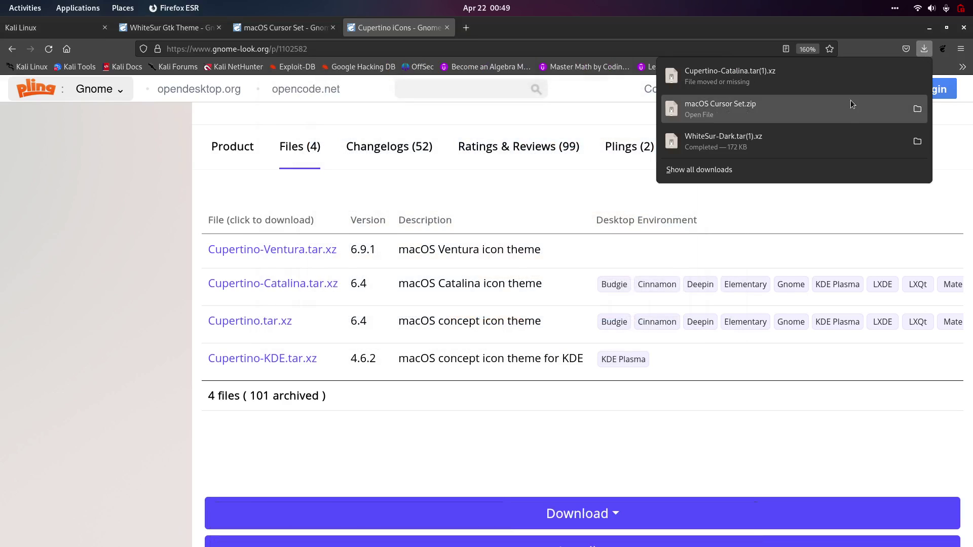
left_click(917, 109)
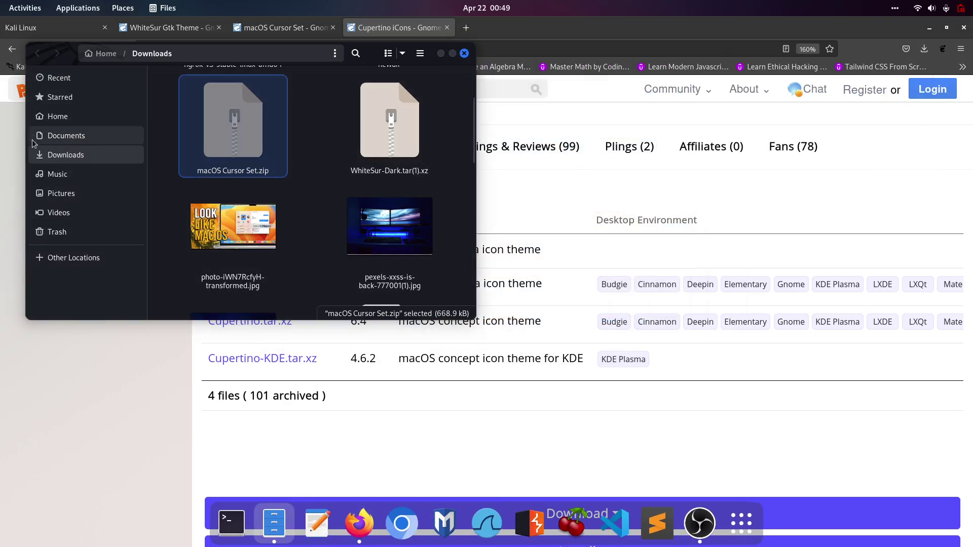
left_click(71, 136)
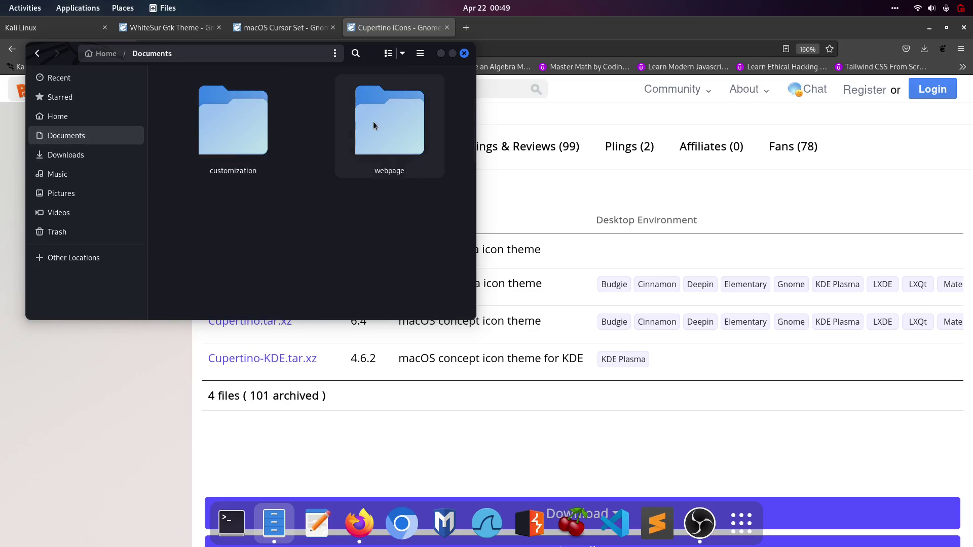
double_click(376, 124)
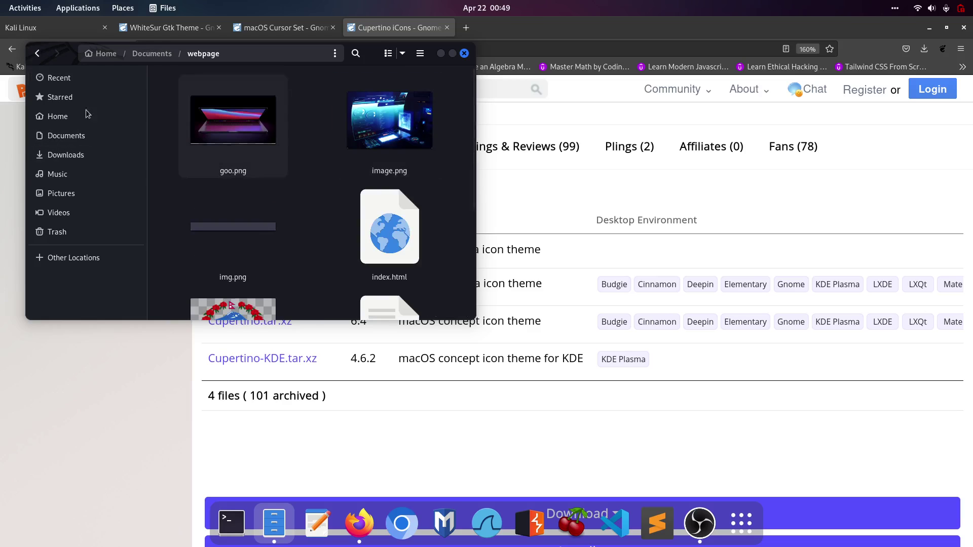
left_click(36, 54)
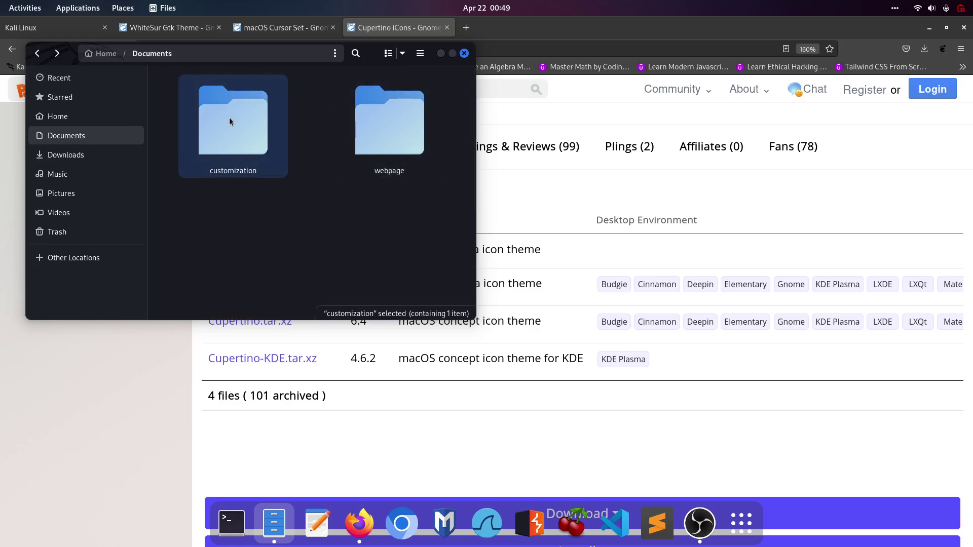
double_click(230, 120)
key("ctrl+v")
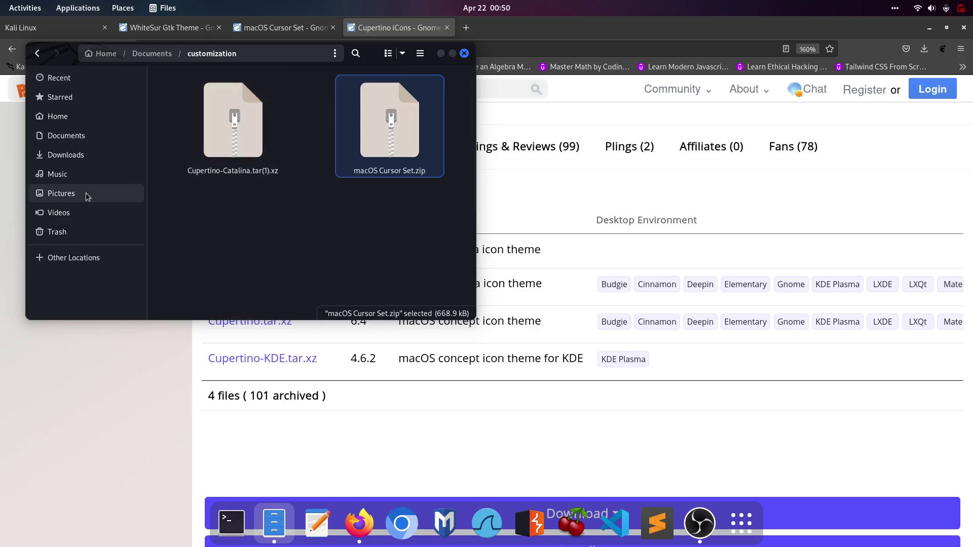
left_click(463, 54)
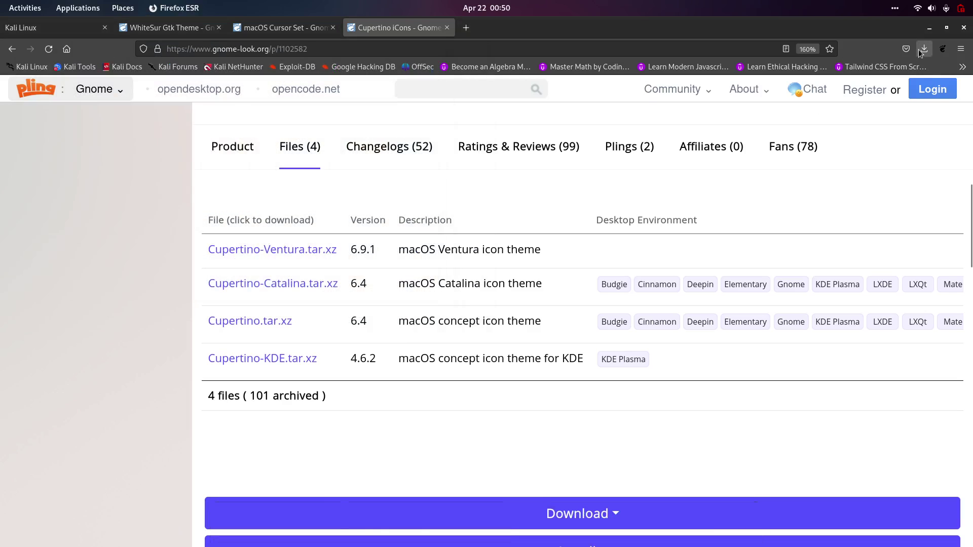
Move the downloaded WhiteSur-Dark.tar(1).xz from Downloads into the customization folder in Documents and maximize the Files window.
left_click(925, 49)
left_click(919, 143)
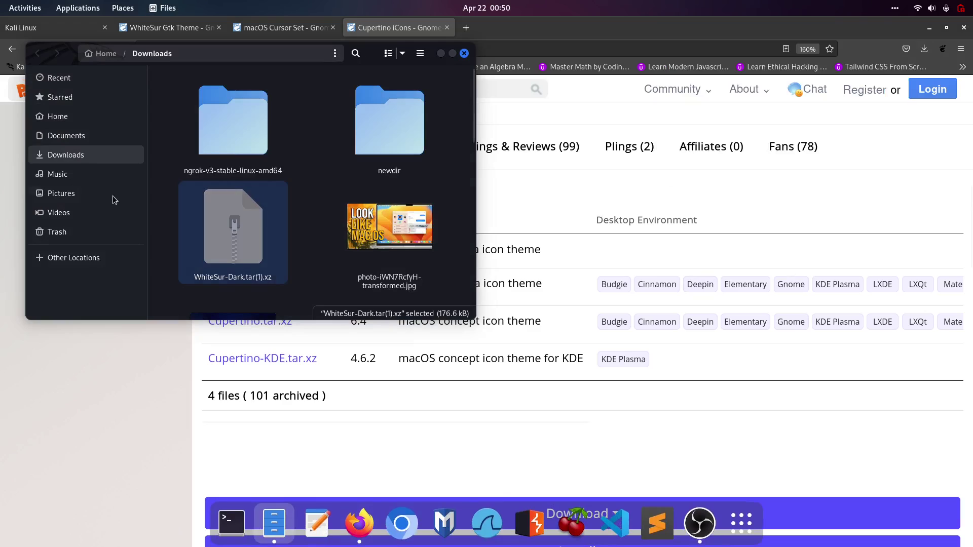
left_click(69, 134)
double_click(221, 115)
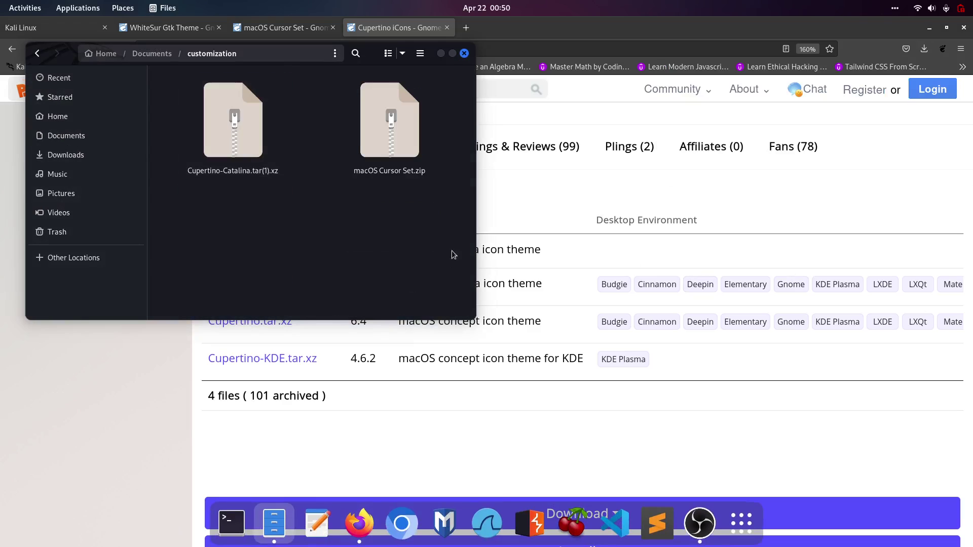
key("ctrl+v")
left_click(453, 53)
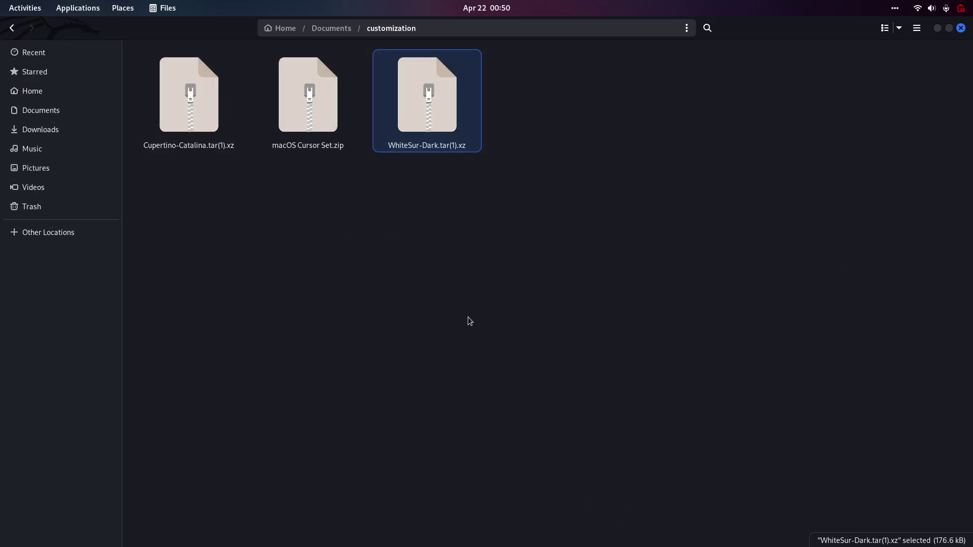
left_click(257, 242)
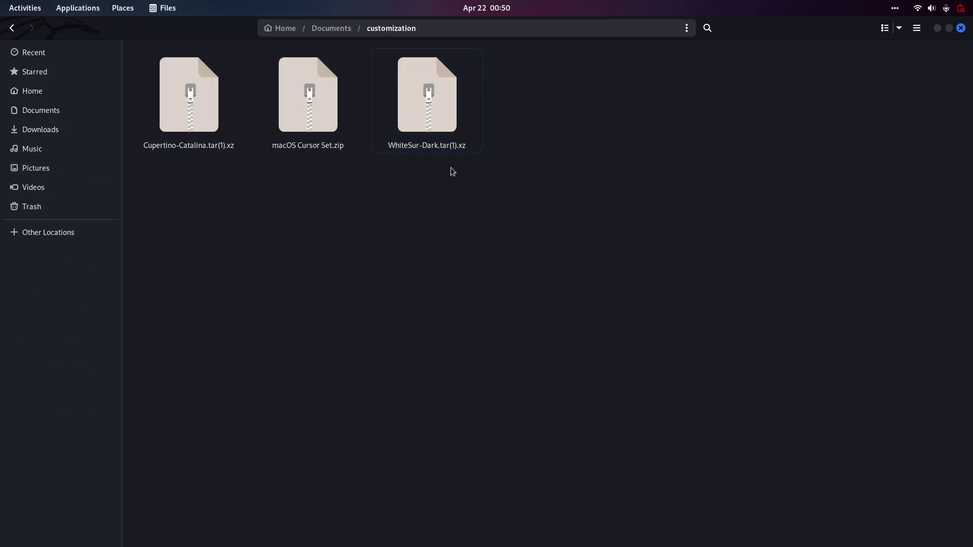
Extract the WhiteSur-Dark.tar(1).xz archive inside the customization folder.
left_click(446, 74)
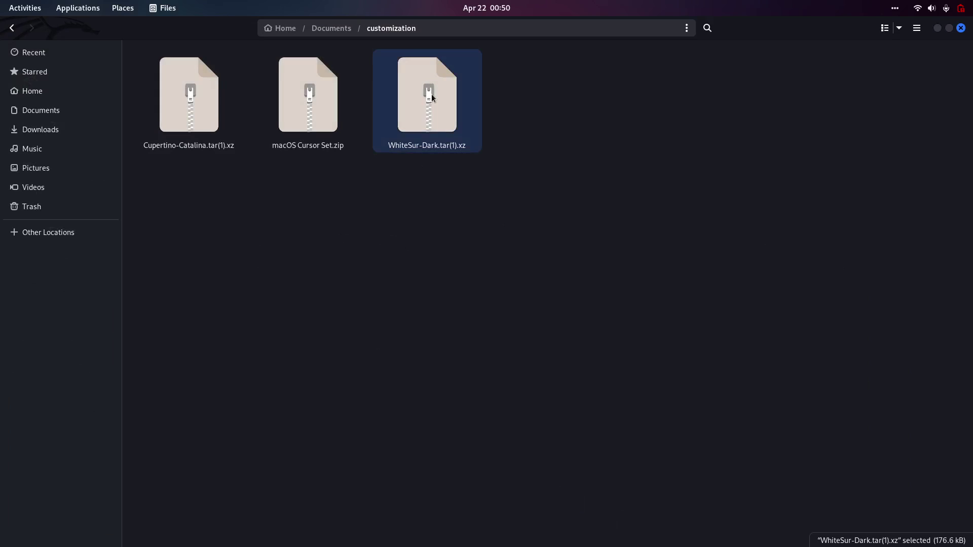
right_click(433, 108)
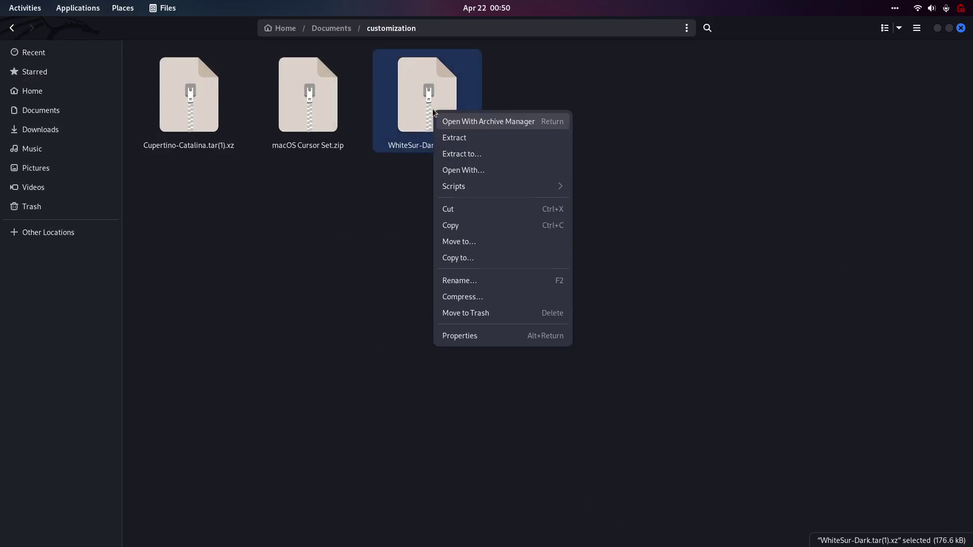
left_click(484, 134)
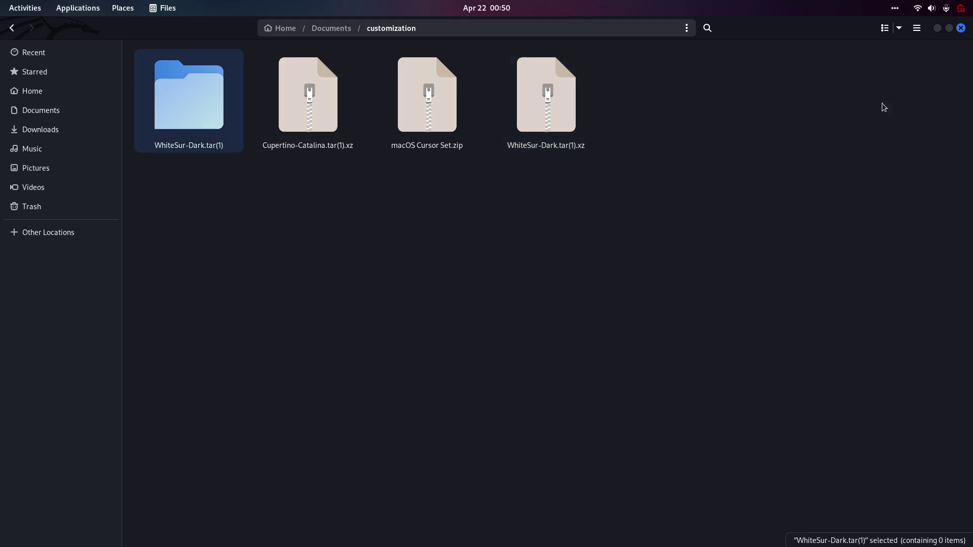
left_click(857, 146)
left_click_drag(641, 306, 862, 213)
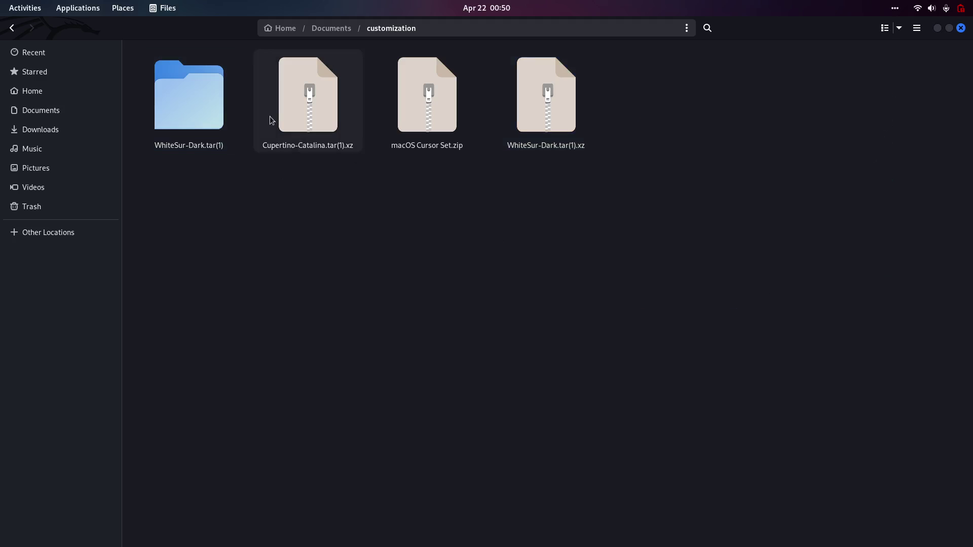
Move the inner WhiteSur-Dark folder up into customization and permanently delete the emptied WhiteSur-Dark.tar(1) folder.
double_click(199, 107)
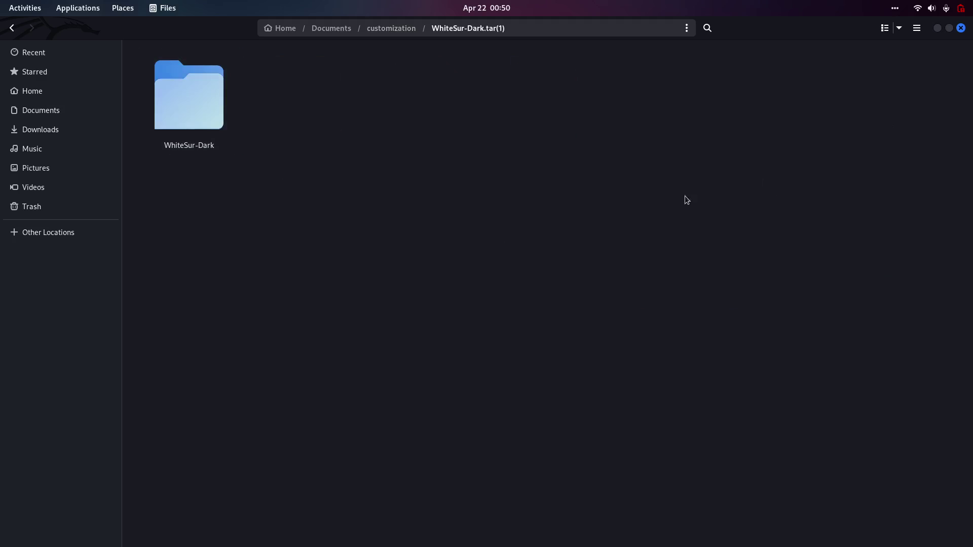
left_click(21, 30)
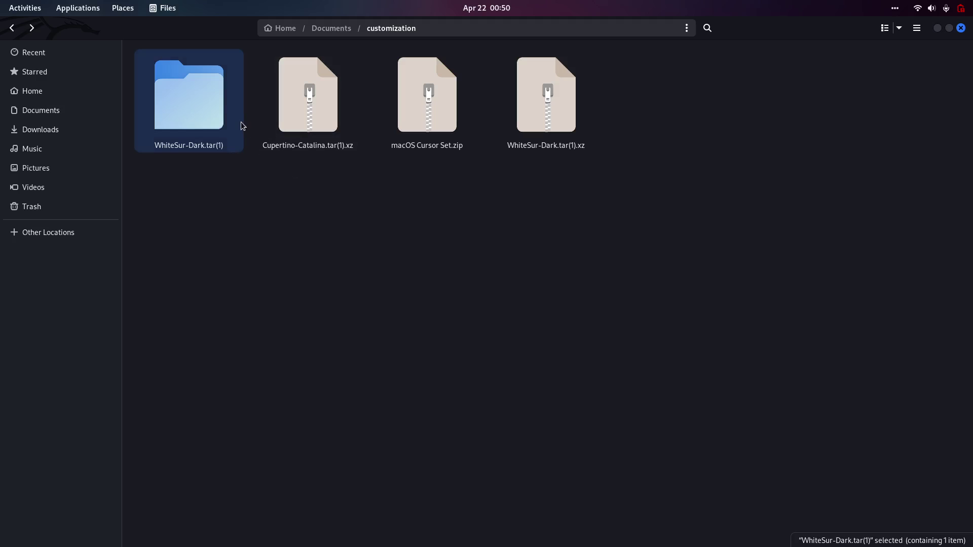
double_click(207, 98)
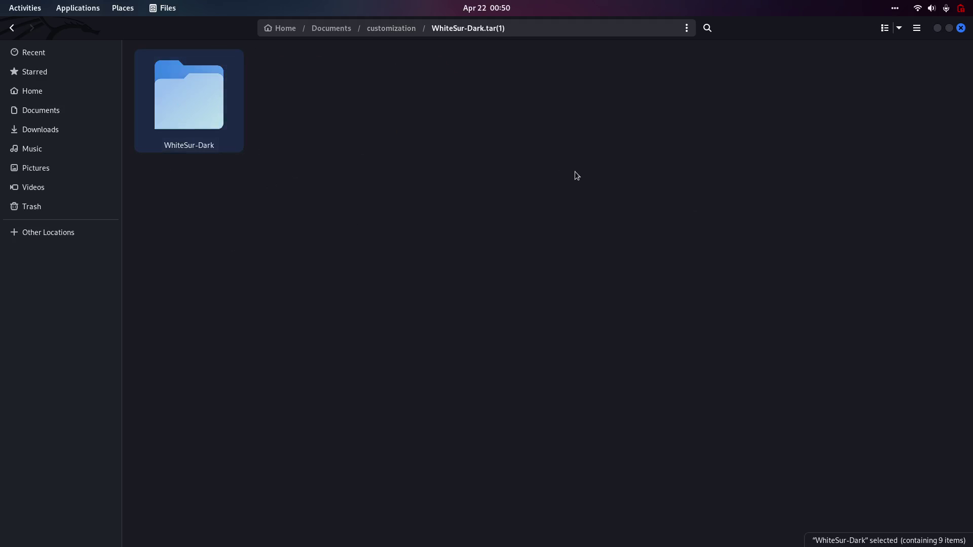
left_click(12, 28)
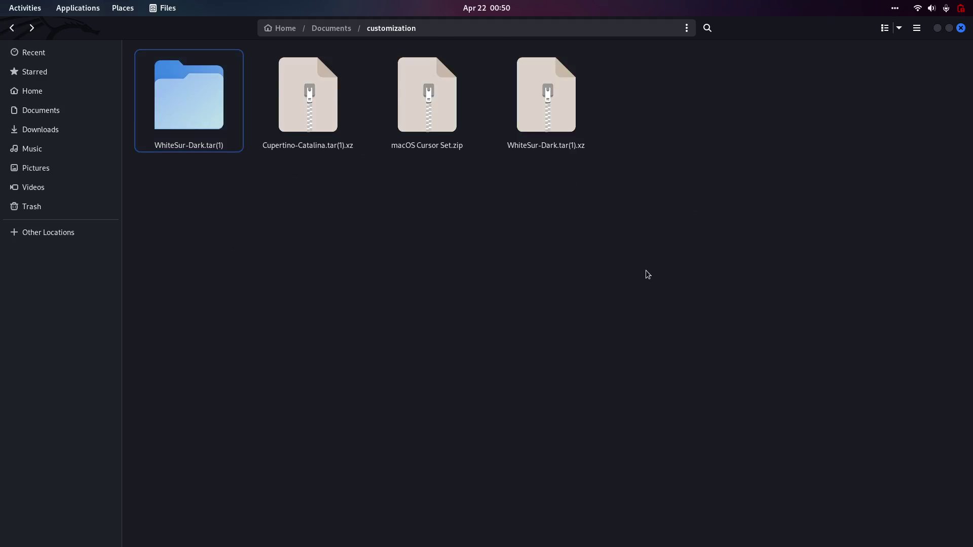
left_click(318, 132)
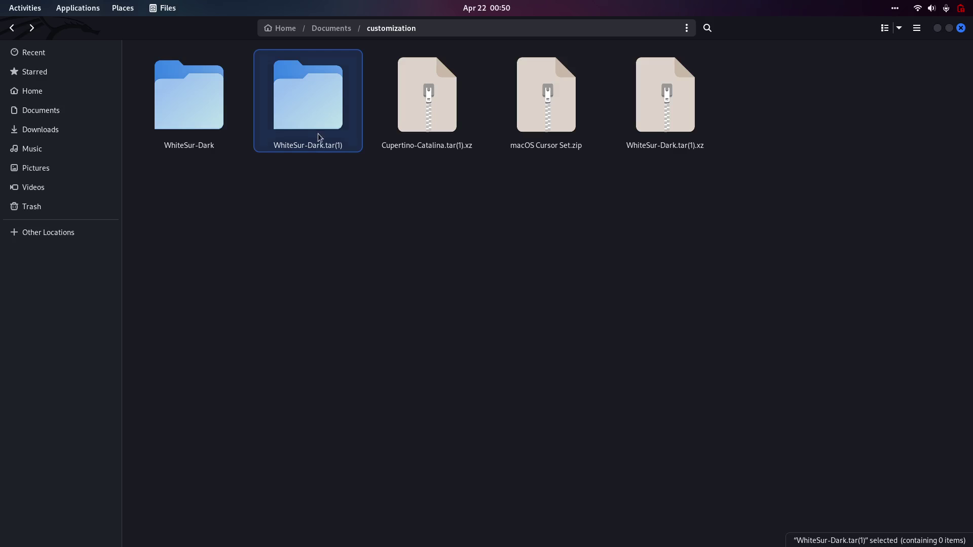
key("shift+Delete")
key("Return")
Check the contents of the WhiteSur-Dark folder and permanently delete the WhiteSur-Dark.tar(1).xz archive.
double_click(165, 56)
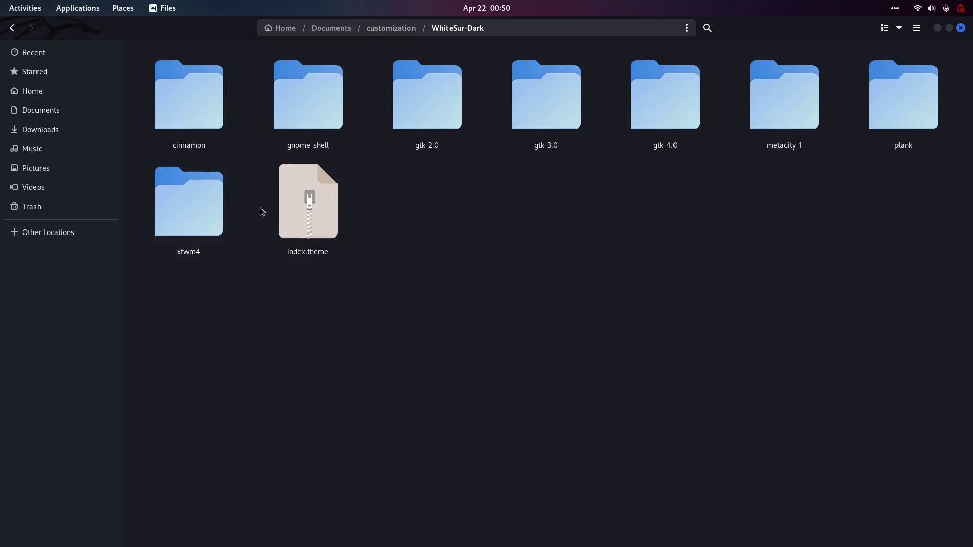
left_click(12, 28)
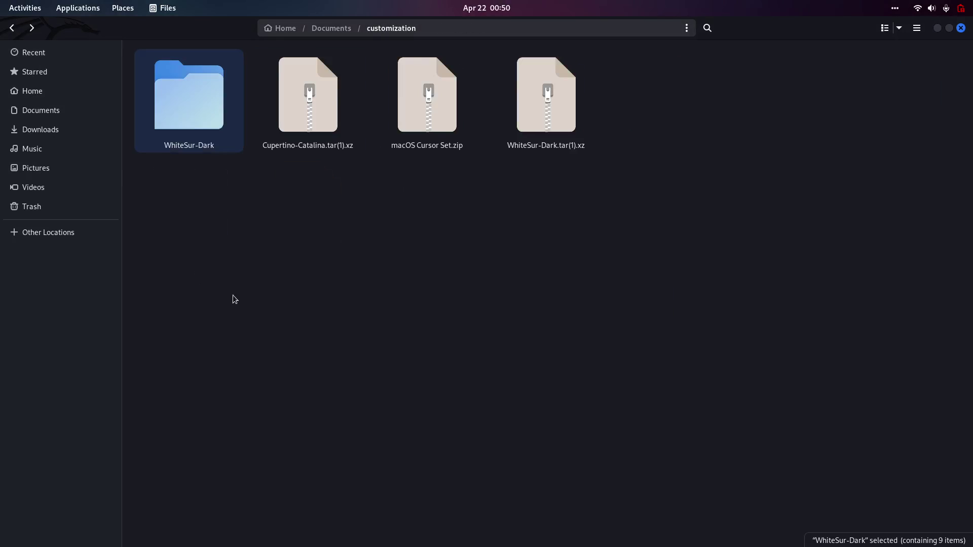
left_click(558, 128)
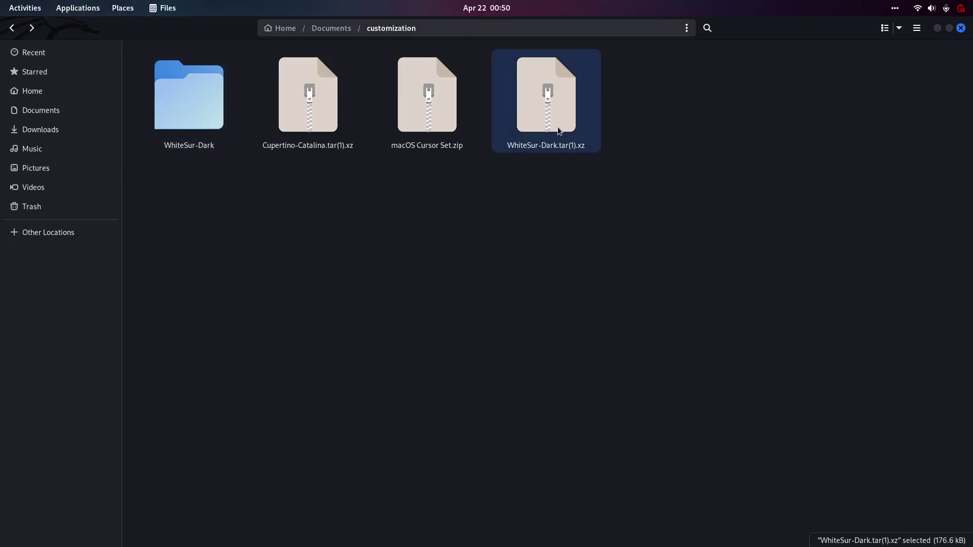
key("shift+Delete")
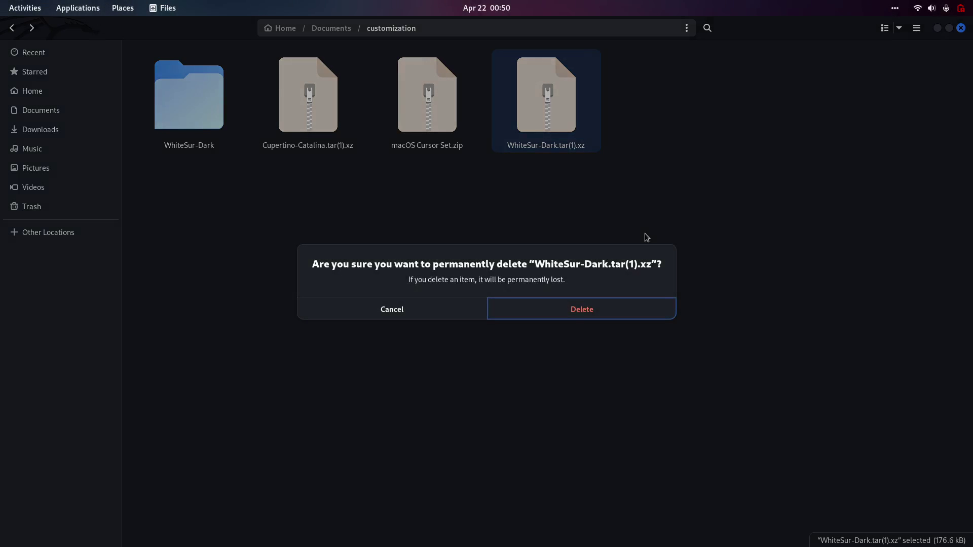
key("Return")
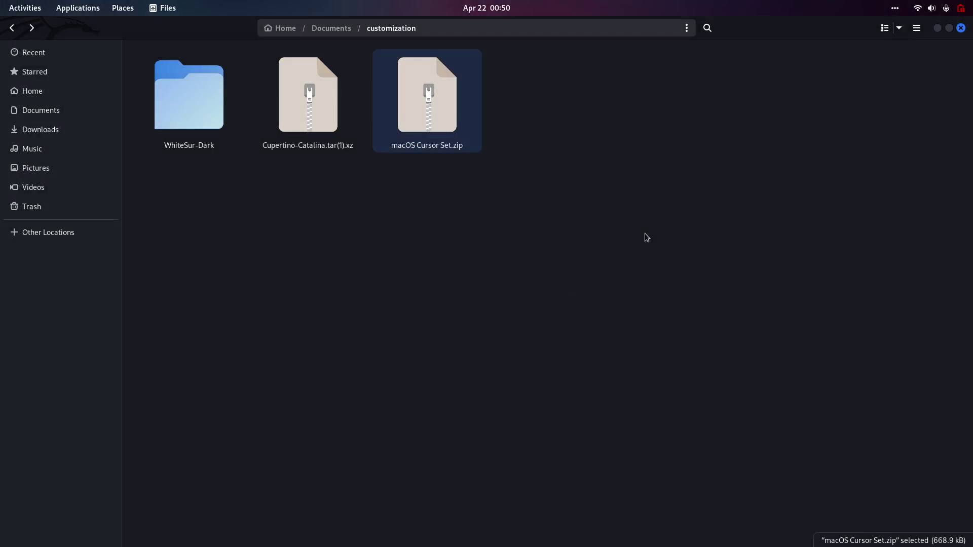
Extract macOS Cursor Set.zip in the customization folder and check the contents of the extracted macOS Cursor Set folder.
right_click(433, 87)
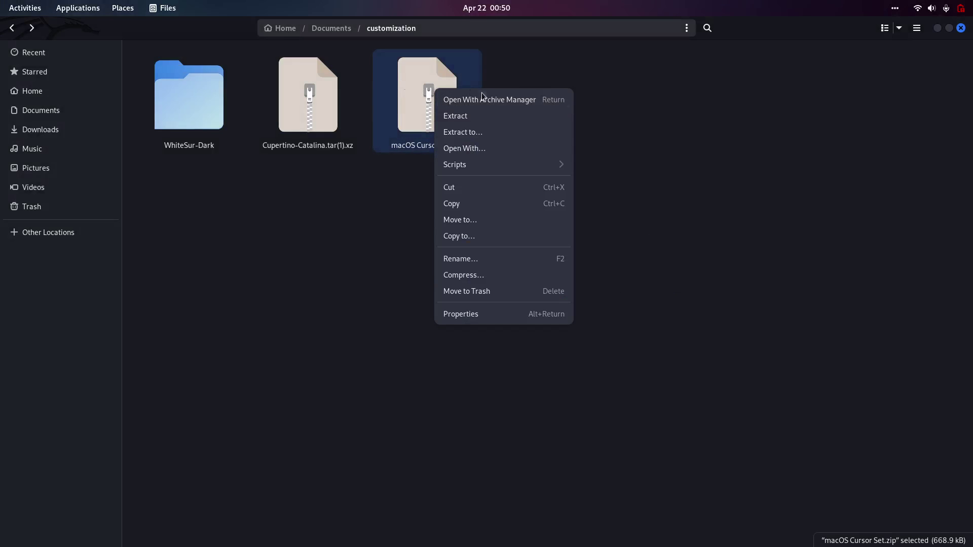
left_click(479, 116)
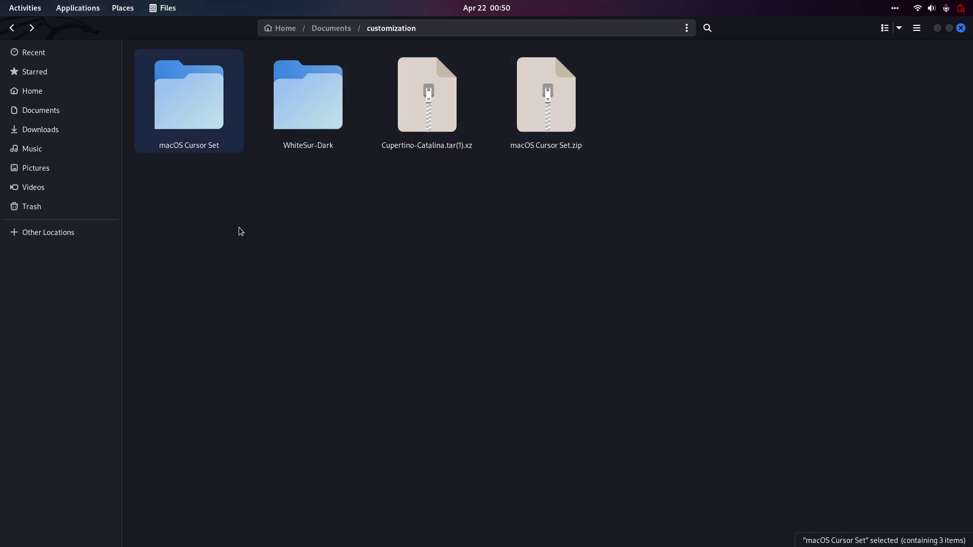
double_click(204, 102)
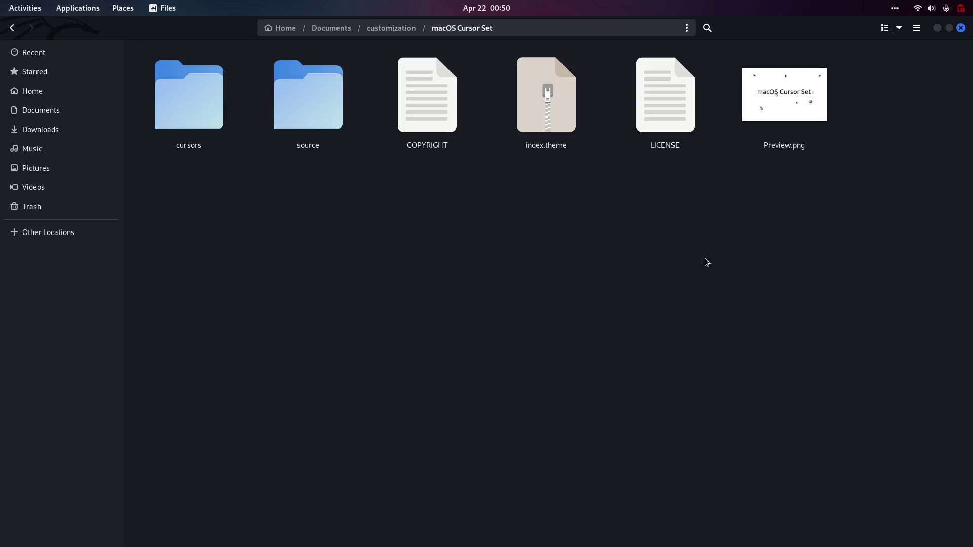
left_click(19, 31)
left_click(452, 302)
double_click(197, 100)
left_click_drag(545, 289, 459, 347)
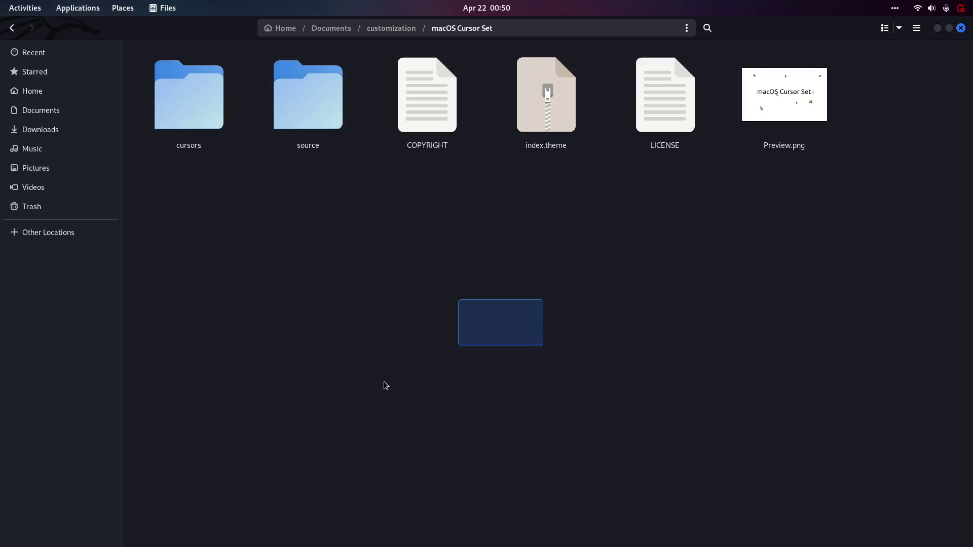
Return to the customization folder and permanently delete macOS Cursor Set.zip.
left_click(13, 29)
left_click(644, 299)
left_click(547, 96)
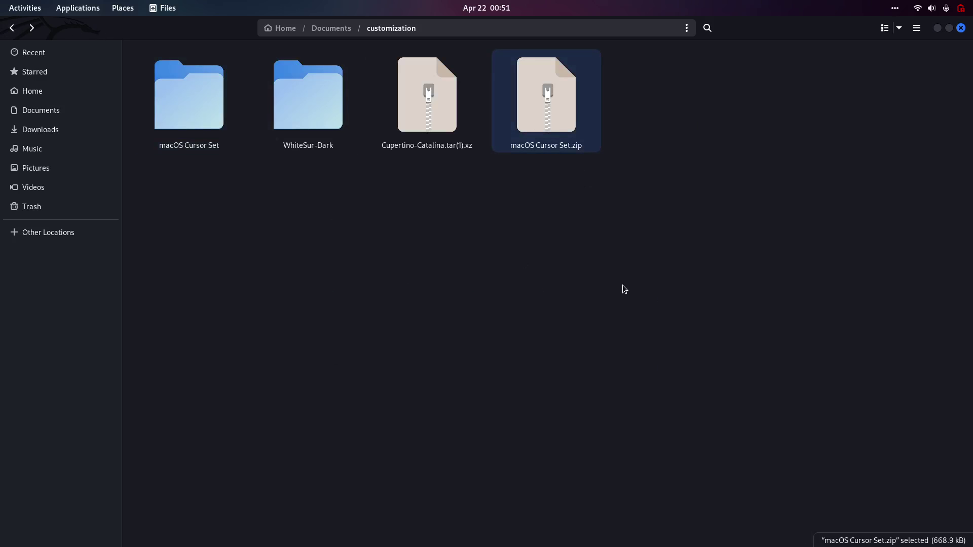
key("shift+Delete")
left_click(607, 297)
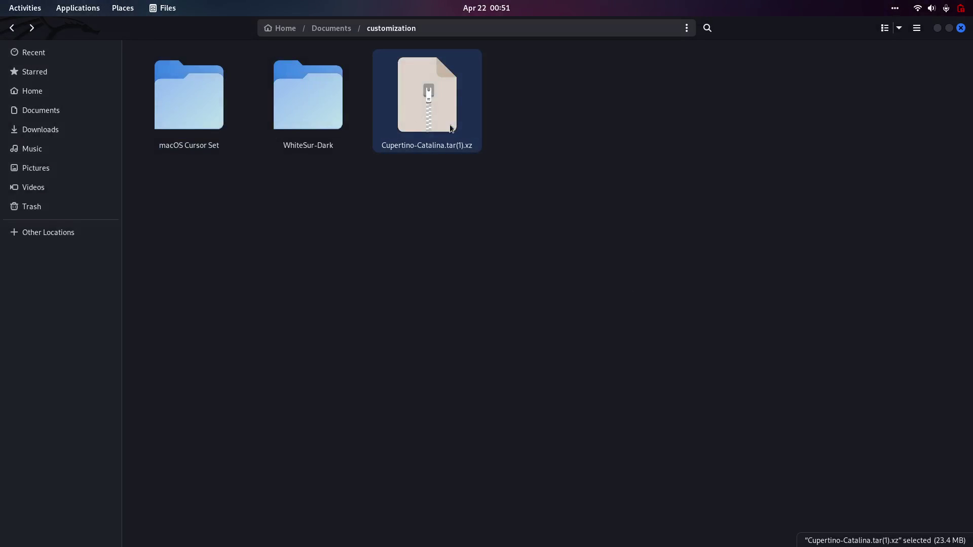
Extract the Cupertino-Catalina.tar(1).xz archive in the customization folder and check the extraction progress.
right_click(435, 87)
left_click(479, 106)
left_click(865, 29)
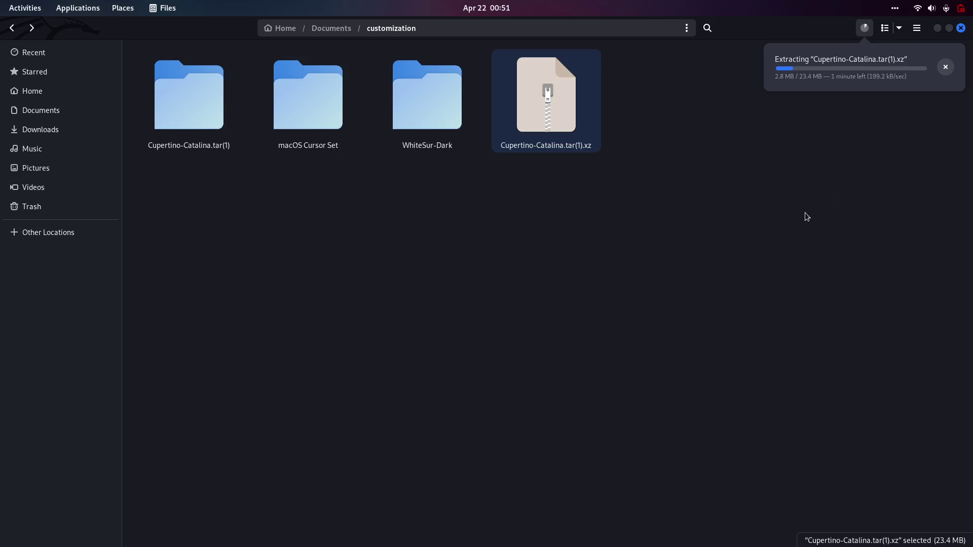
left_click(840, 163)
Open a terminal in the customization folder, enlarge its text and list the folder's contents with ls.
right_click(726, 121)
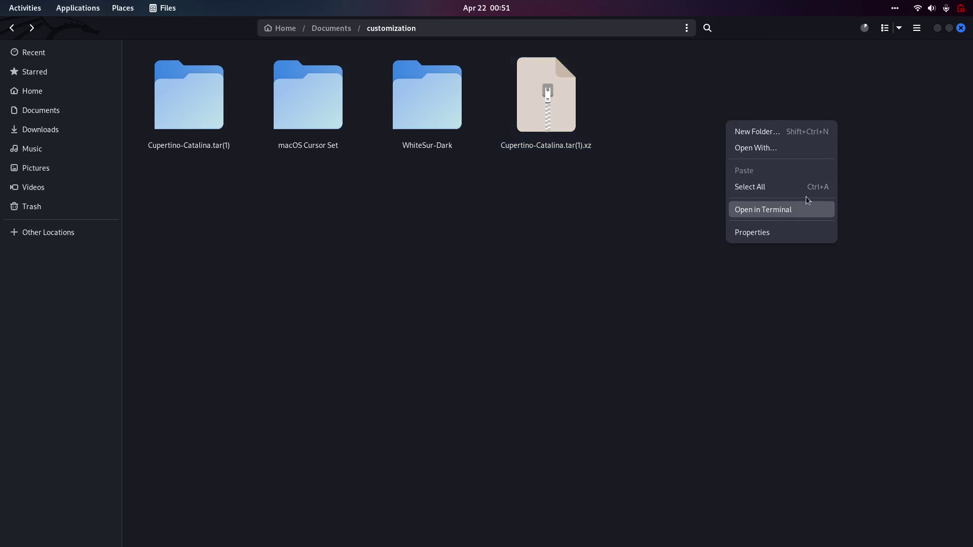
left_click(788, 212)
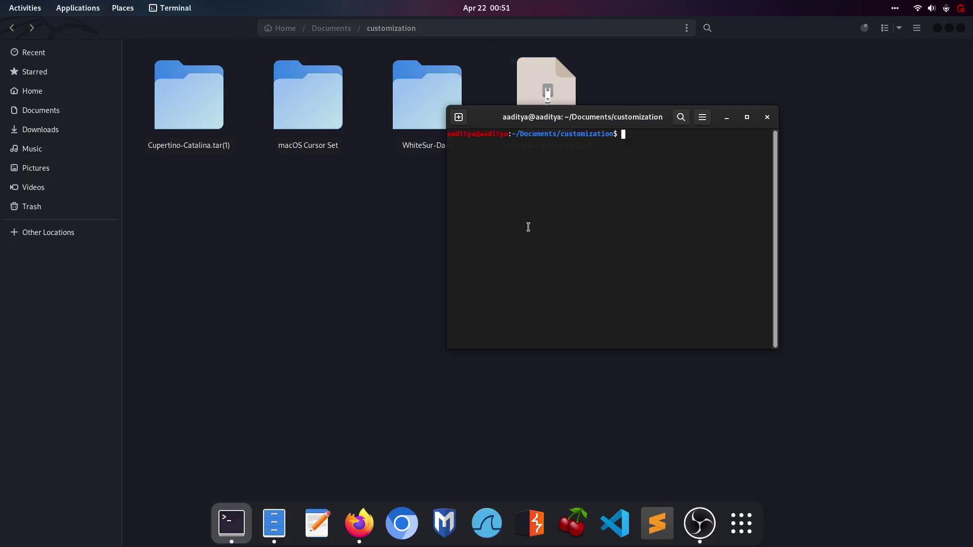
key("ctrl+plus")
key("ctrl+plus")
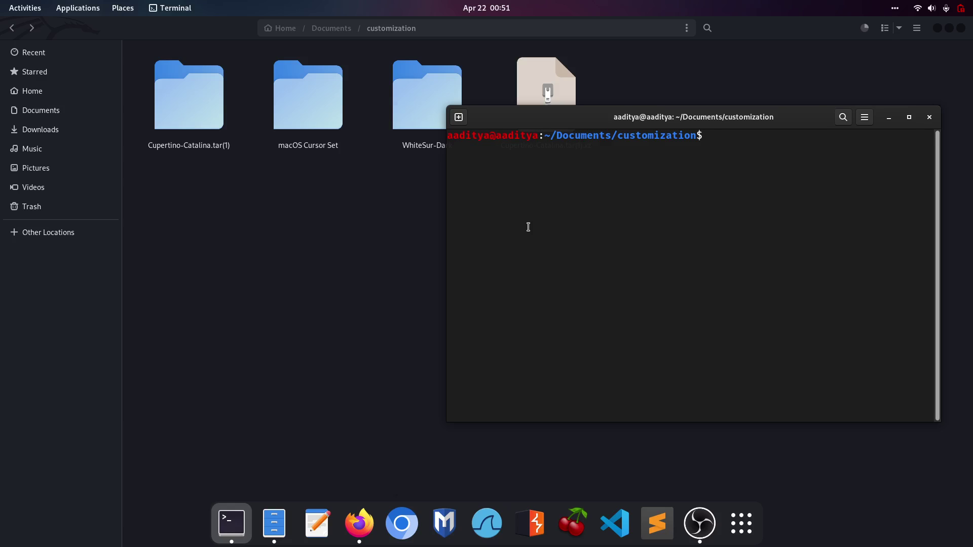
key("ctrl+plus")
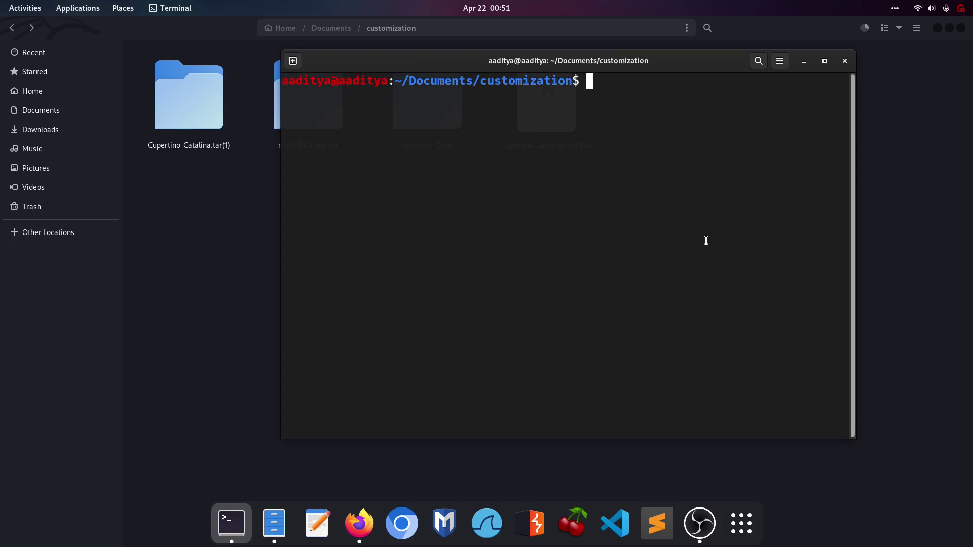
type("ls")
key("Return")
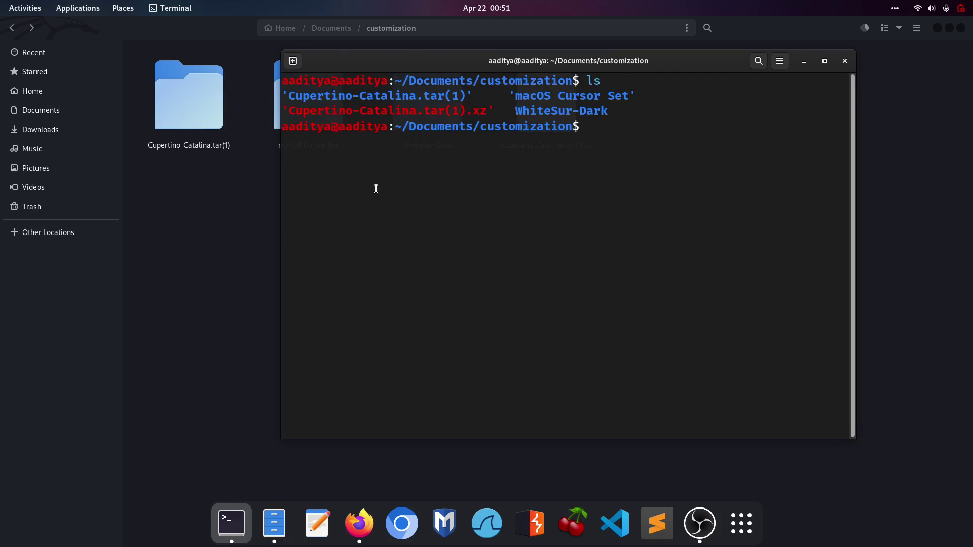
Move the WhiteSur-Dark folder to /usr/share/themes with sudo mv, enlarging the terminal text and entering the account password.
double_click(535, 117)
right_click(547, 111)
left_click(561, 122)
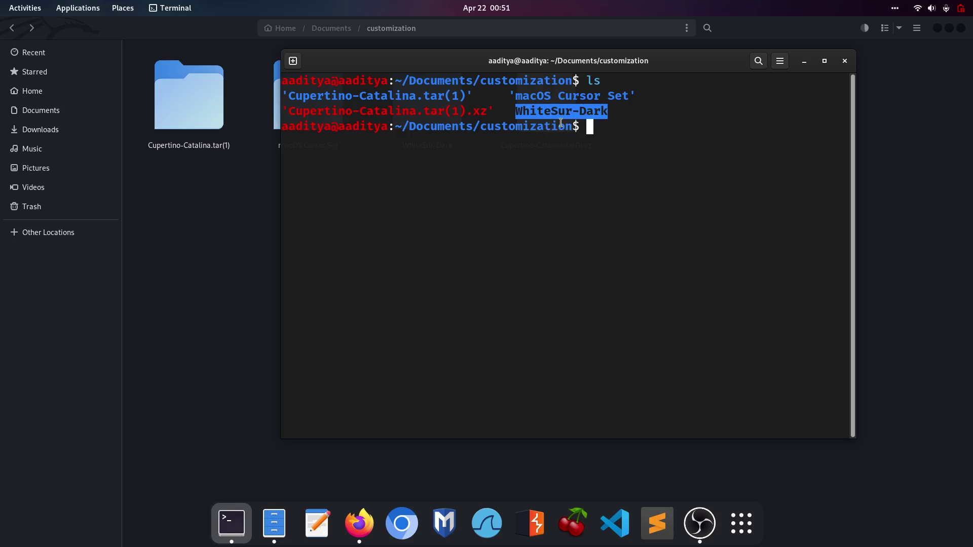
left_click(561, 122)
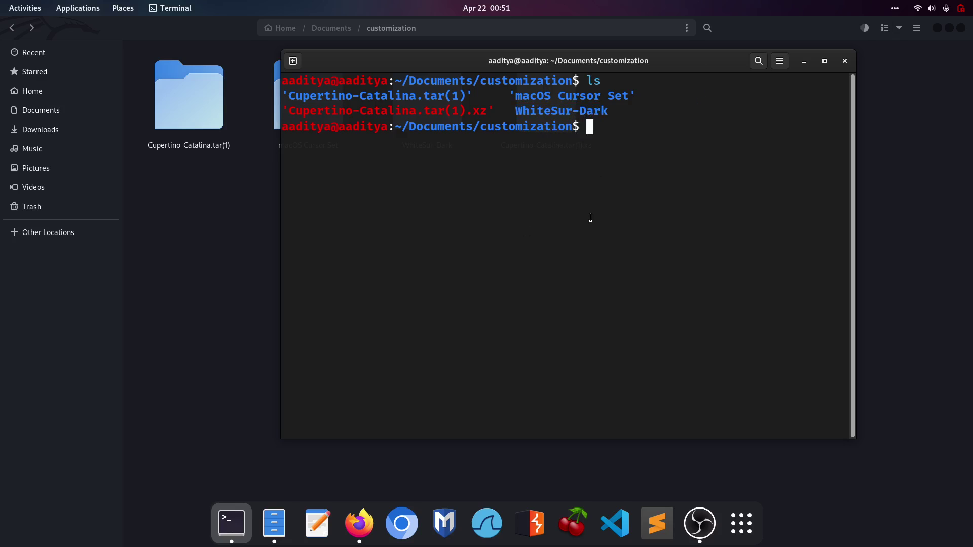
key("ctrl+plus")
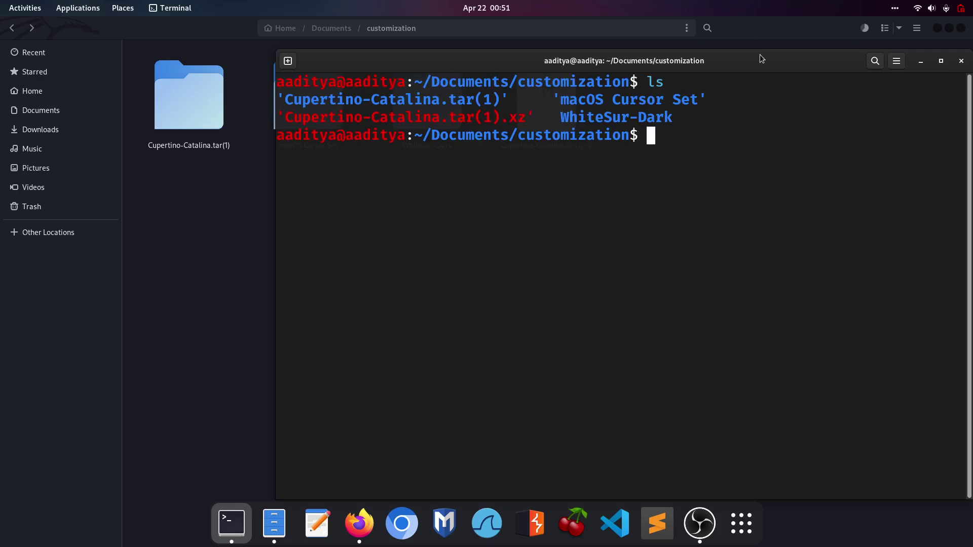
left_click_drag(759, 54, 671, 40)
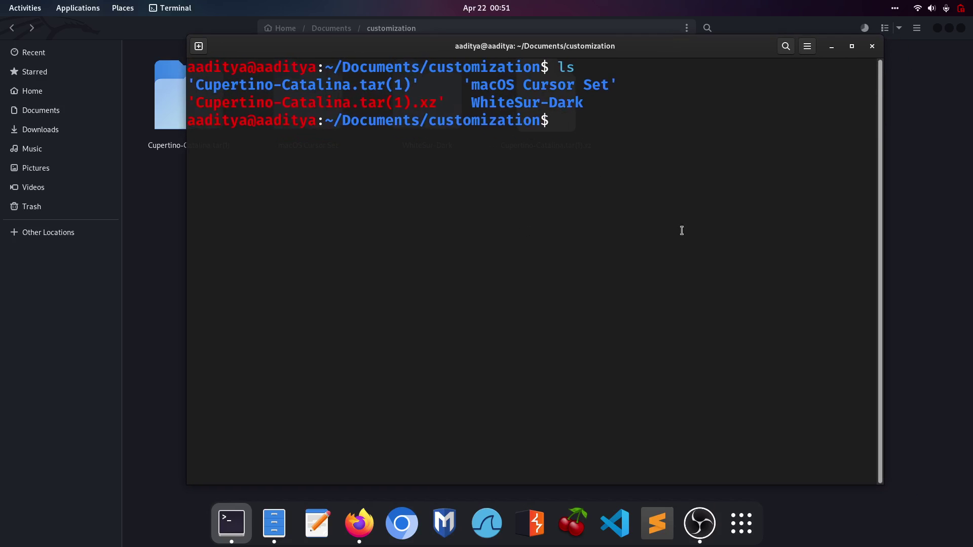
type("sudo mv")
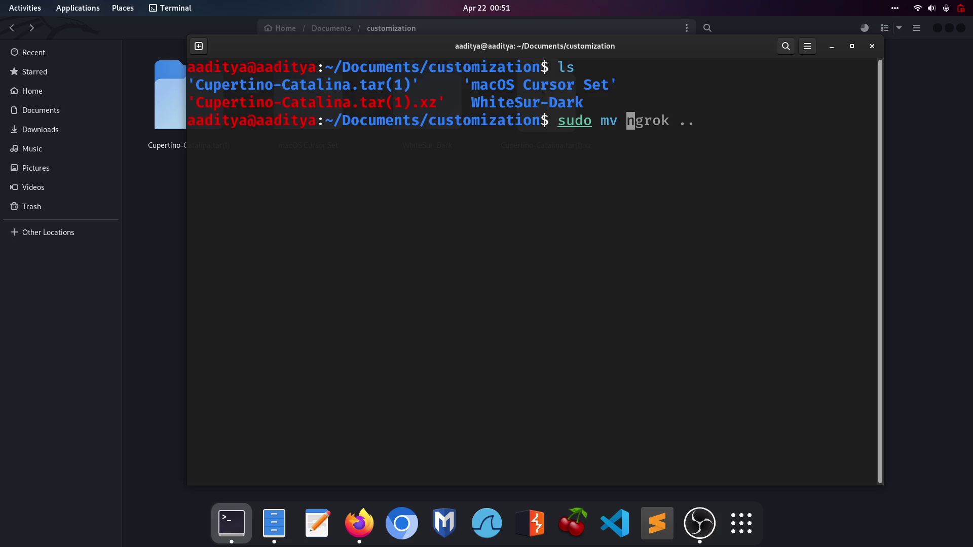
key("ctrl+shift+v")
type("/usr/share/")
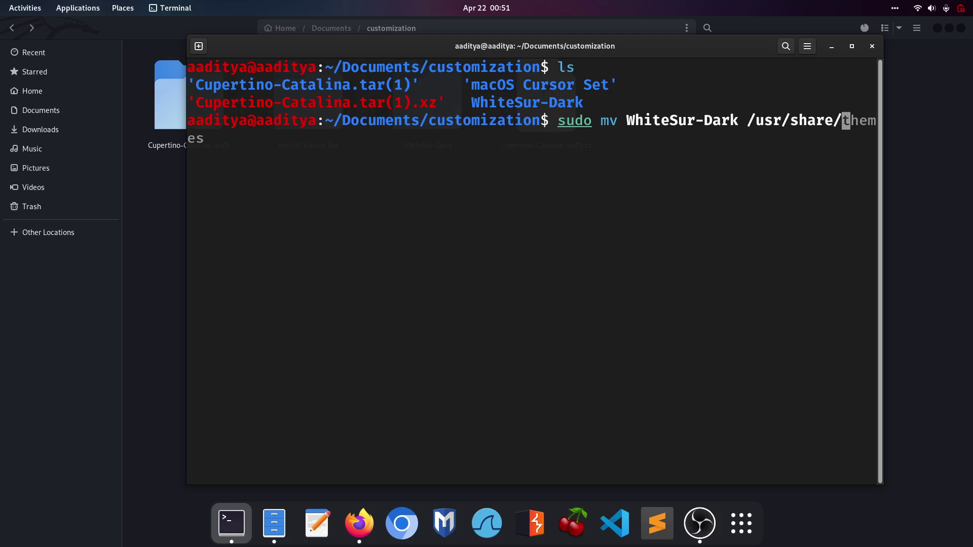
type("themes")
key("Return")
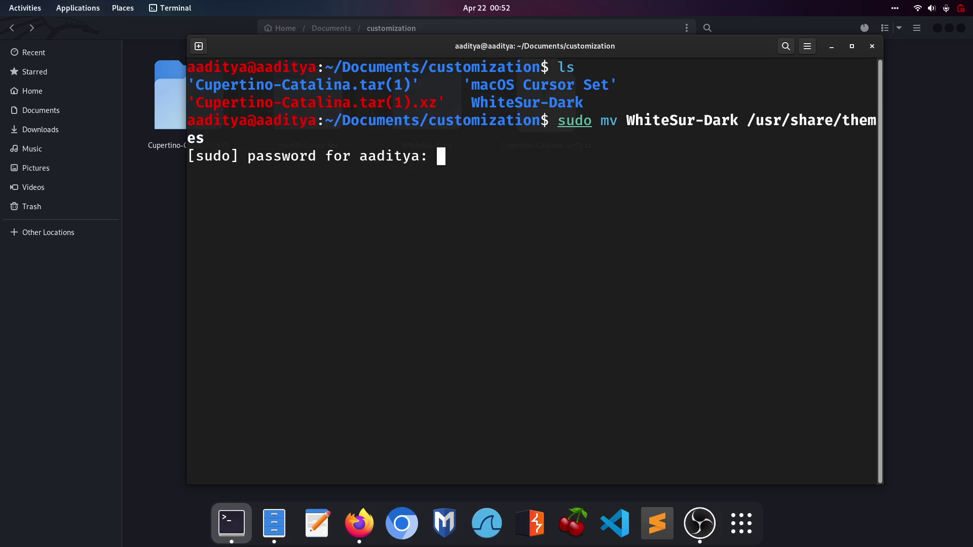
key("Return")
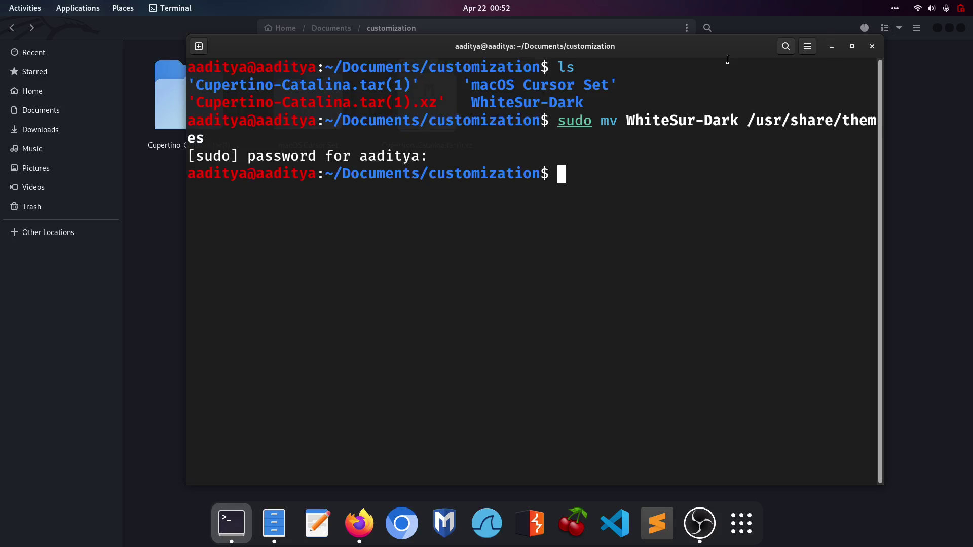
Move the Cupertino-Catalina folder out of Cupertino-Catalina.tar(1) into the customization folder using the file manager.
double_click(666, 118)
left_click(610, 172)
left_click(601, 30)
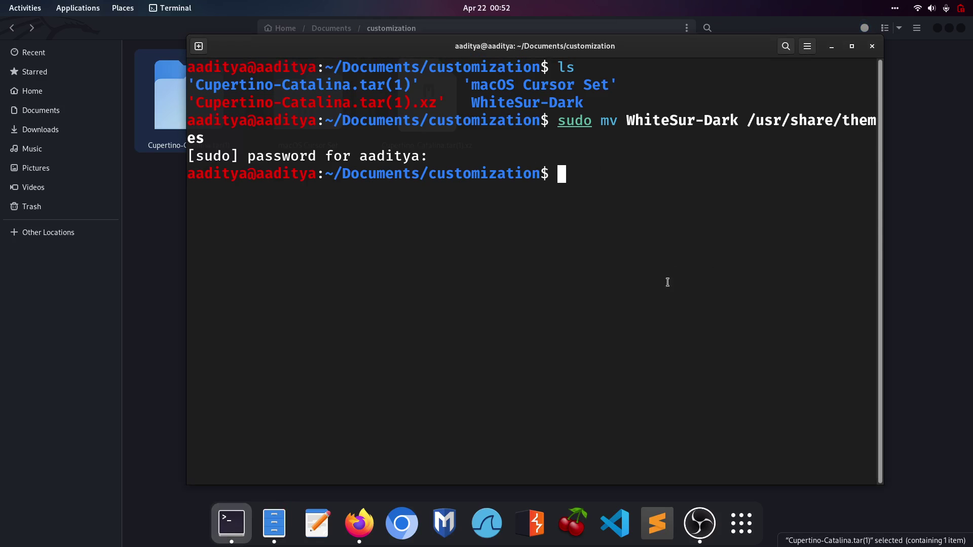
key("alt+Tab")
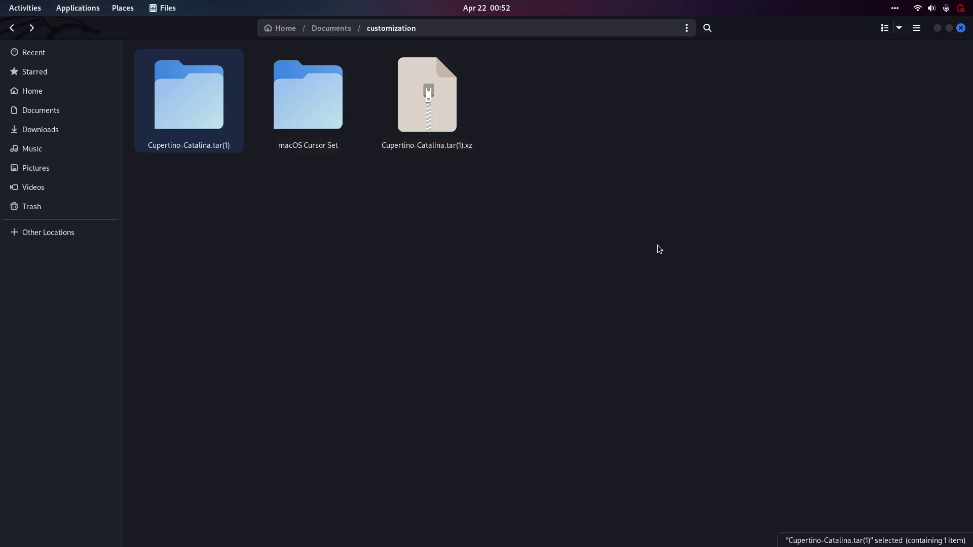
left_click(688, 276)
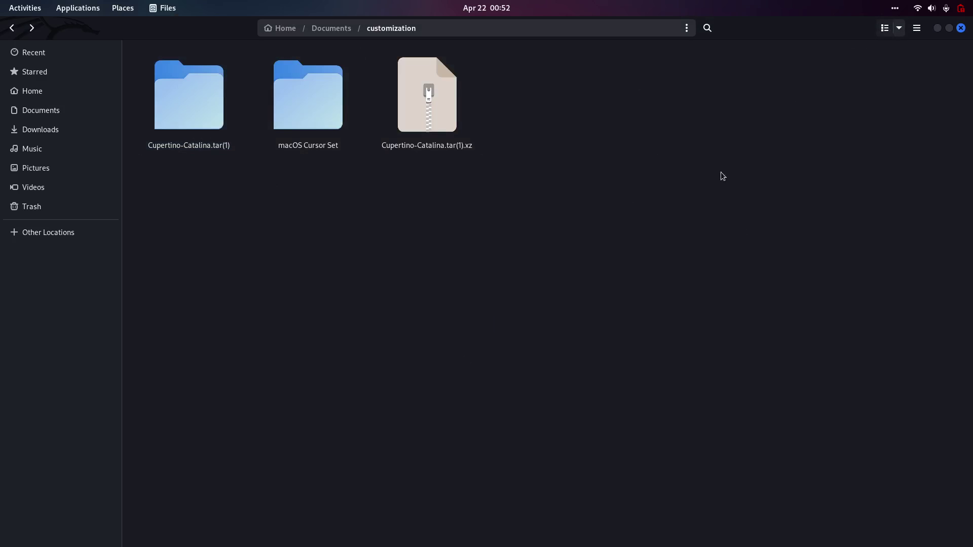
double_click(194, 105)
left_click(193, 119)
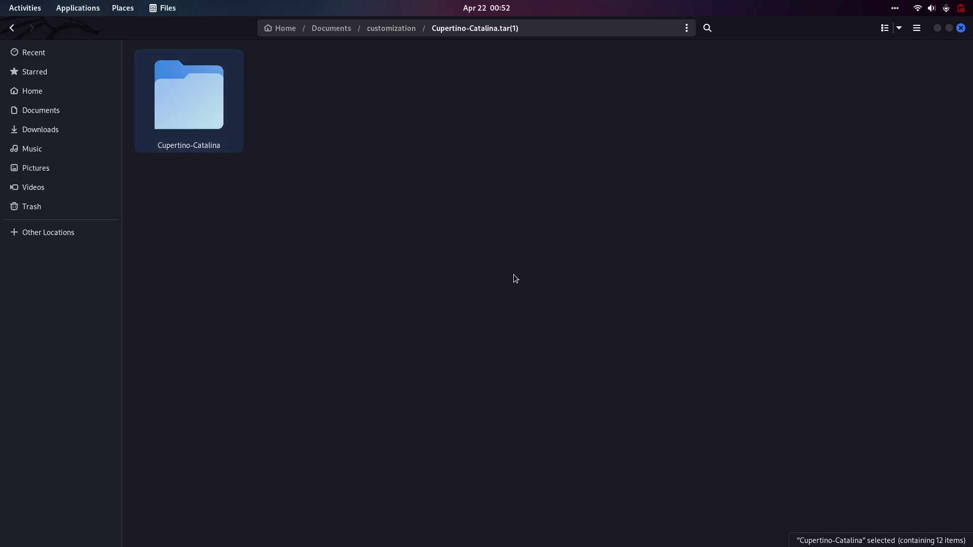
left_click(12, 28)
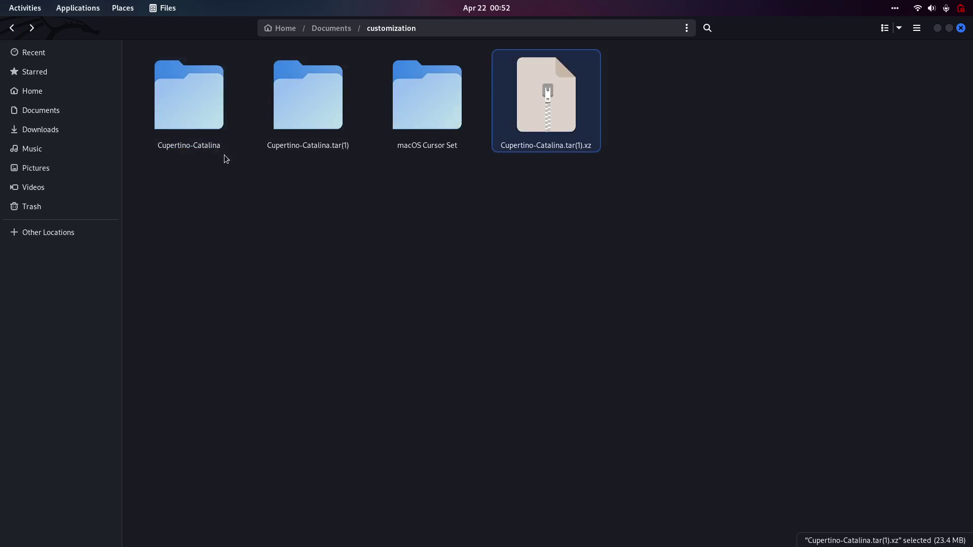
Permanently delete the emptied Cupertino-Catalina.tar(1) folder and the Cupertino-Catalina.tar(1).xz archive.
left_click(306, 126)
key("shift+Delete")
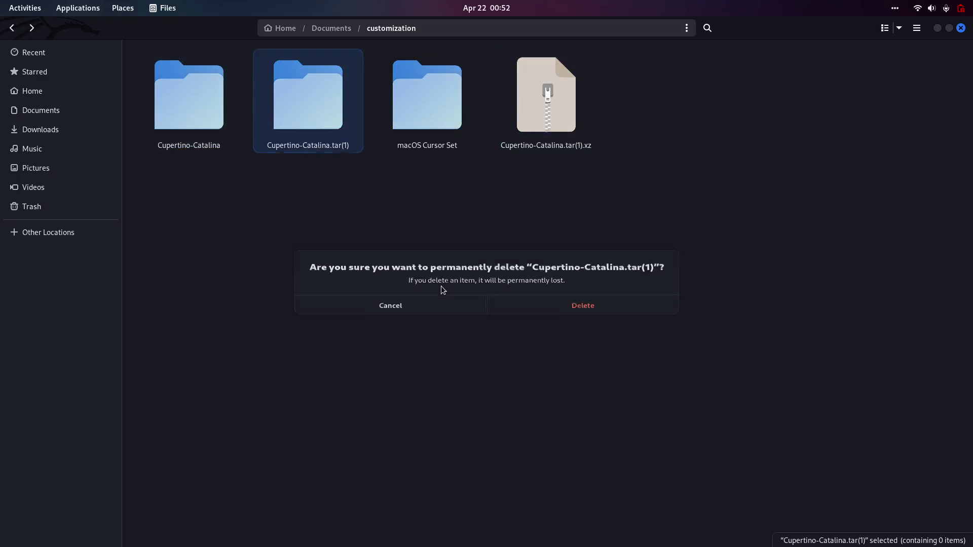
key("Return")
left_click(443, 290)
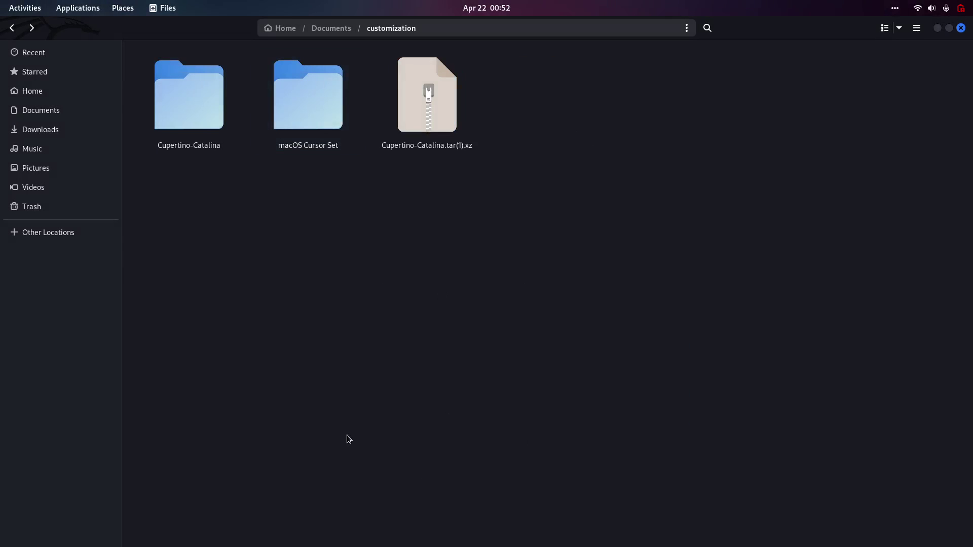
left_click_drag(177, 173, 309, 213)
key("End")
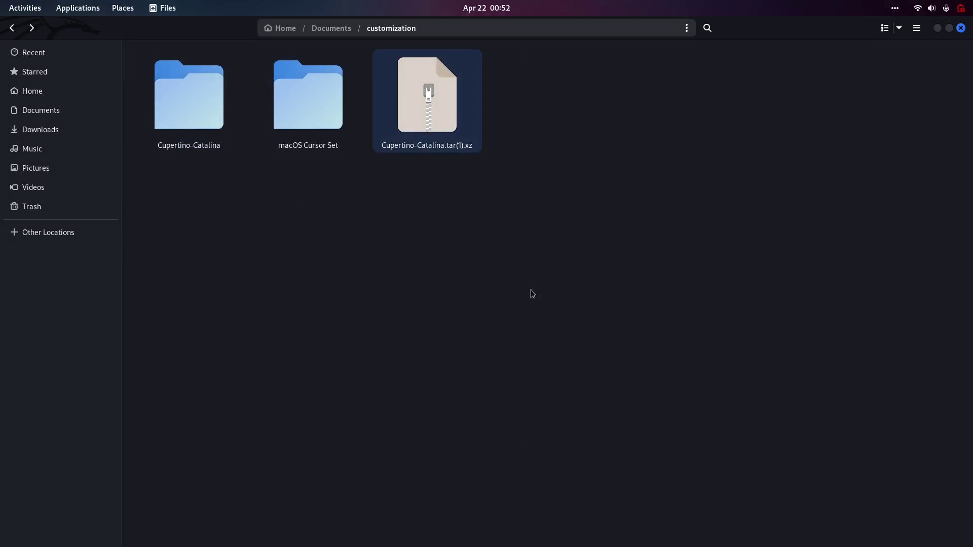
key("shift+Delete")
key("Return")
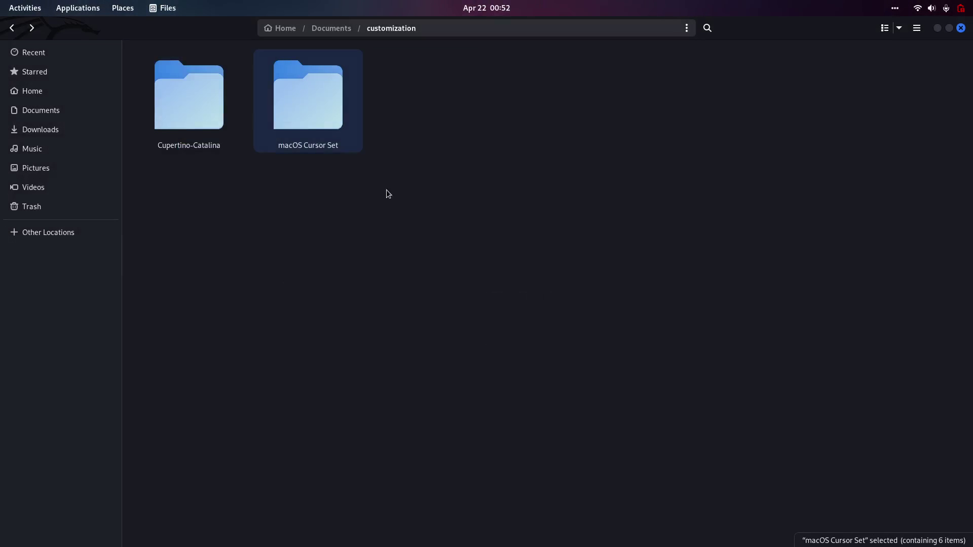
Switch to the terminal and list the customization folder's contents with ls.
left_click(174, 125)
left_click(500, 284)
left_click(211, 92)
key("alt+Tab")
type("ls")
key("Return")
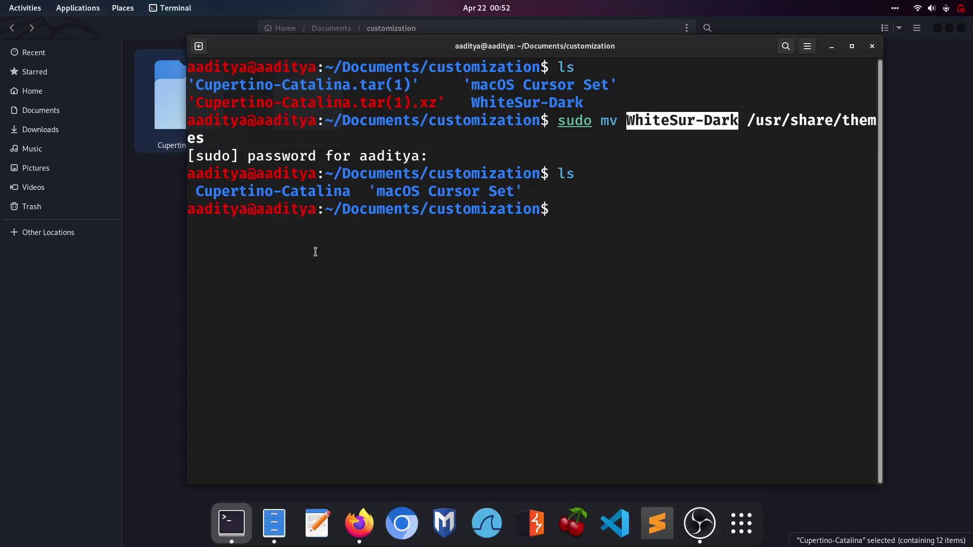
Move the Cupertino-Catalina folder to /usr/share/icons with sudo mv.
double_click(303, 196)
right_click(301, 196)
left_click(320, 205)
left_click(522, 282)
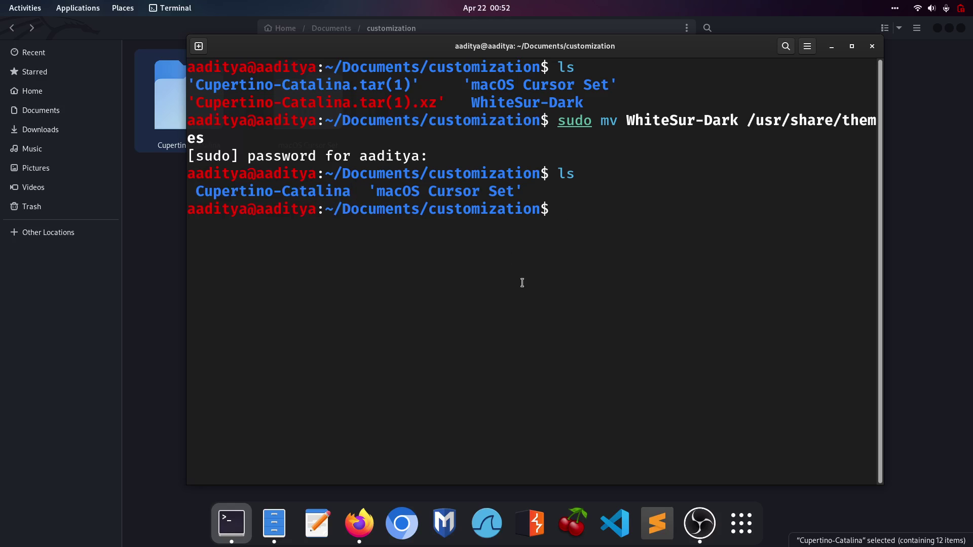
type("sudo mv")
key("ctrl+shift+v")
type("/usr")
key("BackSpace")
key("BackSpace")
key("BackSpace")
type("usr/share/icons")
key("Return")
key("Return")
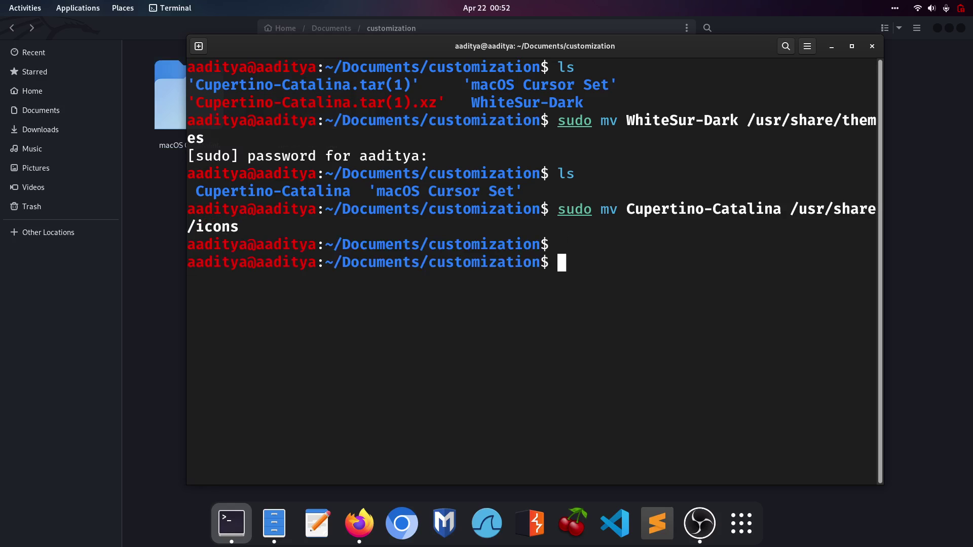
Check what is left in the customization folder in the file manager and with ls in the terminal.
key("ctrl+d")
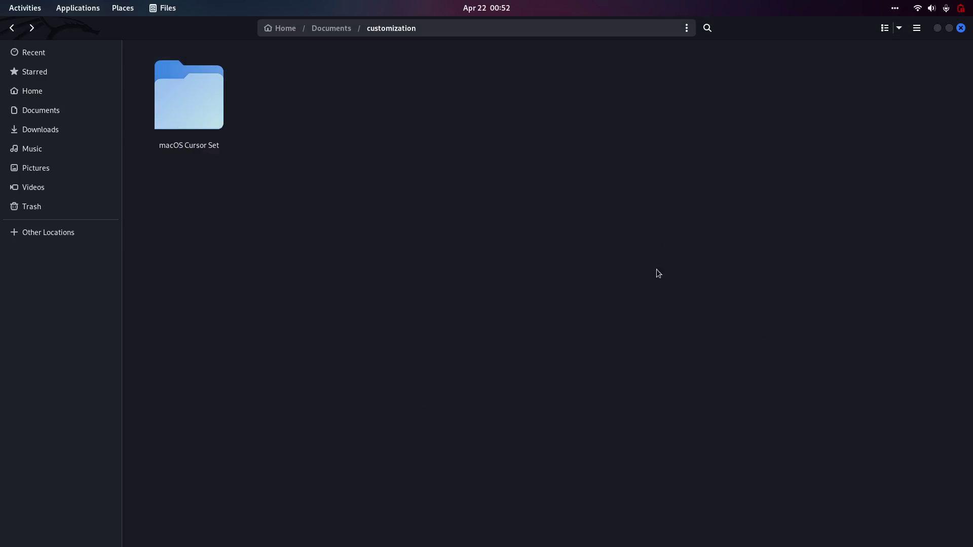
left_click(193, 109)
left_click_drag(530, 144, 571, 226)
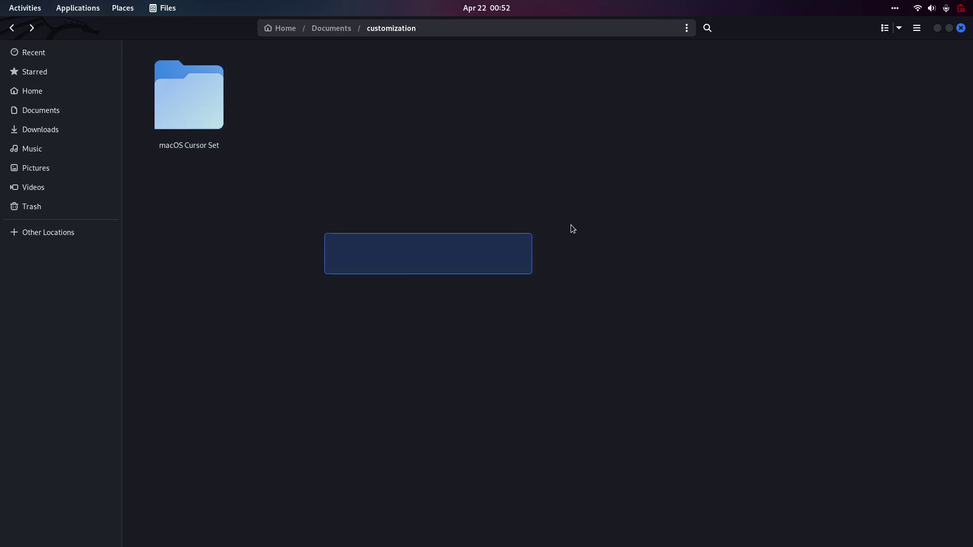
key("alt+Tab")
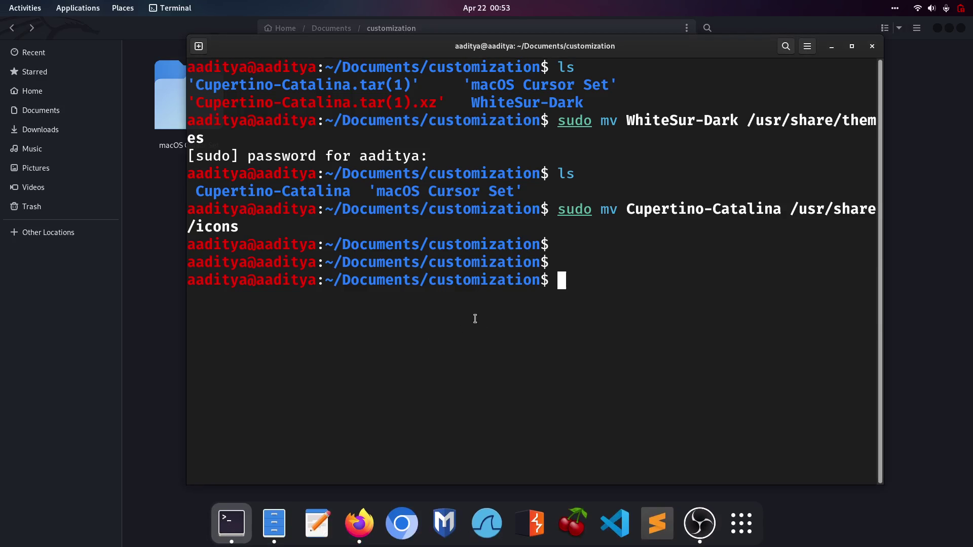
type("ls")
key("Return")
Move the 'macOS Cursor Set' folder to /usr/share/cursors by reusing the sudo mv command with the copied folder name.
left_click_drag(188, 298, 340, 298)
right_click(338, 298)
left_click(360, 306)
left_click(558, 394)
key("Up")
key("ctrl+Left")
key("ctrl+Left")
key("ctrl+Left")
key("ctrl+Left")
key("ctrl+Left")
key("ctrl+Left")
key("Right")
key("Right")
key("Right")
key("ctrl+k")
key("ctrl+shift+v")
type("/")
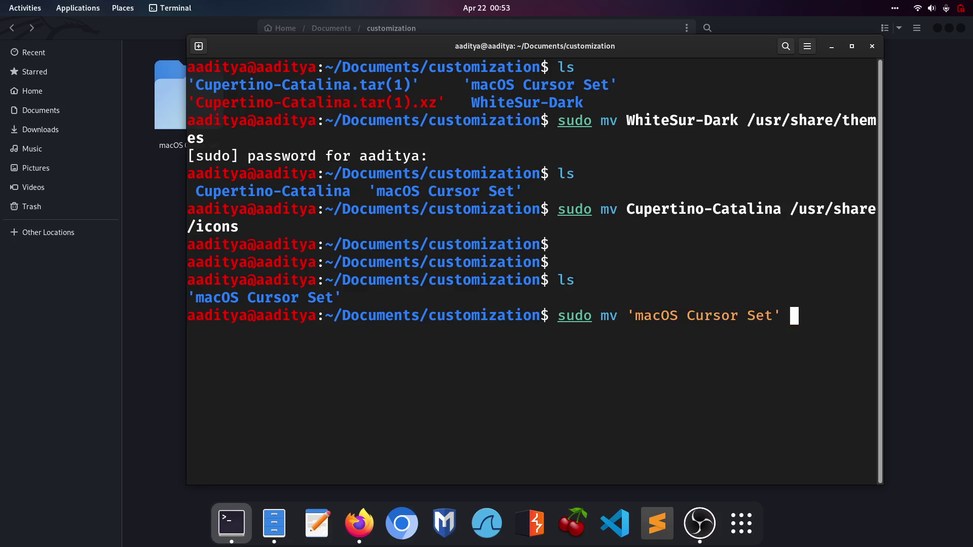
type("usr/share")
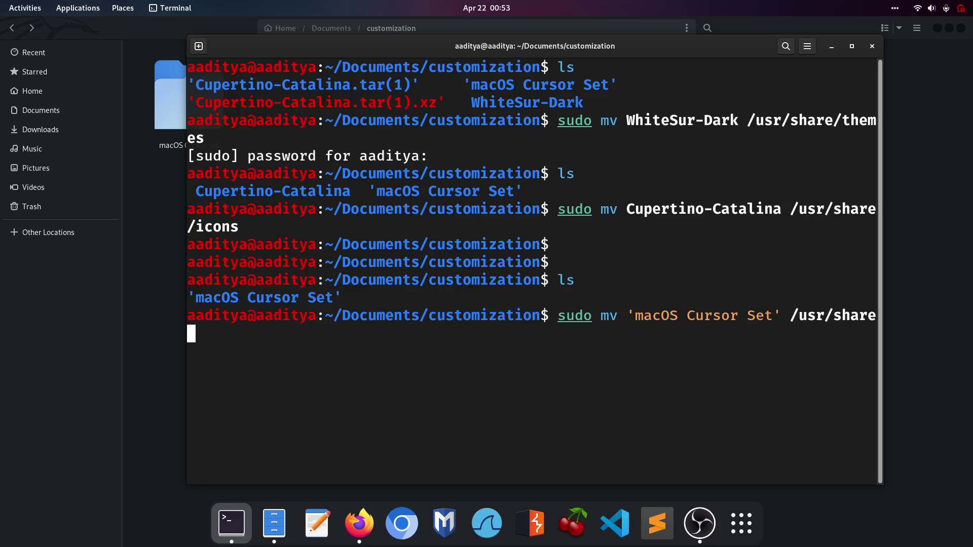
type("/cursors")
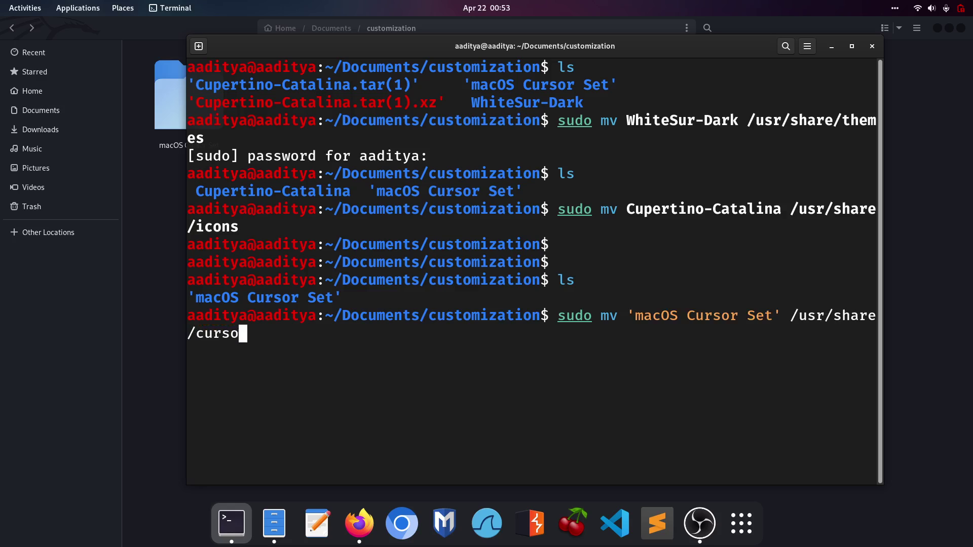
key("Return")
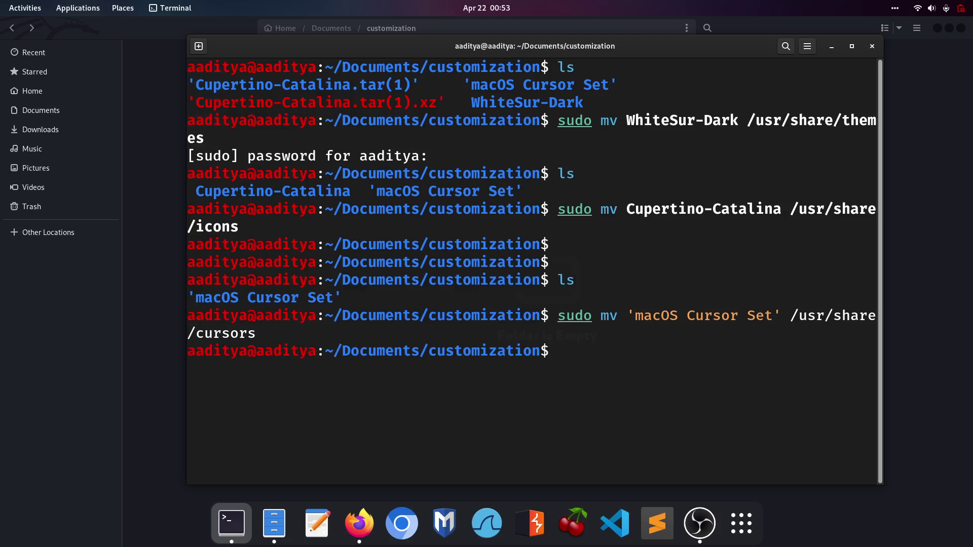
Close the terminal with exit and close the file manager window.
key("Return")
type("exit")
key("Return")
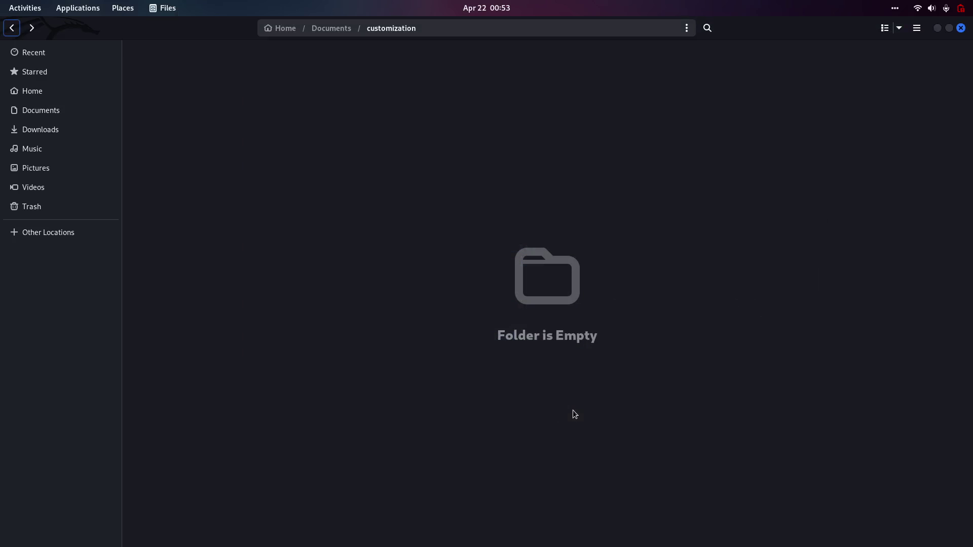
left_click(950, 28)
left_click_drag(279, 64, 735, 178)
left_click_drag(825, 169, 692, 131)
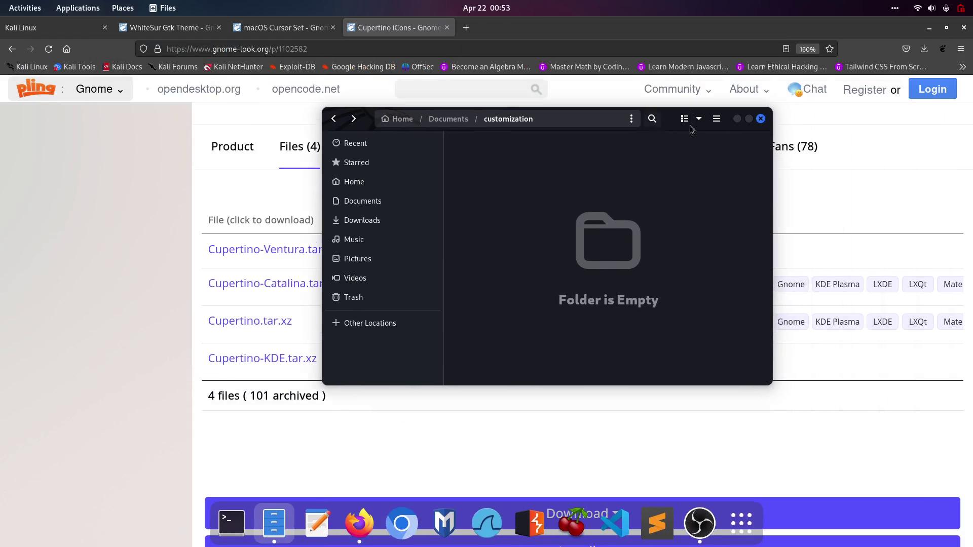
left_click(760, 119)
Clear the browser window off the desktop without quitting the browser.
double_click(817, 28)
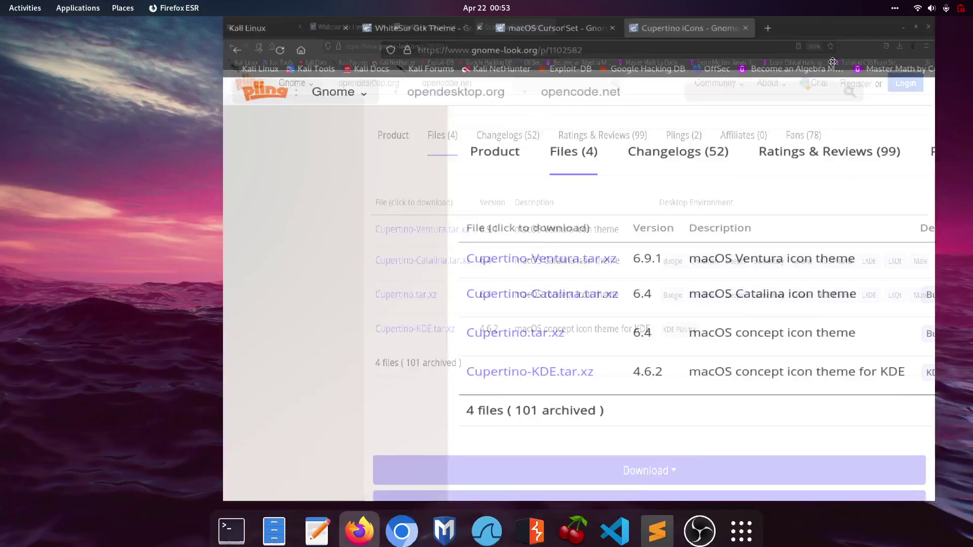
mouse_move(755, 39)
left_mouse_down()
mouse_move(791, 41)
mouse_move(565, 43)
mouse_move(723, 65)
mouse_move(612, 83)
mouse_move(763, 37)
left_mouse_up()
left_click(762, 36)
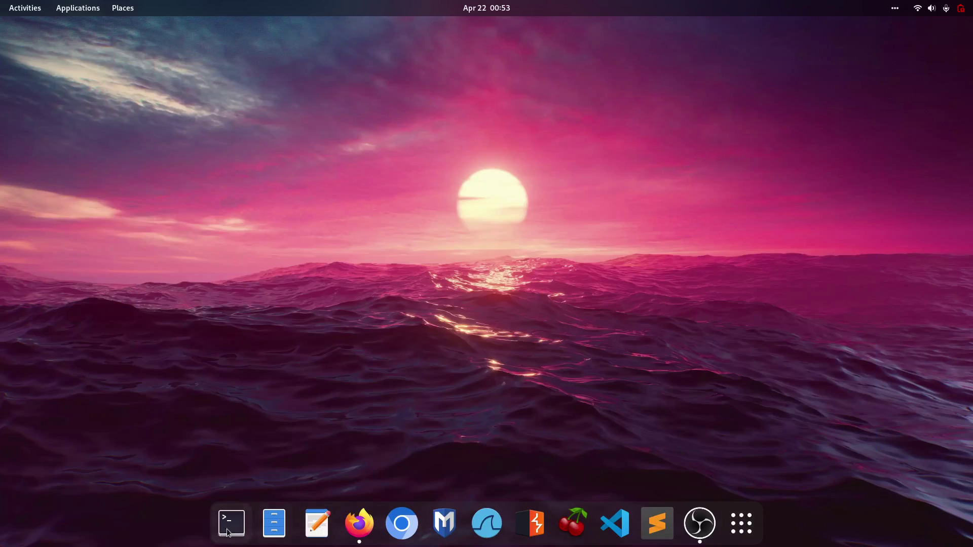
Open Tweaks and check which cursor themes its Appearance settings offer.
left_click(747, 529)
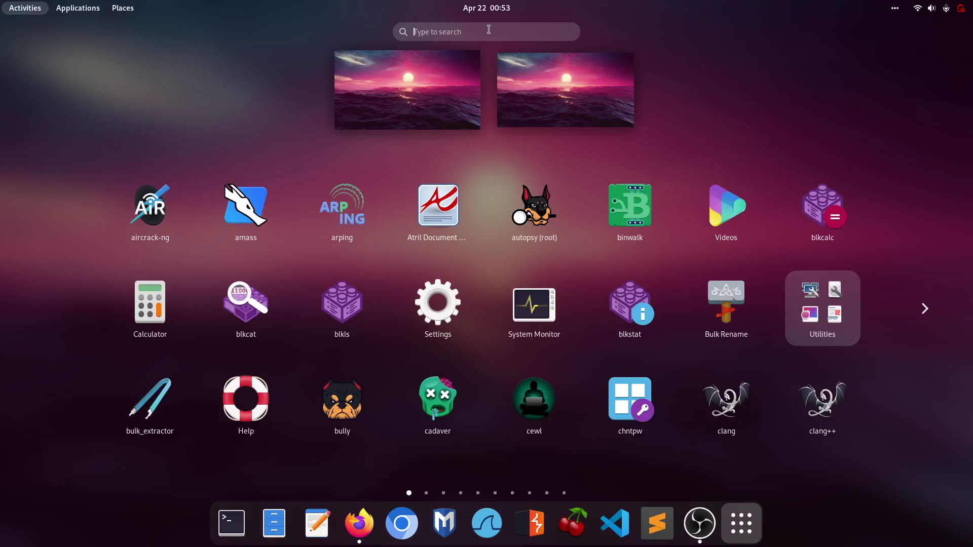
type("tweaks")
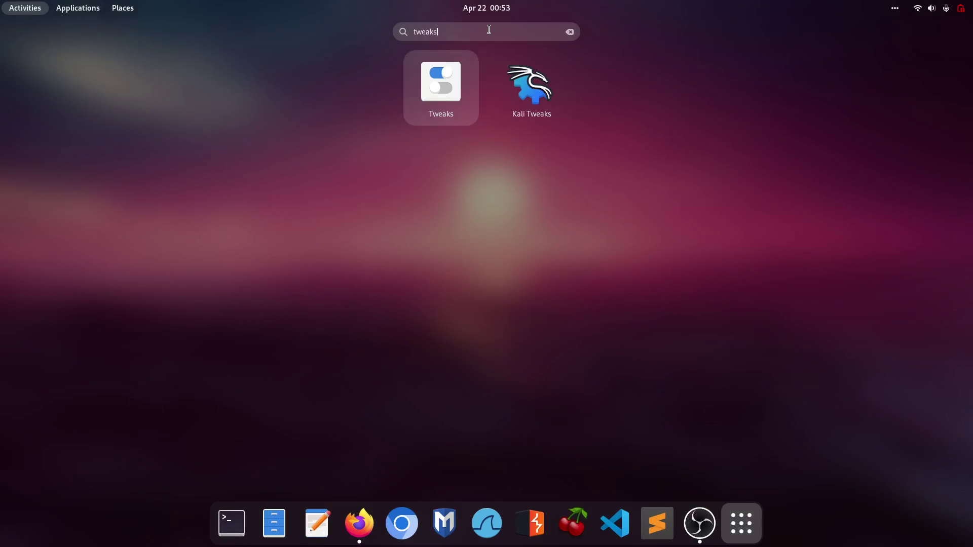
left_click(450, 97)
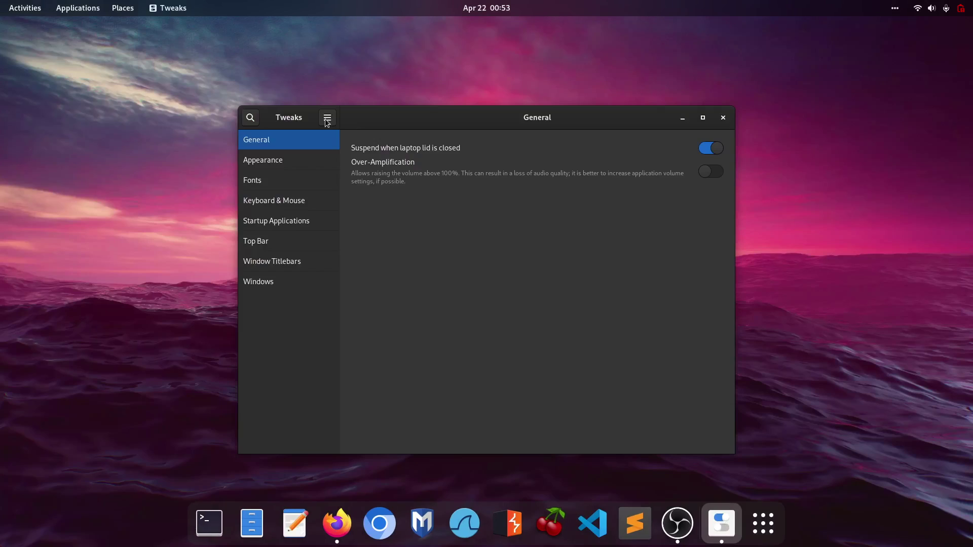
left_click(263, 165)
left_click(466, 170)
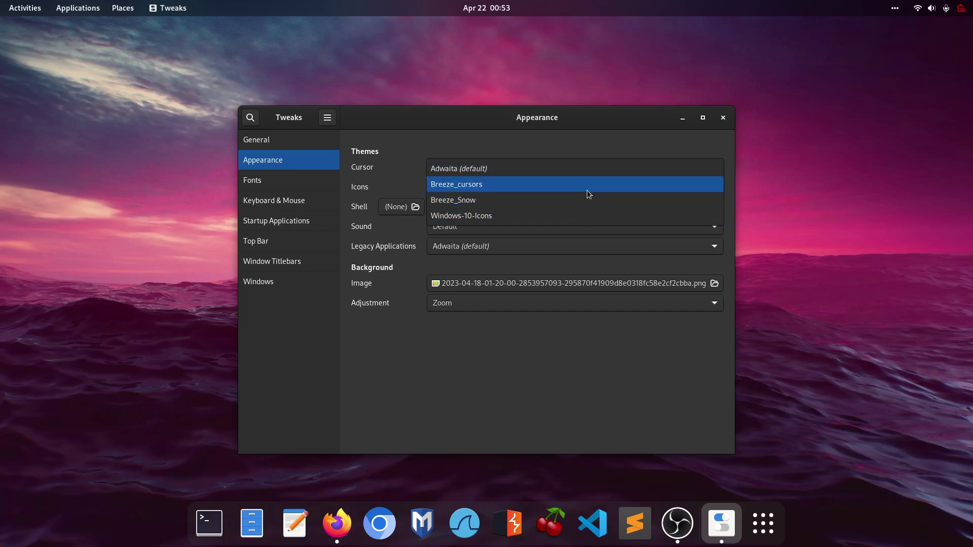
left_click(369, 172)
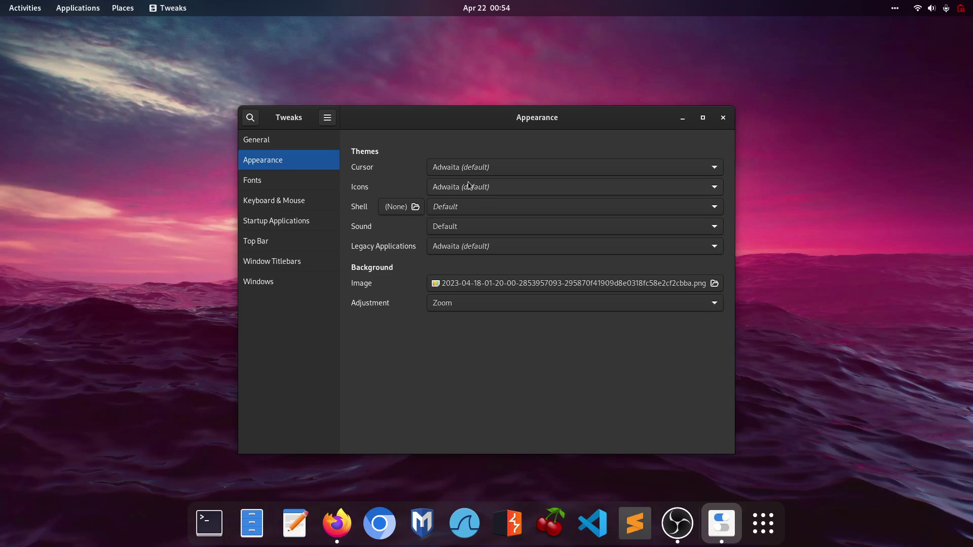
Apply the Cupertino-Catalina icon theme, look through the available icon themes again, and minimize Tweaks.
left_click(448, 183)
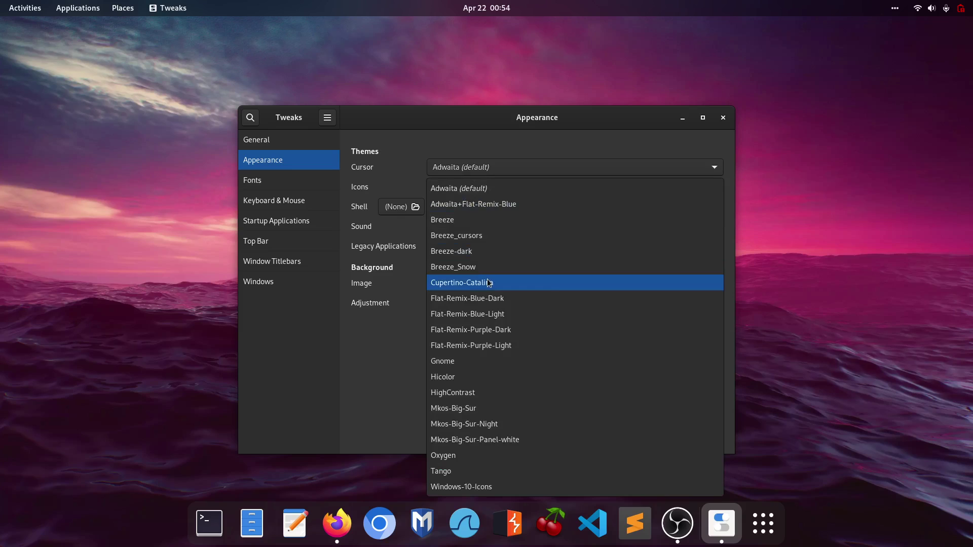
left_click(504, 282)
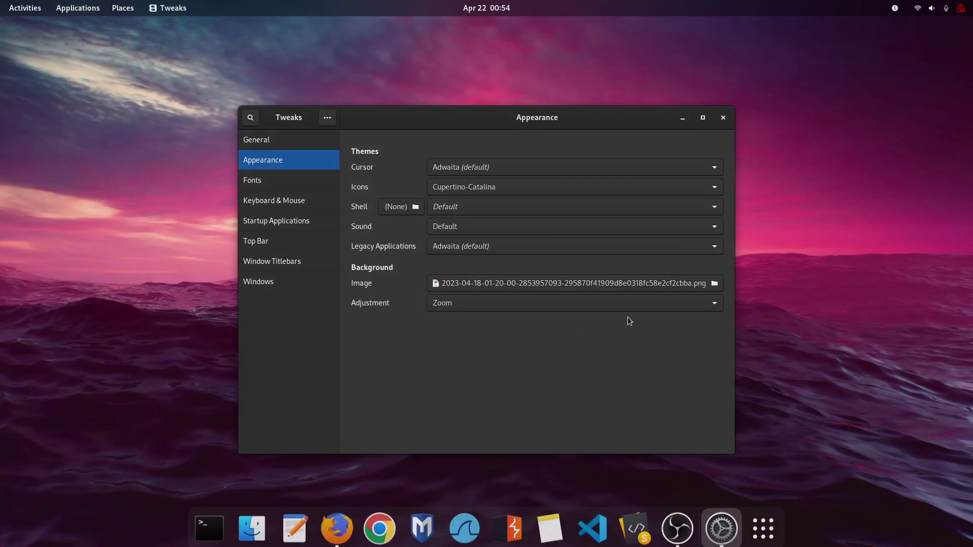
left_click_drag(570, 109, 597, 84)
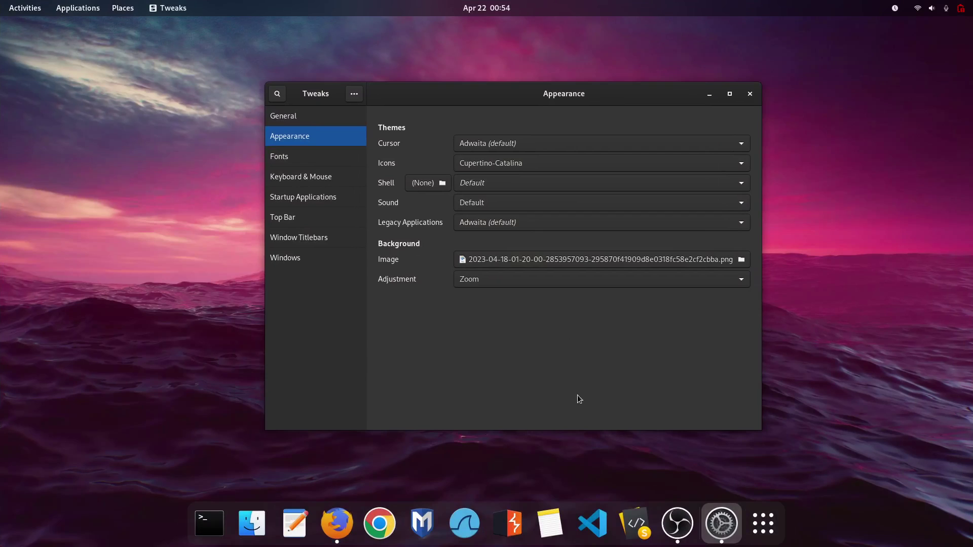
left_click(516, 169)
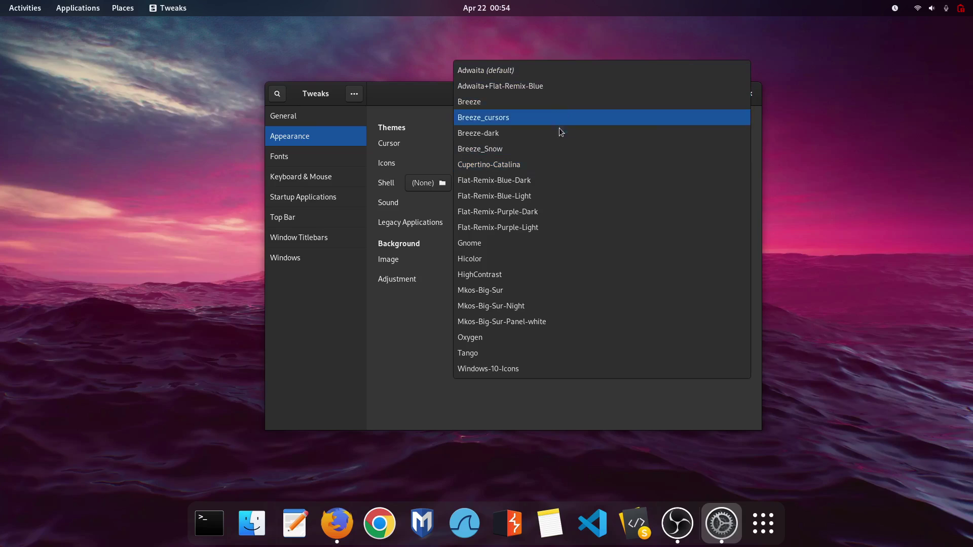
left_click(568, 398)
left_click(710, 94)
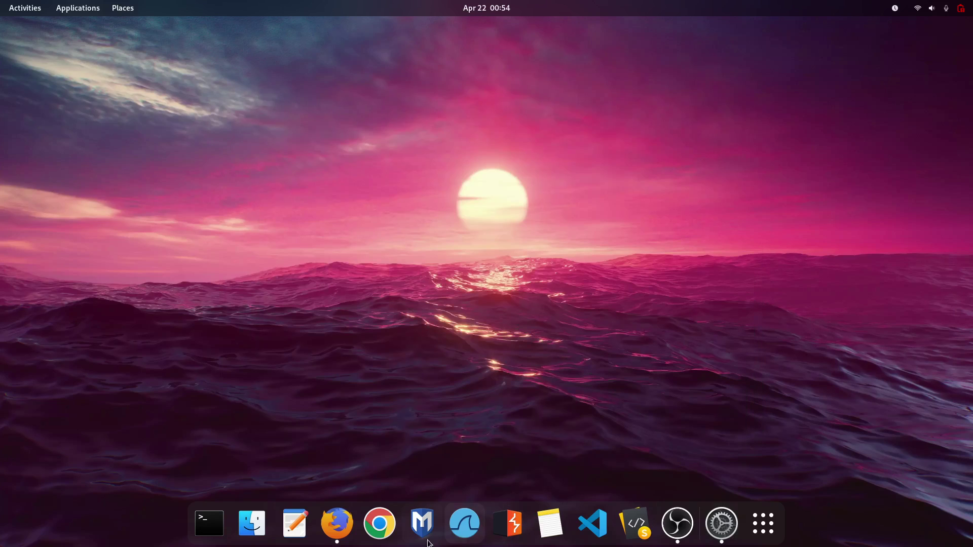
Open the icons folder as root from a terminal with sudo open /usr/share/icons, supplying the sudo password.
left_click(221, 538)
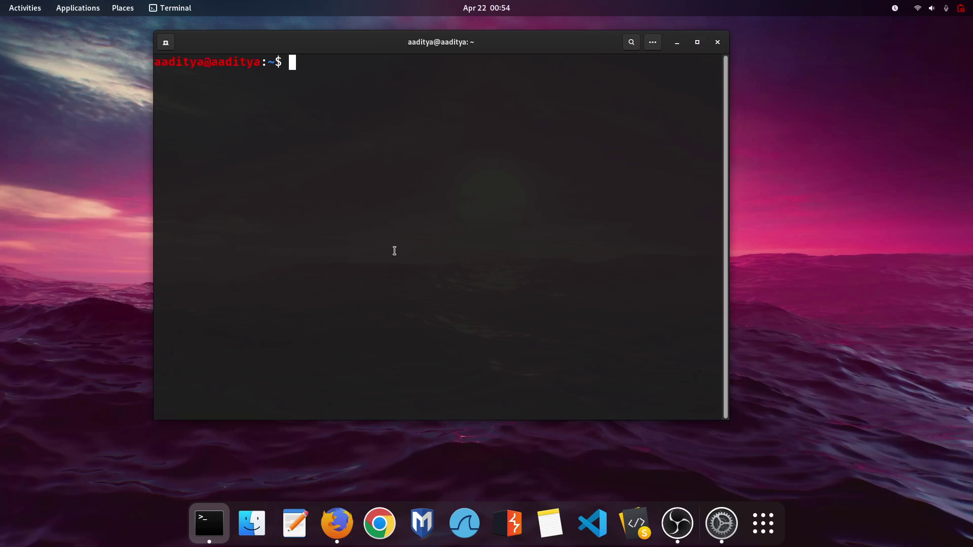
type("sudo open ")
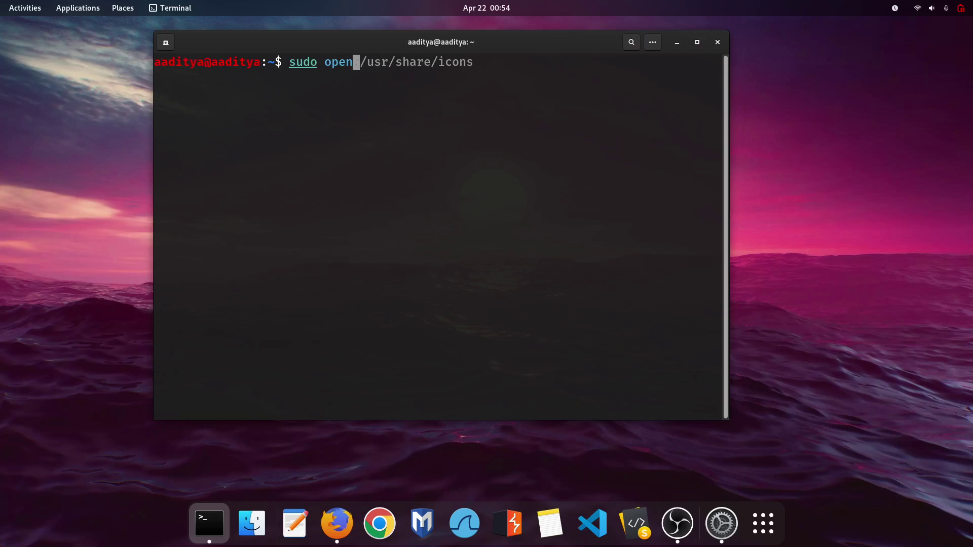
type("/usr/share/")
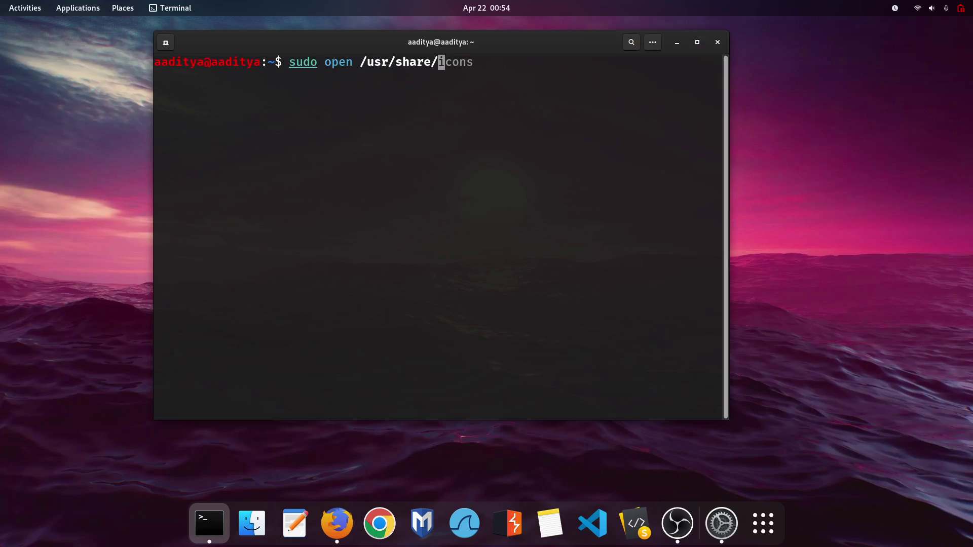
type("icons")
key("Return")
key("Return")
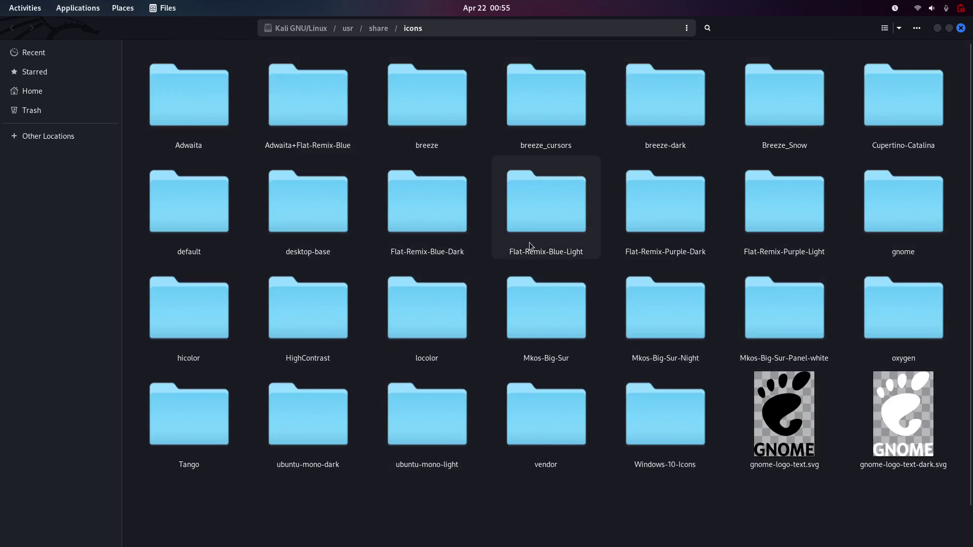
Permanently delete the Cupertino-Catalina folder from /usr/share/icons.
scroll(971, 242, "down", 2)
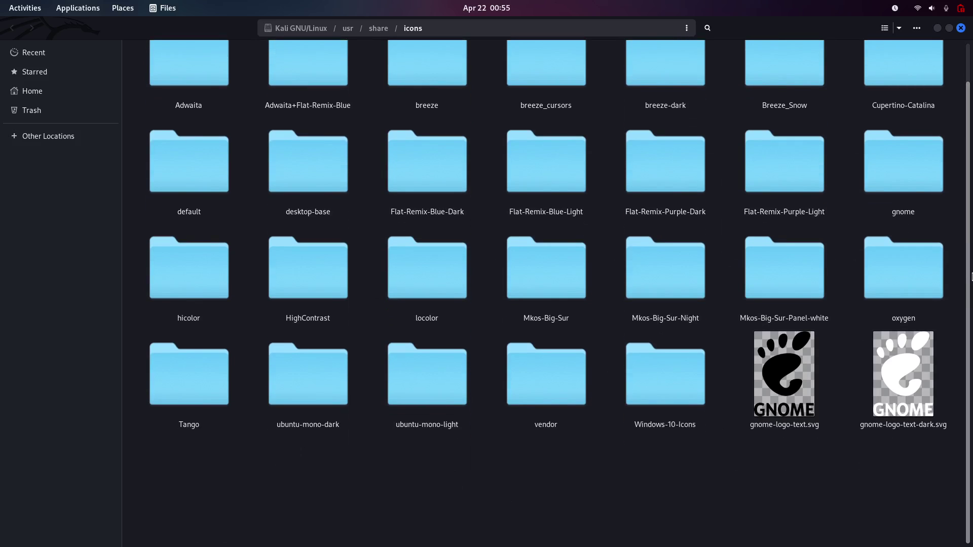
scroll(416, 523, "up", 2)
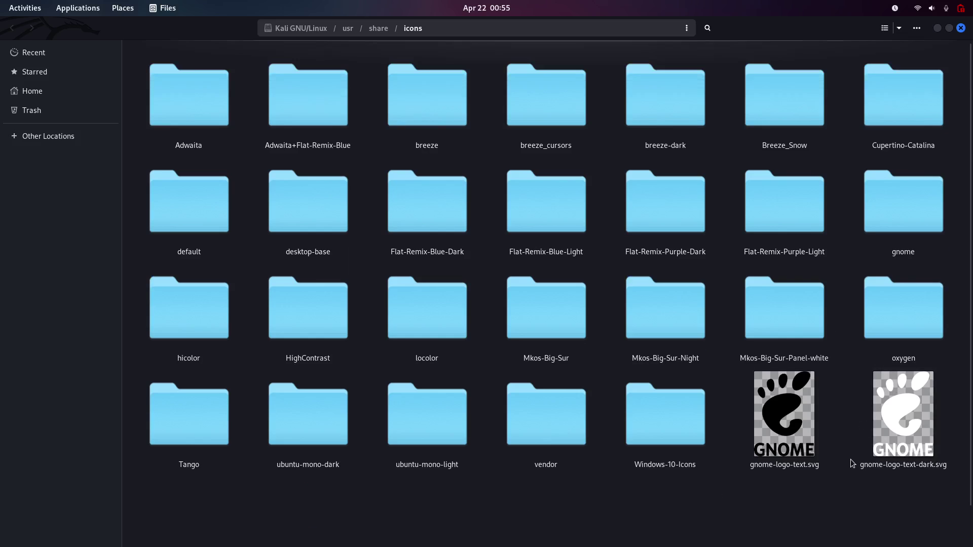
left_click(906, 123)
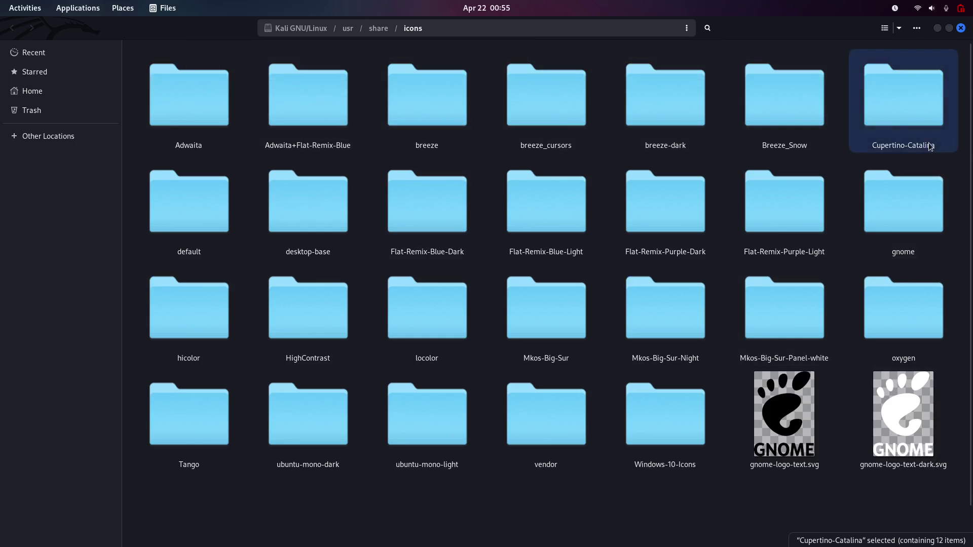
key("shift+Delete")
key("Escape")
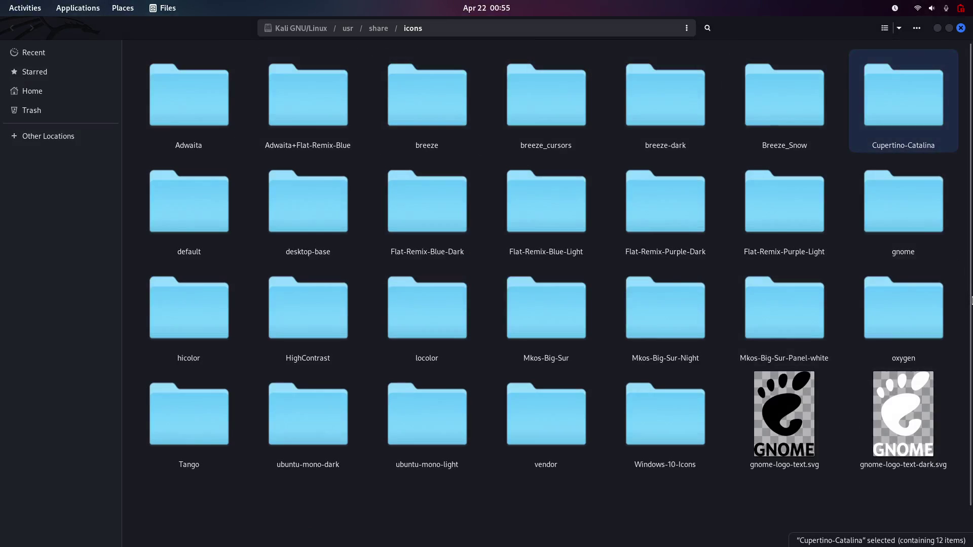
Return to Tweaks, set the icon theme to Adwaita (default), and minimize Tweaks.
key("alt+Tab")
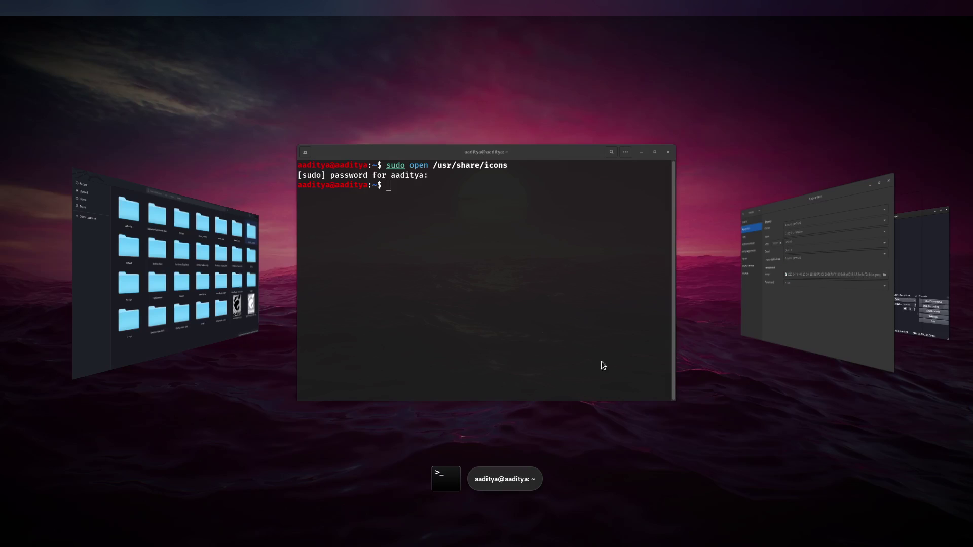
key("alt+Tab")
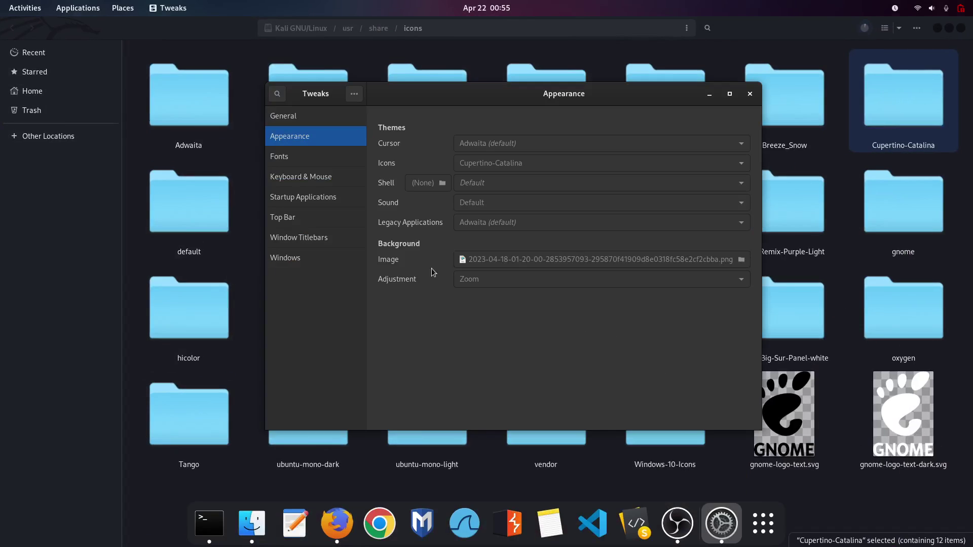
left_click(504, 172)
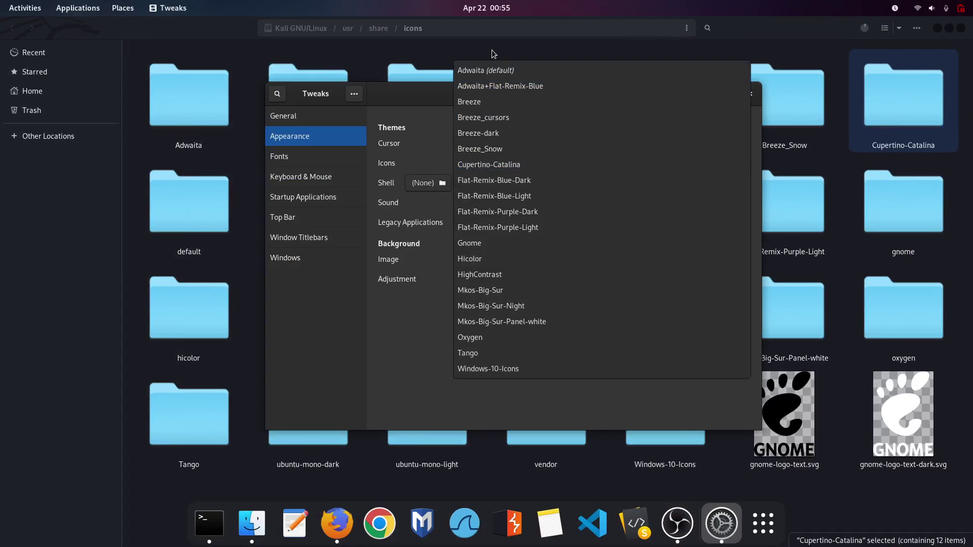
left_click(499, 66)
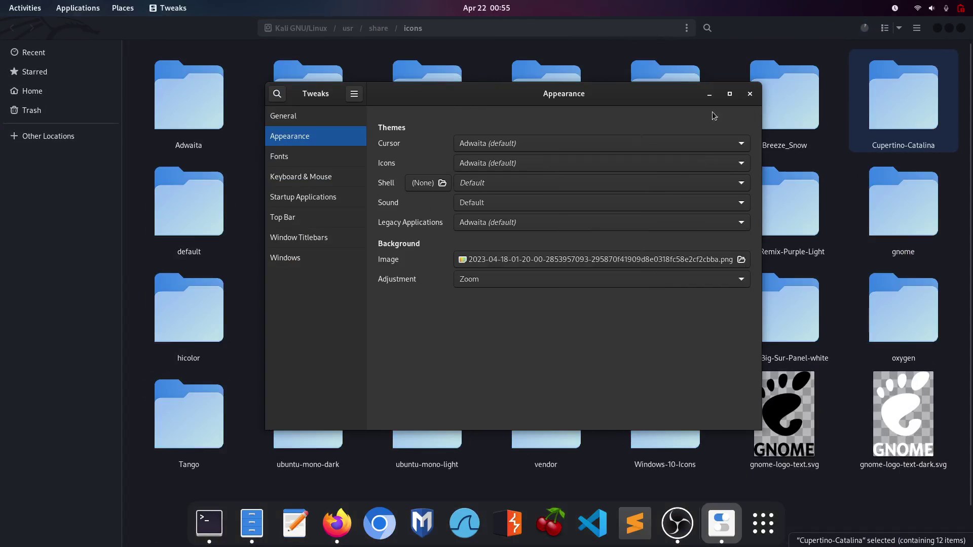
left_click(710, 95)
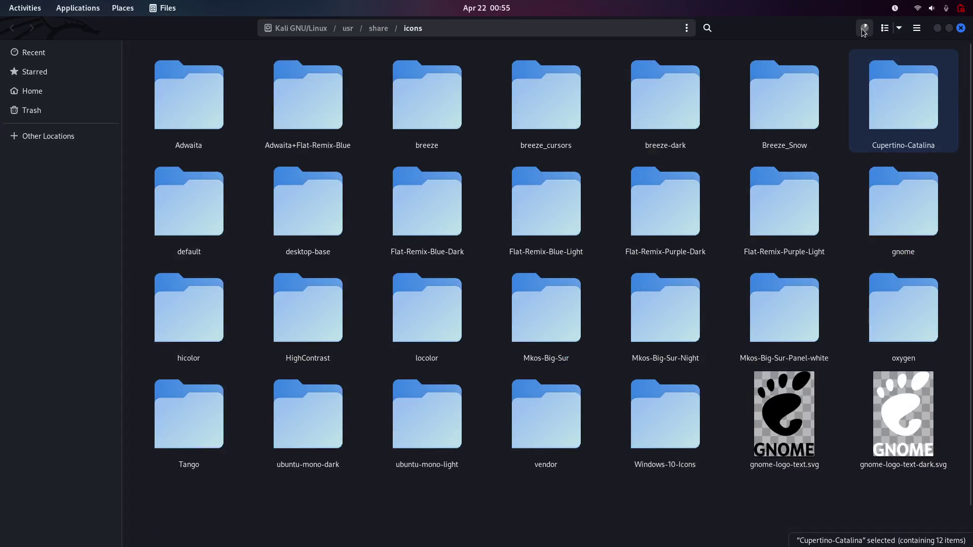
Switch to Firefox and download Cupertino-Ventura.tar.xz from the file list of the Cupertino iCons page.
mouse_move(254, 544)
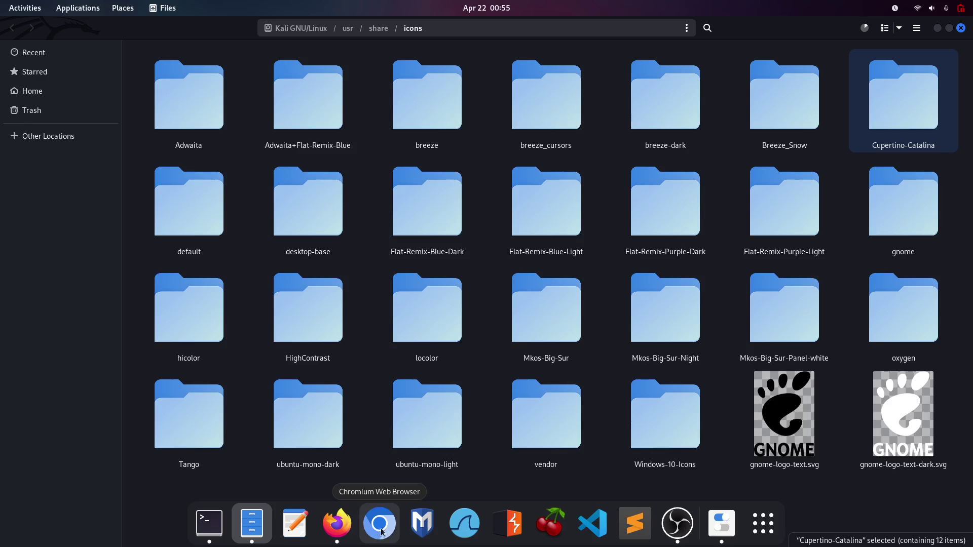
left_click(337, 527)
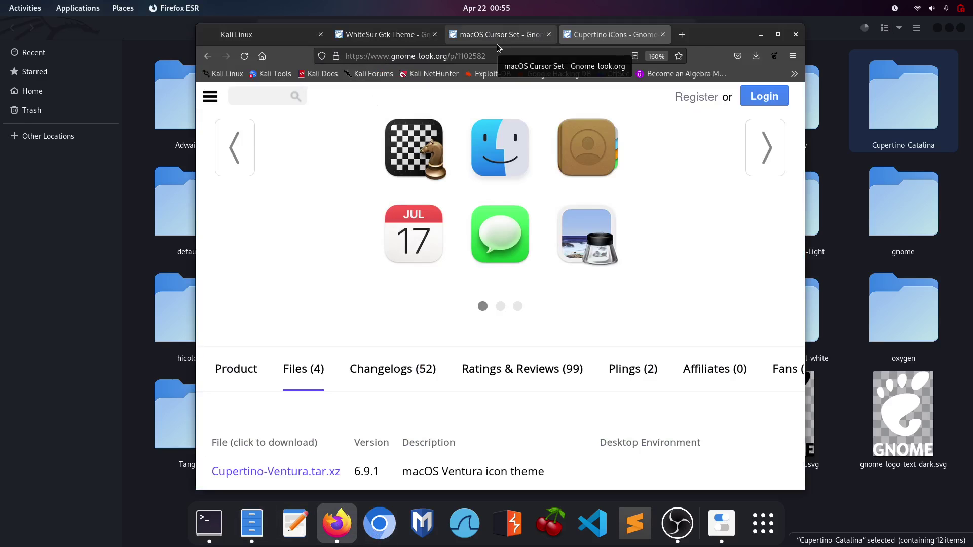
scroll(280, 197, "down", 5)
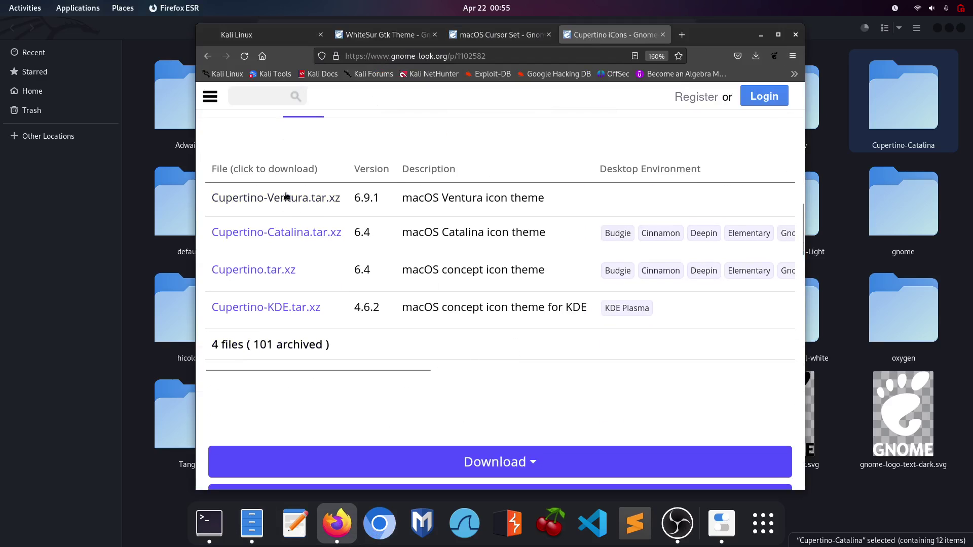
scroll(286, 196, "right", 5)
left_click(686, 207)
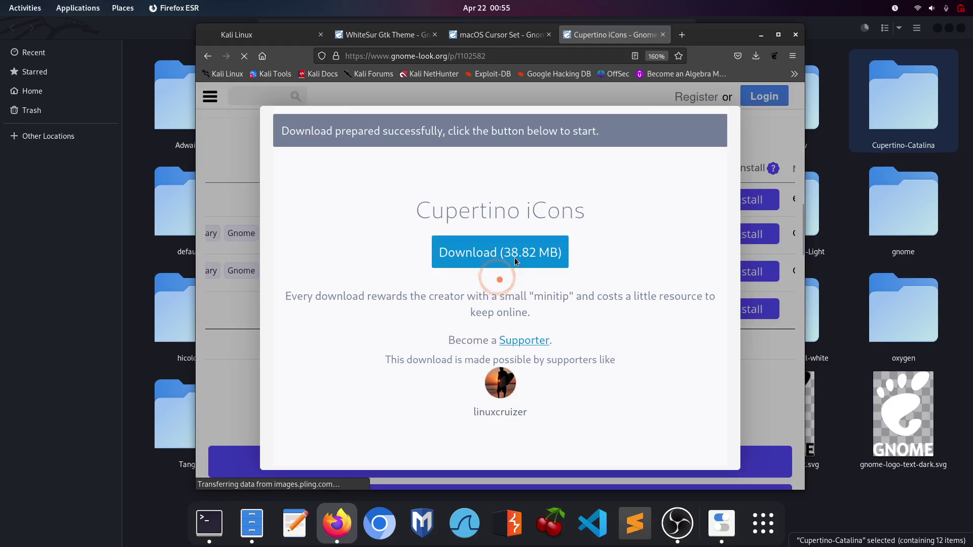
left_click(515, 259)
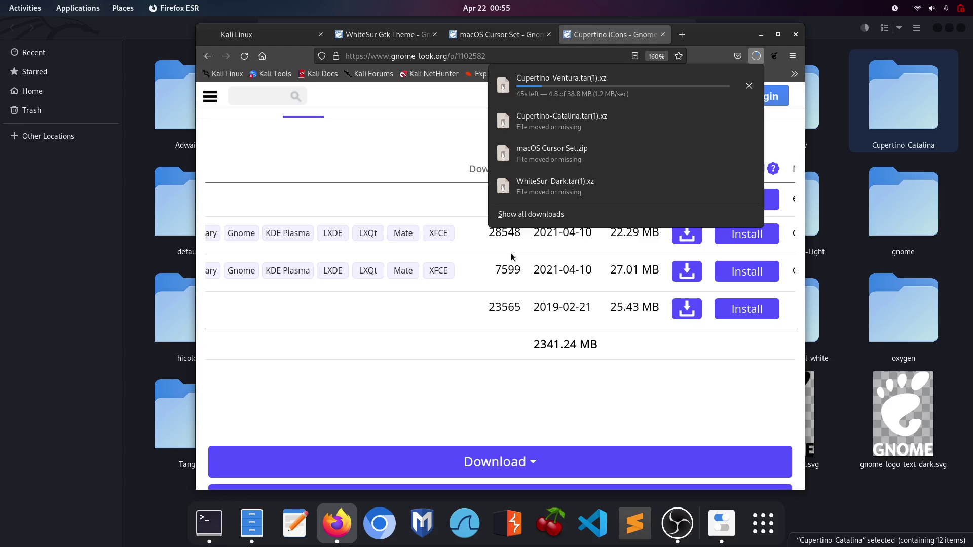
left_click(512, 257)
scroll(263, 256, "left", 5)
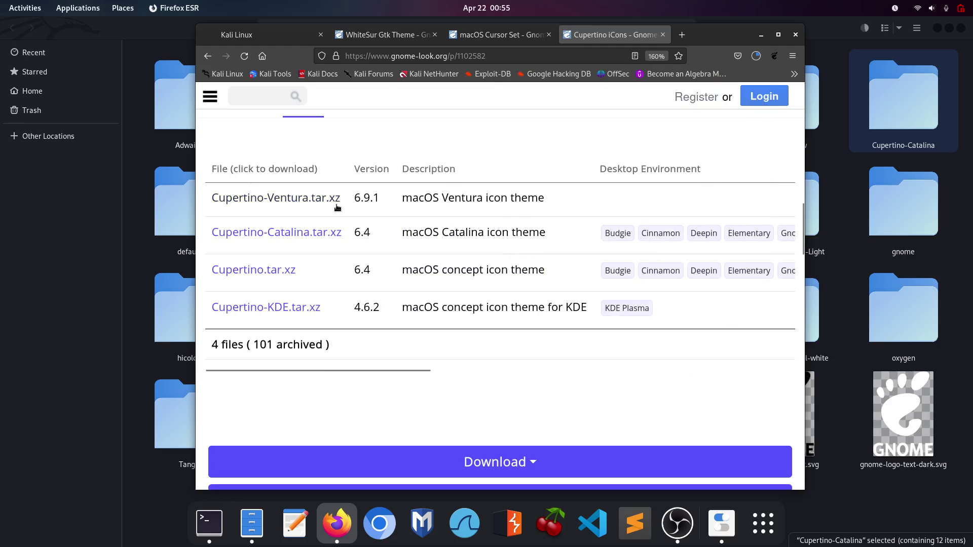
Check the progress of the Cupertino-Ventura download in the browser and of the Cupertino-Catalina deletion in the file manager.
left_click(756, 56)
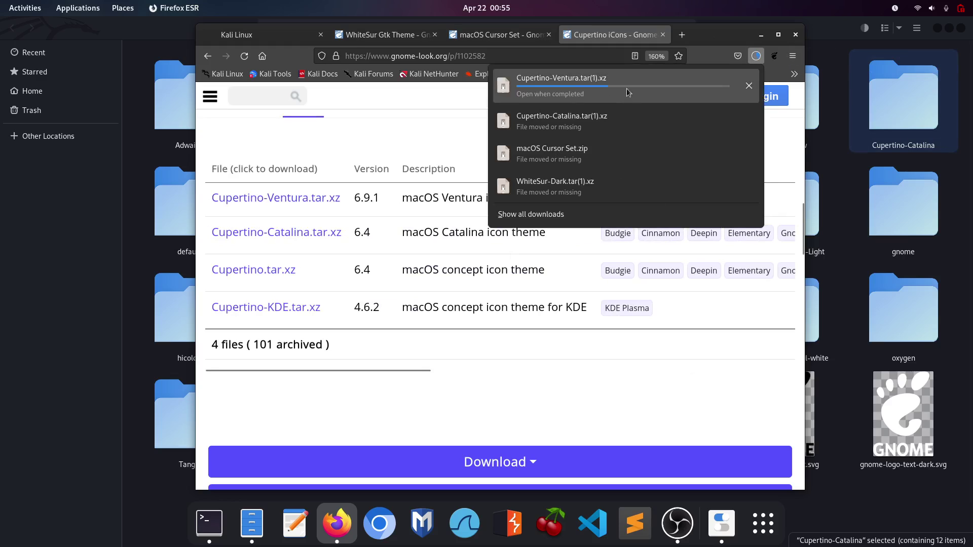
left_click(761, 34)
left_click(761, 34)
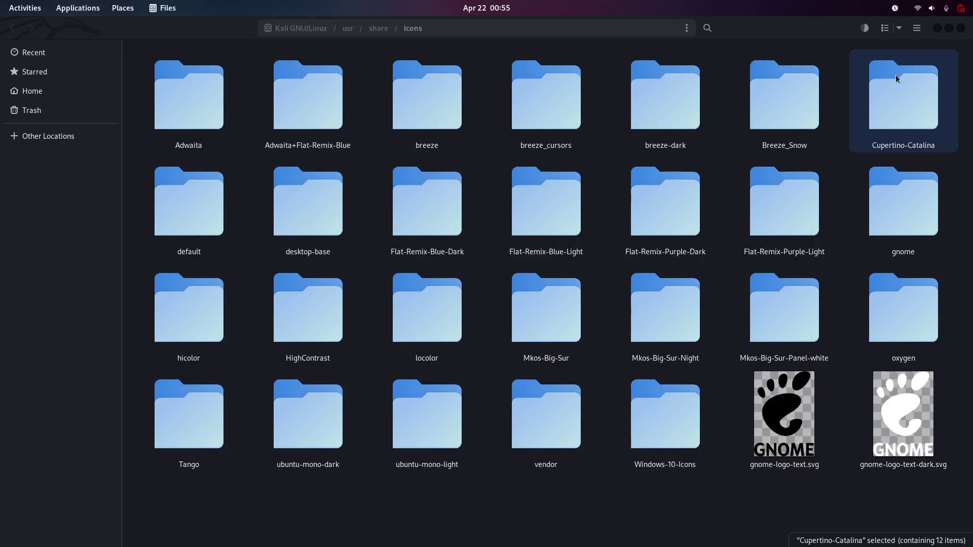
left_click(864, 30)
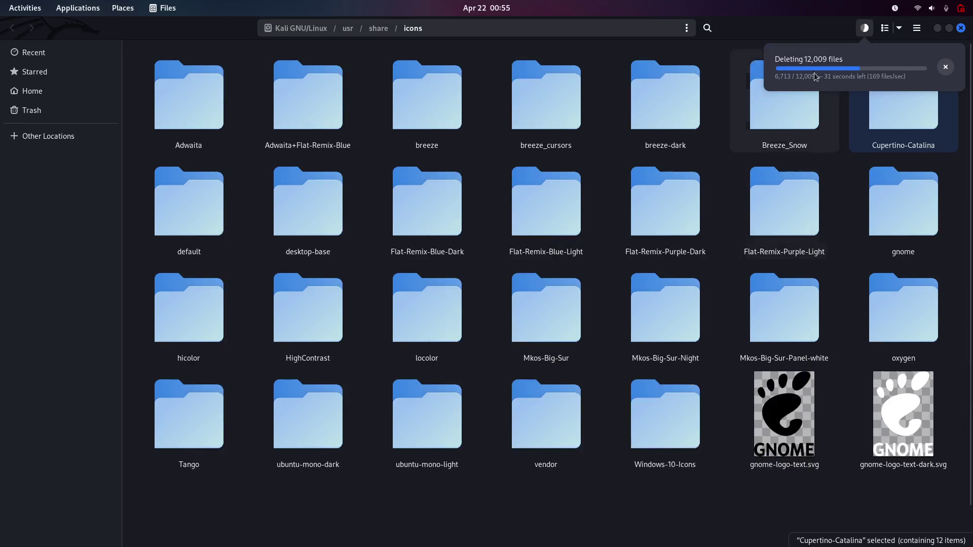
key("alt+Tab")
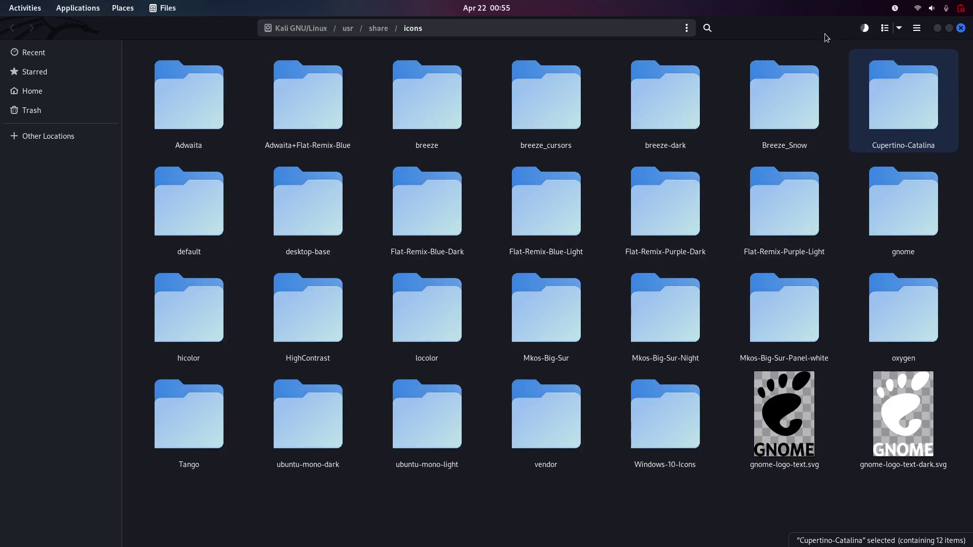
left_click_drag(702, 39, 724, 34)
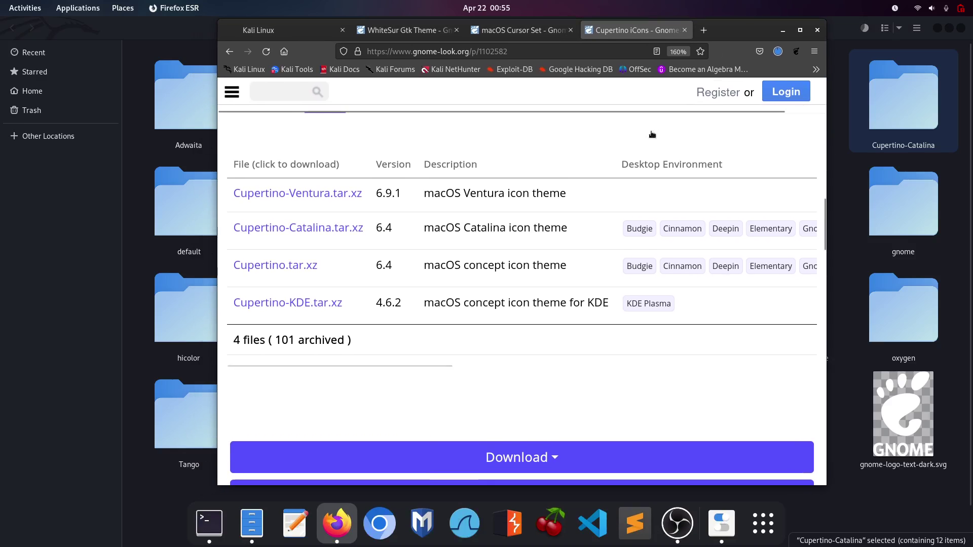
left_click(778, 52)
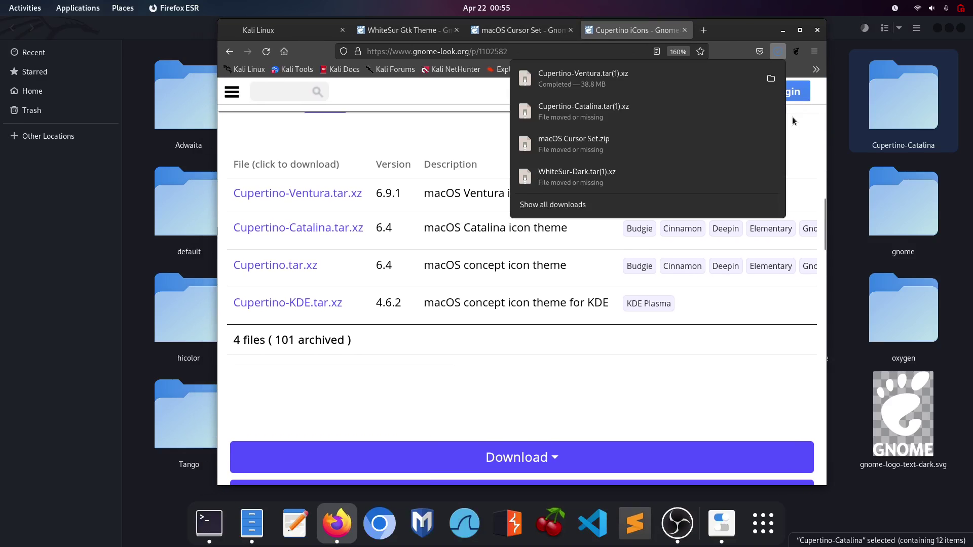
Open the downloaded file's folder, close the duplicate Downloads window, and move Cupertino-Ventura.tar(1).xz into Documents/customization.
left_click(773, 80)
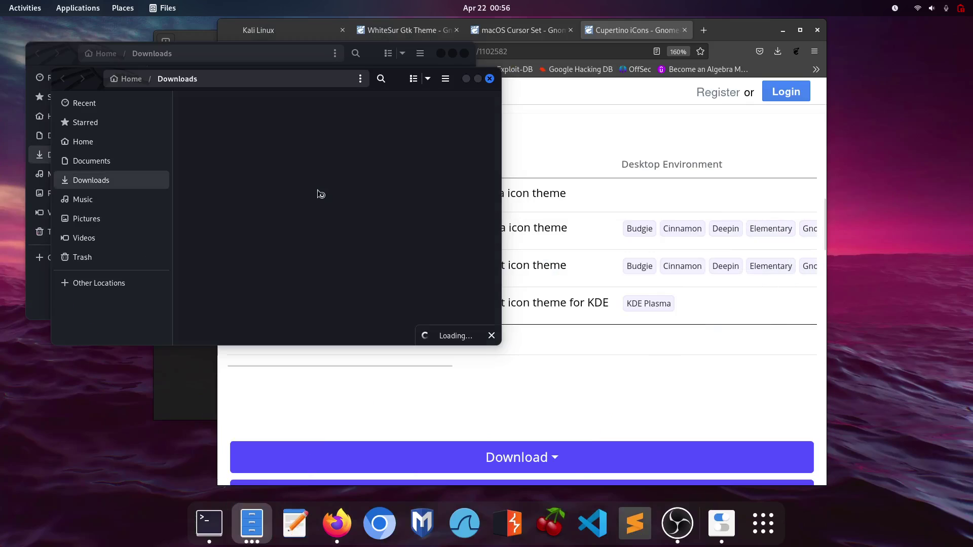
left_click_drag(284, 79, 679, 139)
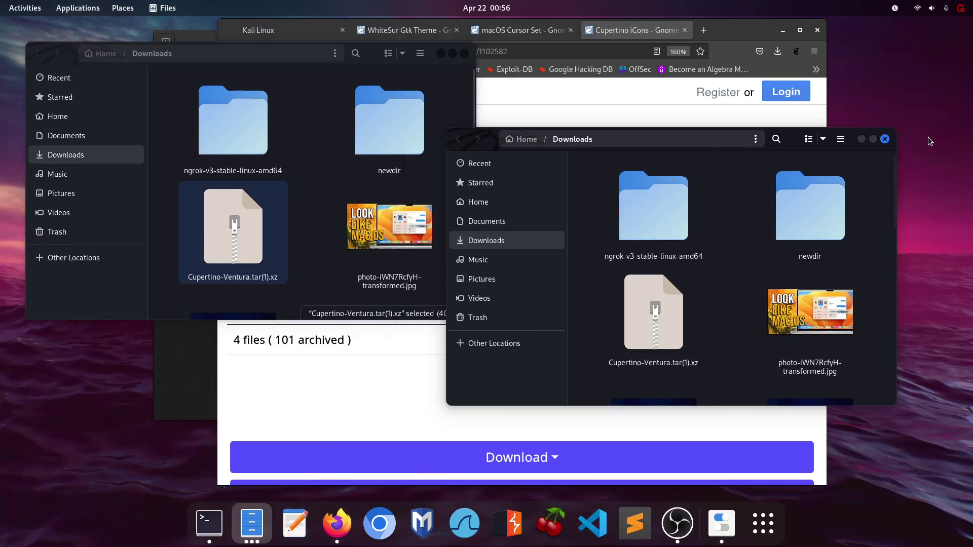
left_click(885, 139)
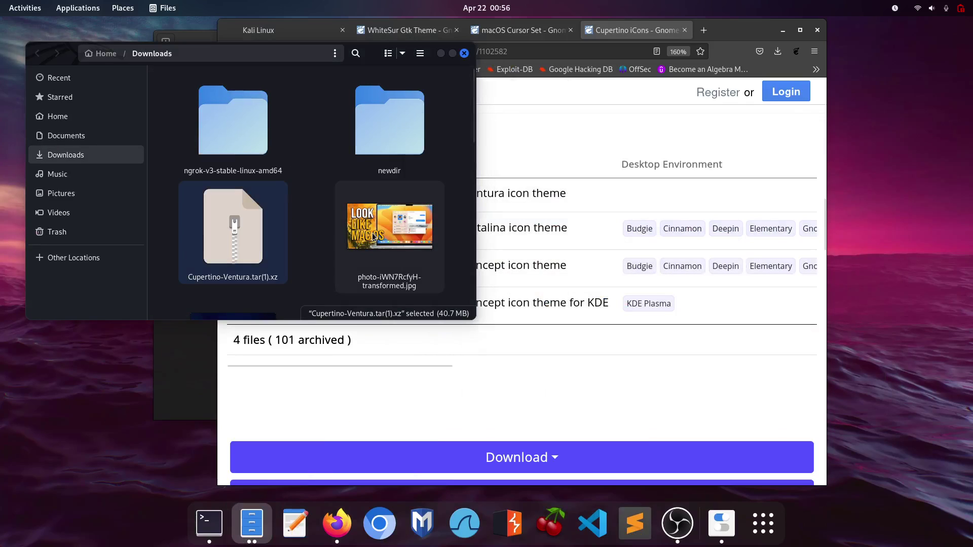
left_click(59, 137)
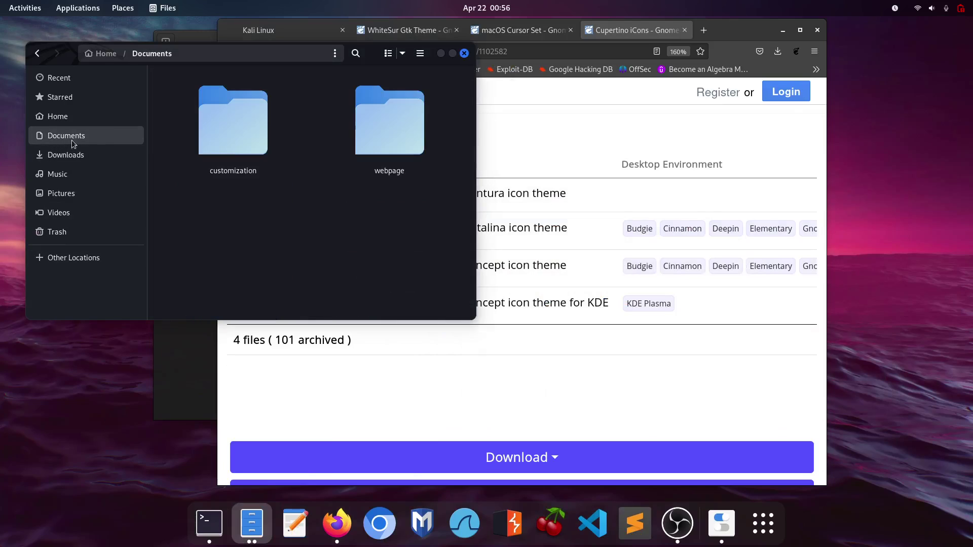
double_click(261, 137)
key("ctrl+v")
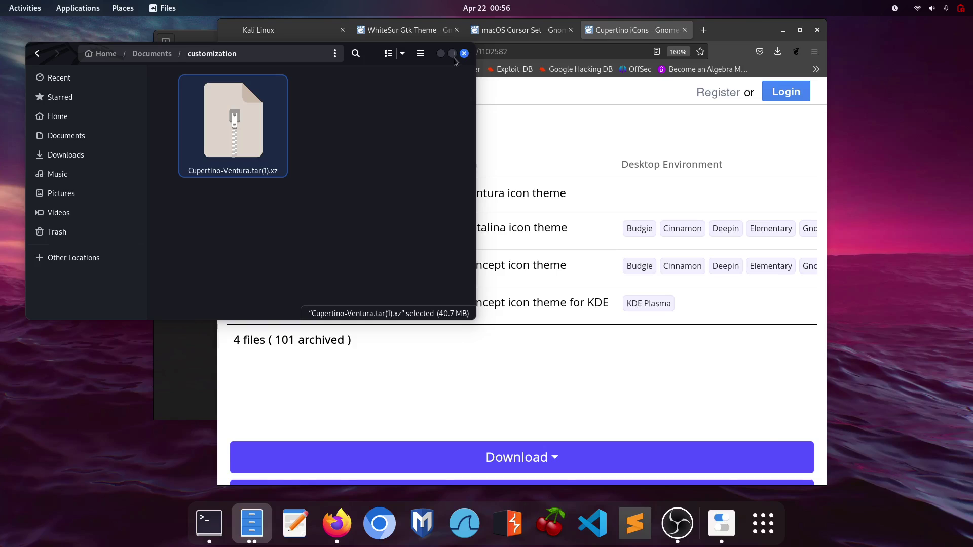
Maximize the file manager, extract Cupertino-Ventura.tar(1).xz inside the customization folder, and show the extraction progress.
left_click(452, 54)
right_click(198, 93)
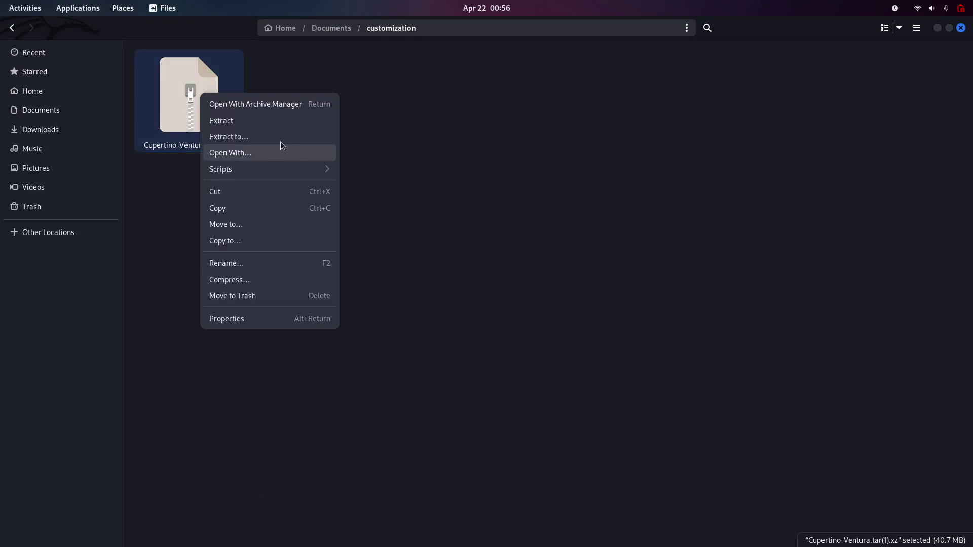
left_click(324, 122)
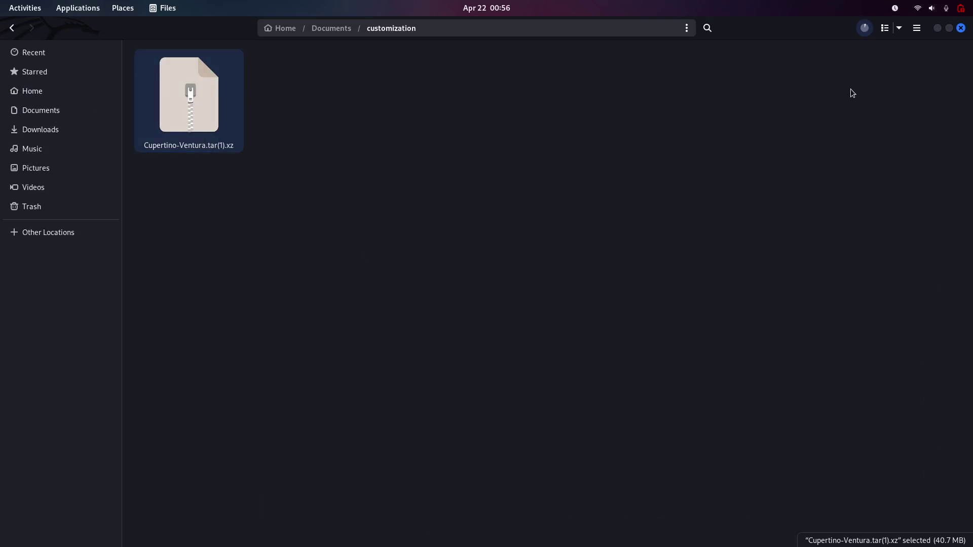
left_click(867, 29)
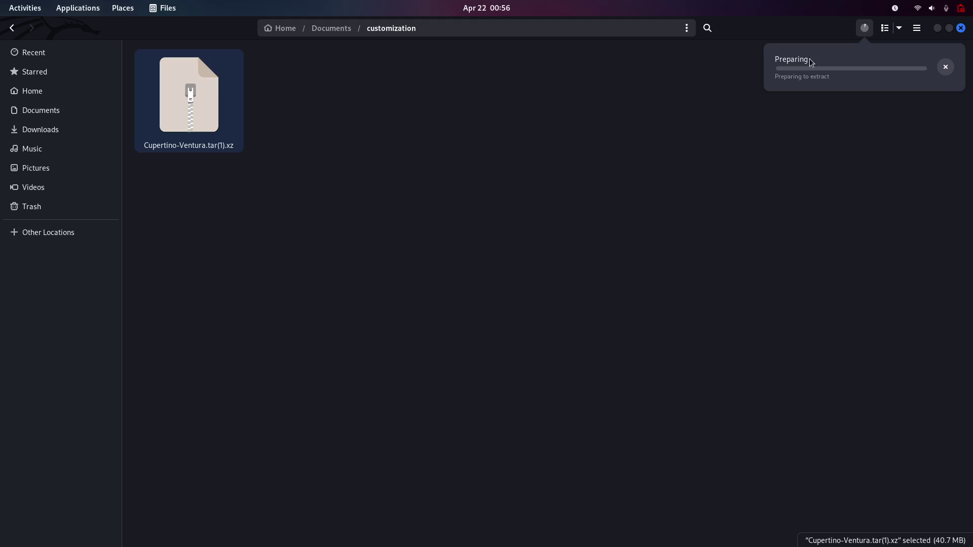
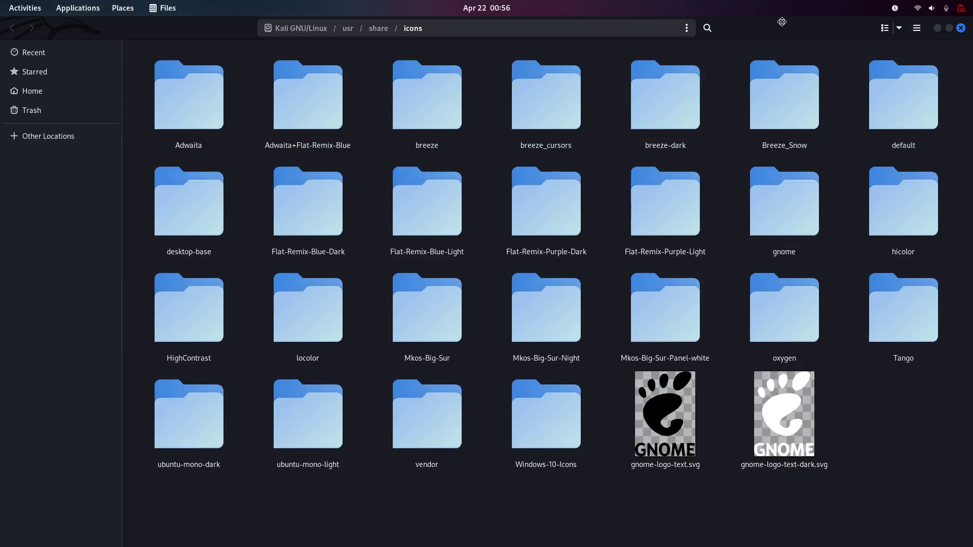
Close the /usr/share/icons window and check the extraction progress of Cupertino-Ventura.tar(1).xz in the customization window.
left_click_drag(782, 22, 622, 90)
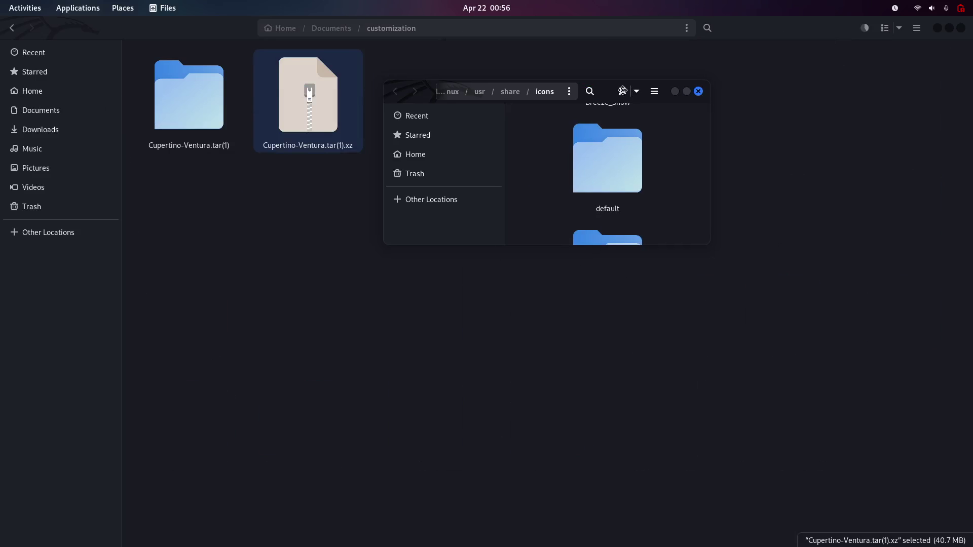
left_click(698, 91)
left_click_drag(780, 105, 729, 184)
left_click(864, 28)
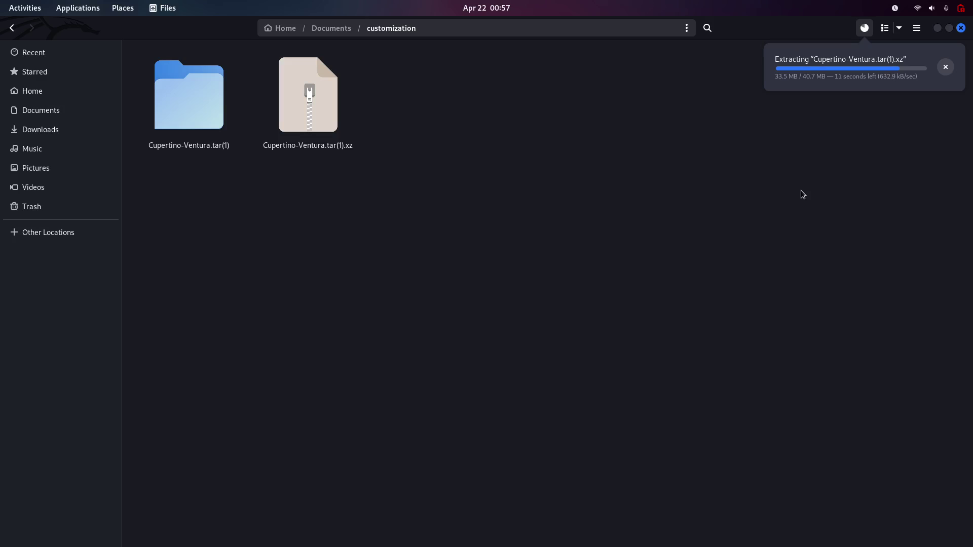
left_click(872, 131)
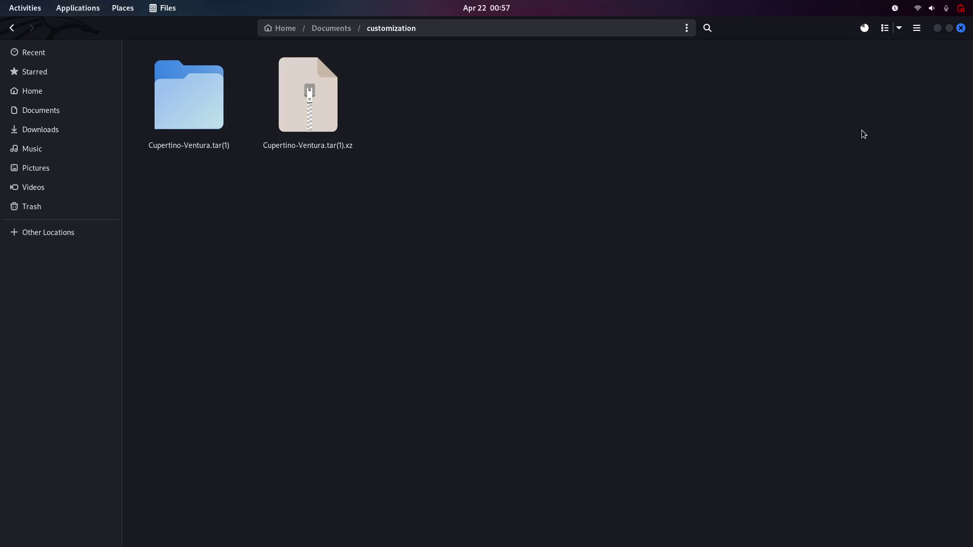
key("alt+Tab")
key("alt+Tab")
key("alt+Tab")
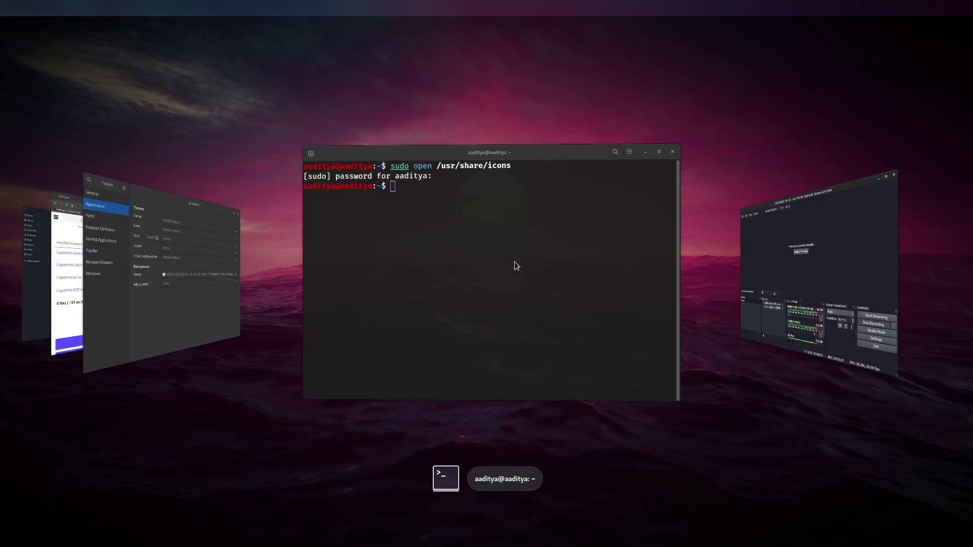
key("alt+Tab")
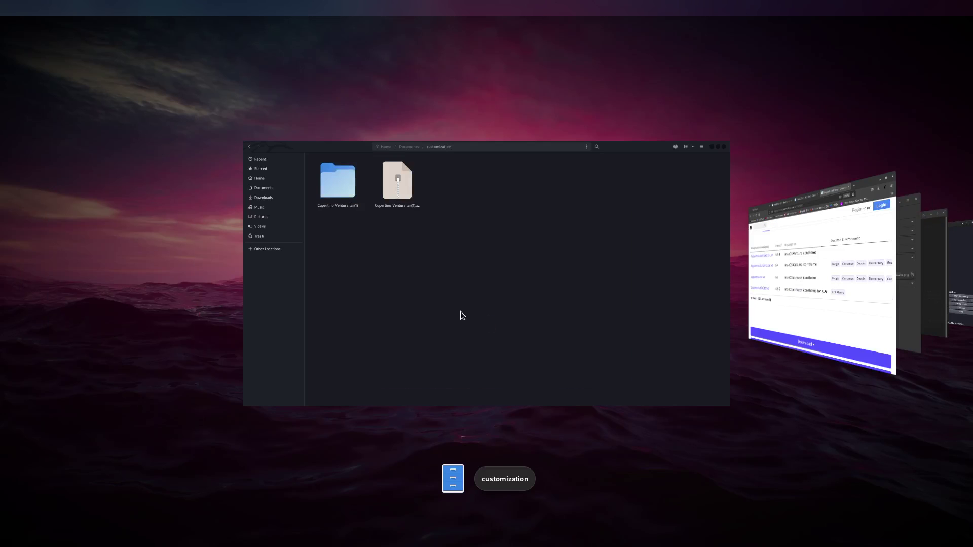
key("alt+Tab")
key("alt+Tab")
key("alt+Tab")
key("alt+Tab")
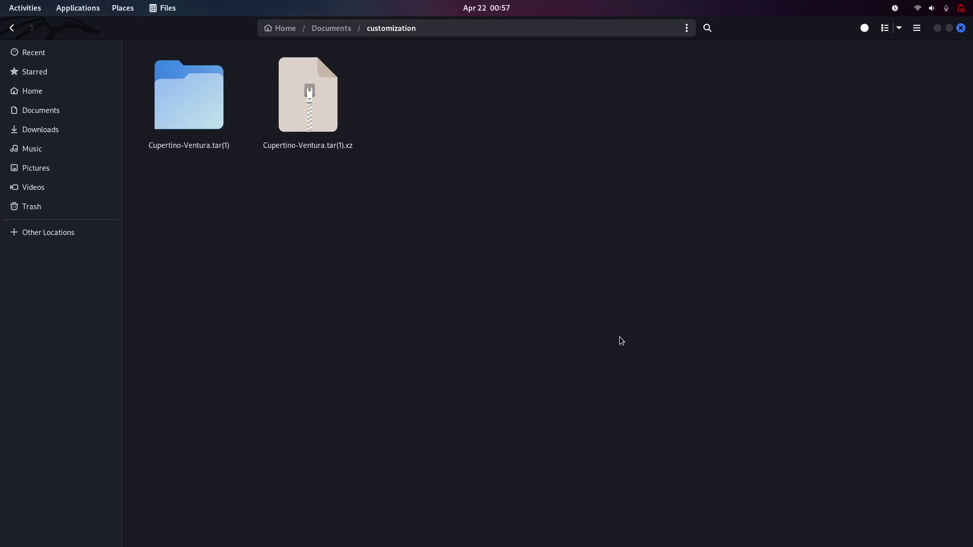
Check the extraction progress once more and open a terminal in the customization folder.
left_click(869, 34)
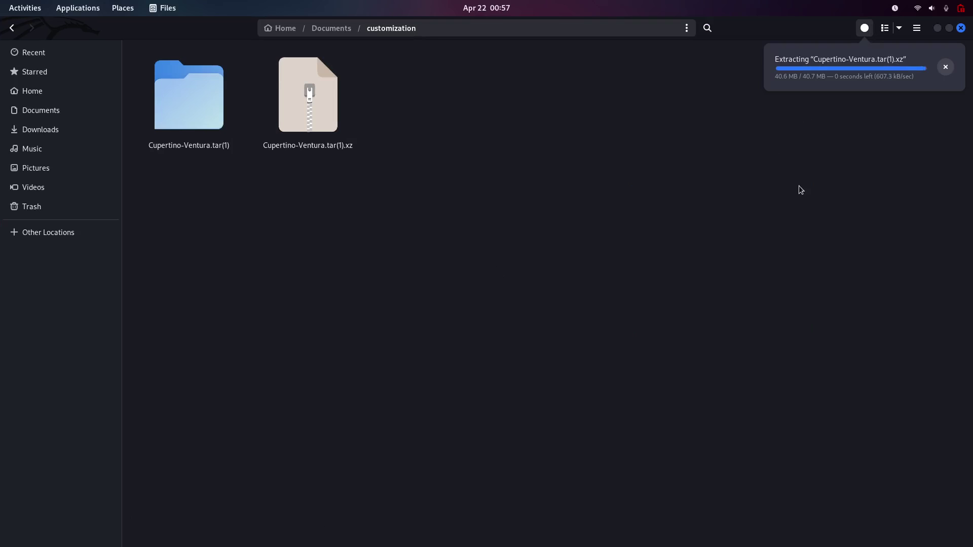
right_click(640, 174)
left_click(666, 269)
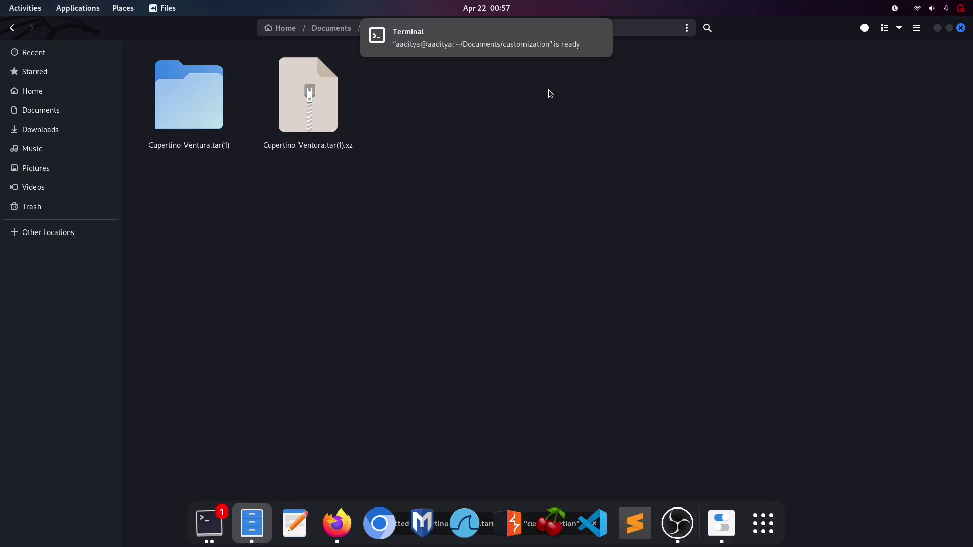
left_click(583, 44)
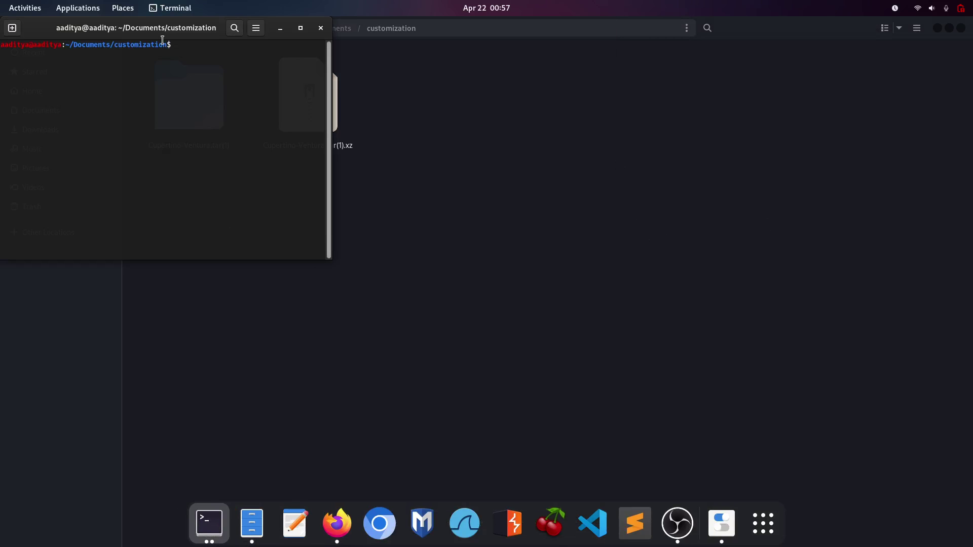
Reposition the terminal window, enlarge its text, and list the contents of the customization folder with ls.
left_click_drag(171, 26, 600, 68)
key("ctrl+plus")
key("ctrl+plus")
key("ctrl+plus")
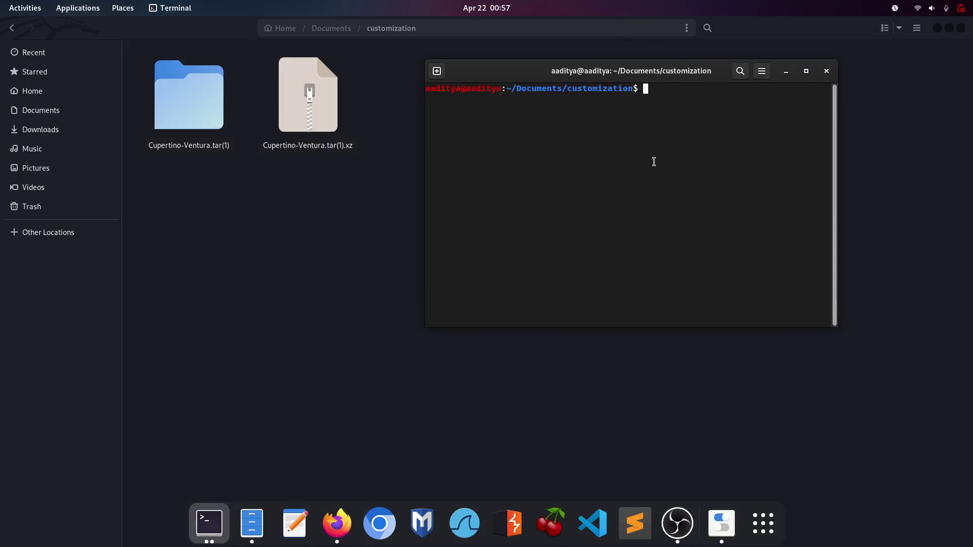
key("ctrl+plus")
key("ctrl+plus")
left_click_drag(662, 37, 629, 21)
type("ls")
key("Return")
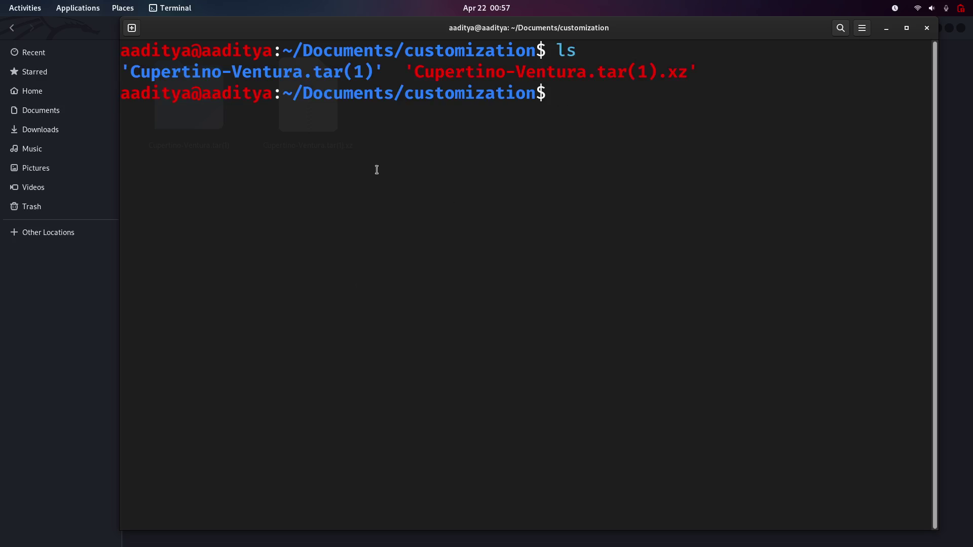
Move the Cupertino-Ventura folder out of Cupertino-Ventura.tar(1) and up into the customization folder.
left_click(220, 139)
double_click(211, 102)
left_click(205, 132)
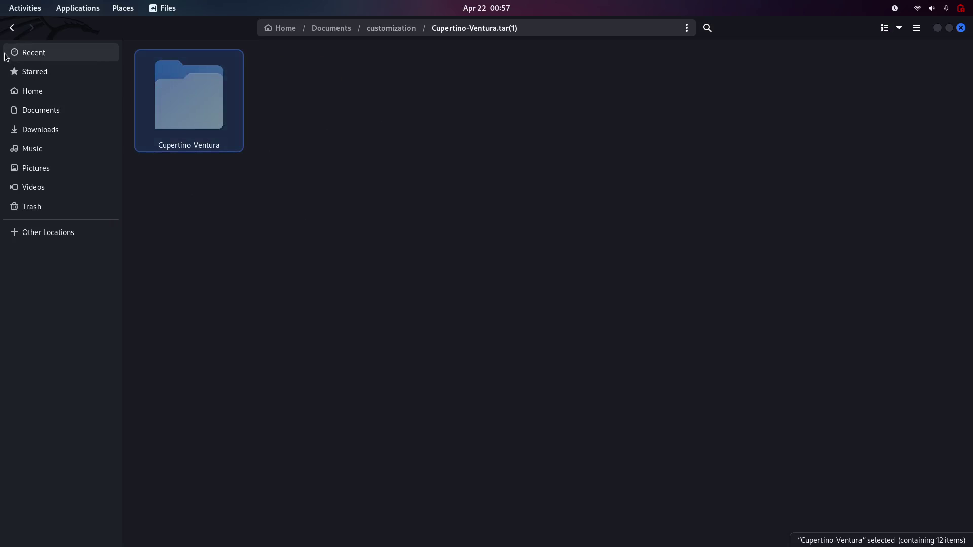
key("alt+Left")
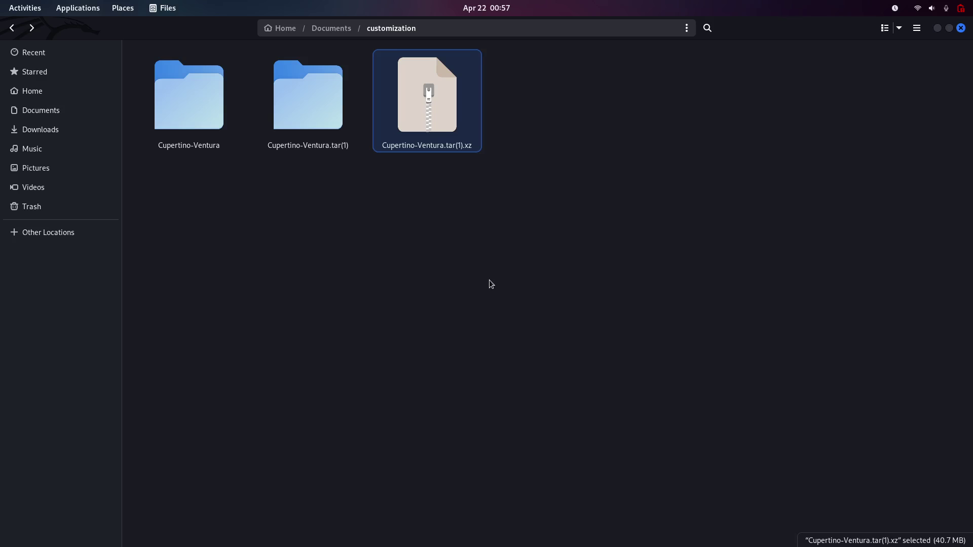
Permanently delete the Cupertino-Ventura.tar(1) folder and the Cupertino-Ventura.tar(1).xz archive from the customization folder.
left_click_drag(335, 186, 482, 98)
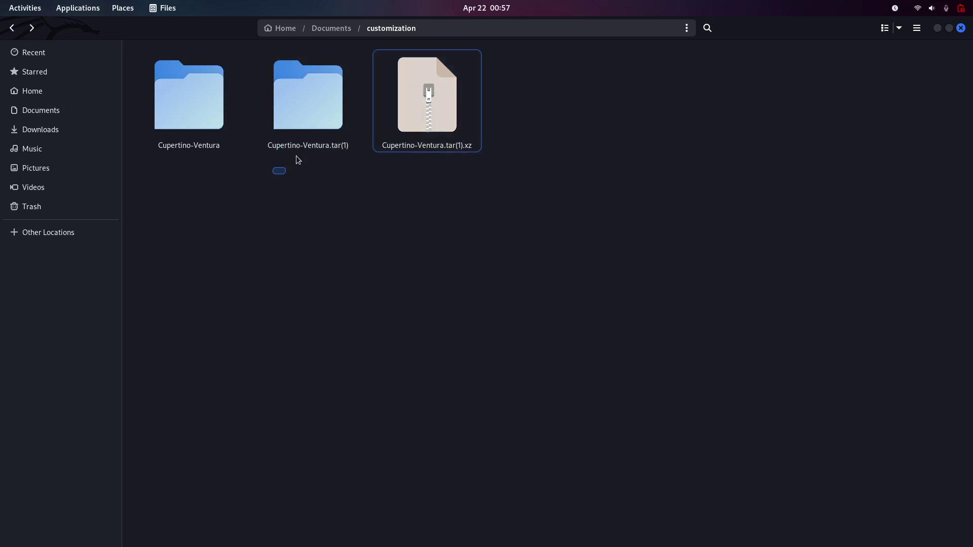
left_click_drag(272, 175, 306, 132)
key("shift+Delete")
key("Return")
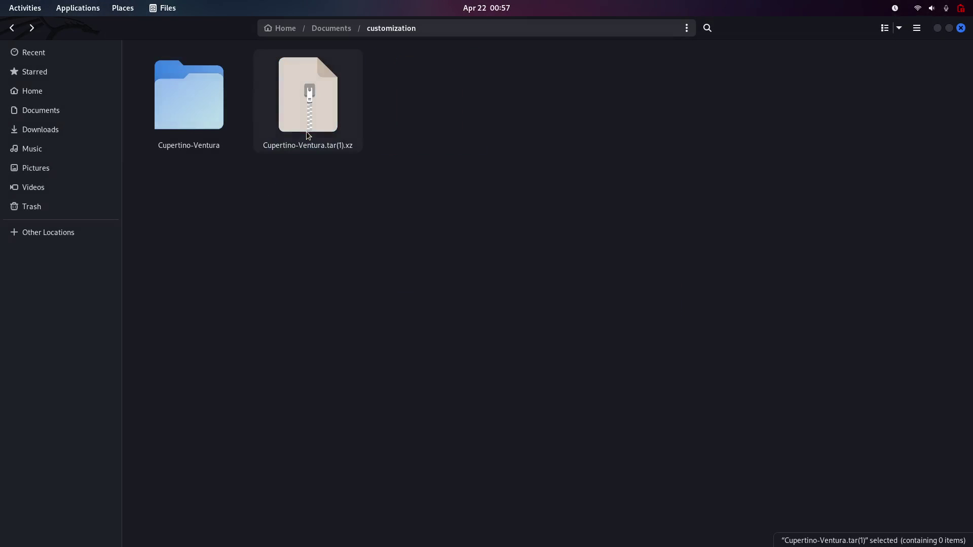
left_click(307, 133)
key("shift+Delete")
key("Return")
Return to the terminal, clear its output, and list the customization folder's contents again with ls.
key("alt+Tab")
type("clear")
key("Return")
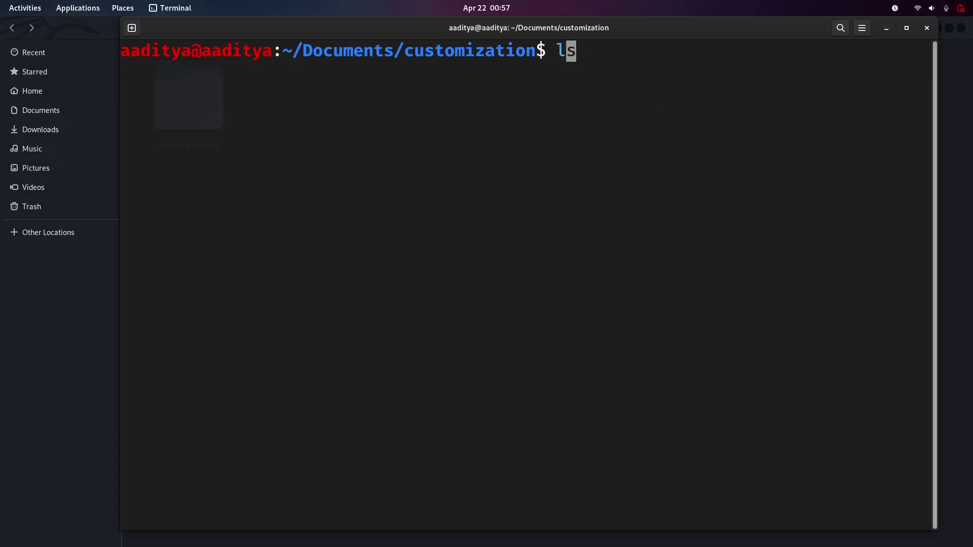
type("ls")
key("Return")
Move the Cupertino-Ventura folder into the system icons directory with sudo mv Cupertino-Ventura /usr/share/icons, entering the account password for sudo.
double_click(266, 77)
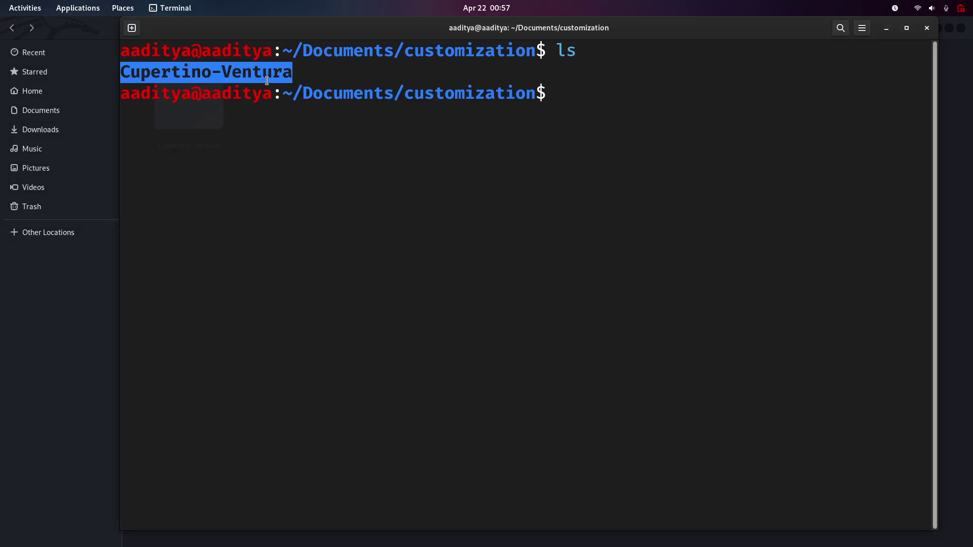
right_click(266, 79)
left_click(282, 89)
left_click(502, 182)
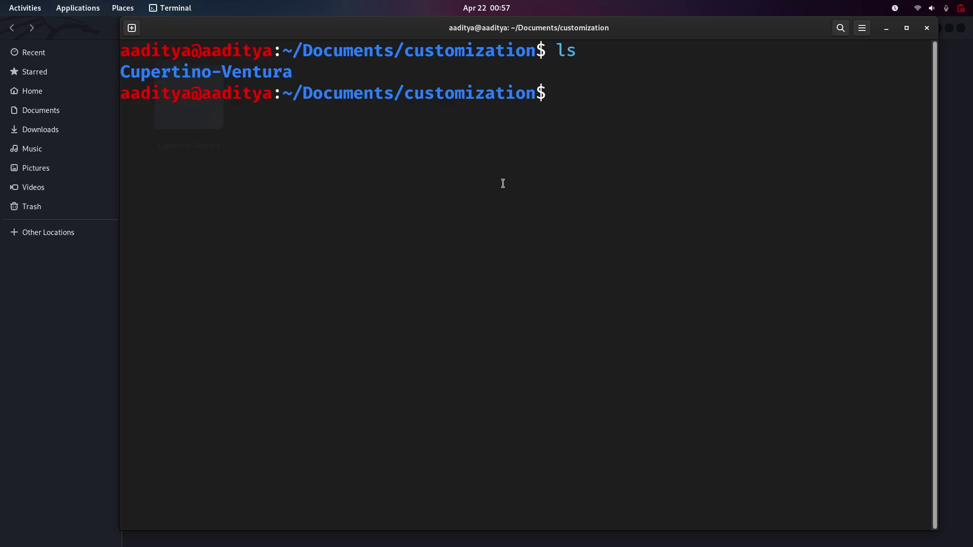
type("sudo mv")
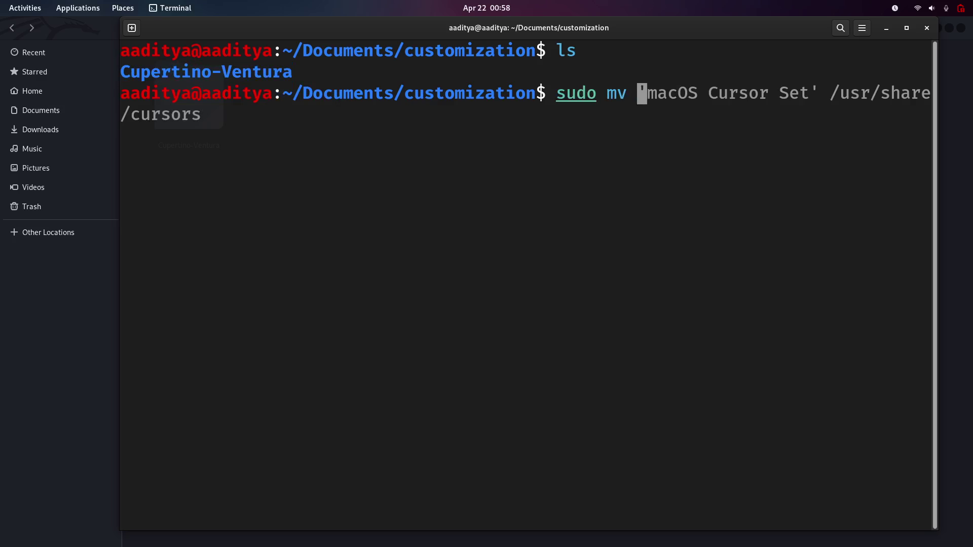
key("ctrl+shift+v")
type("/")
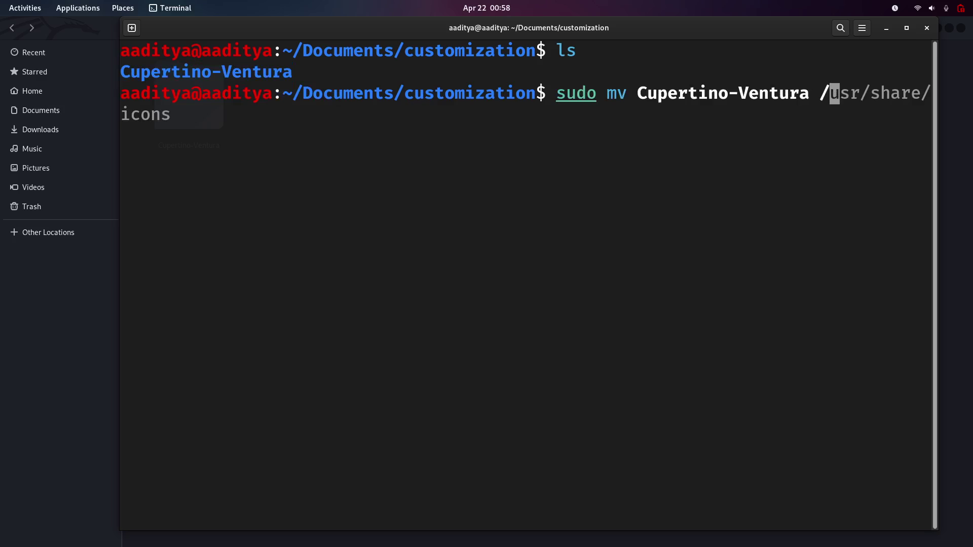
type("usr/sh")
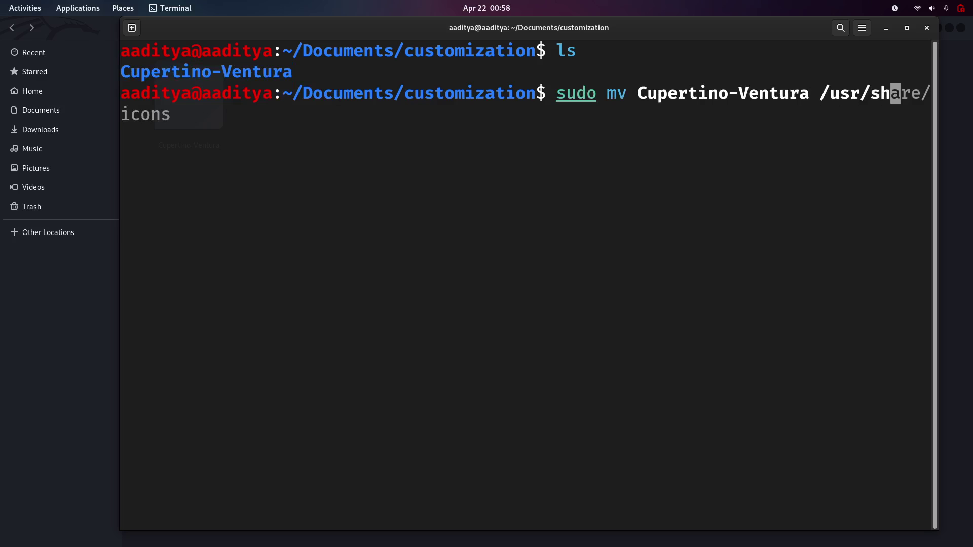
type("are/")
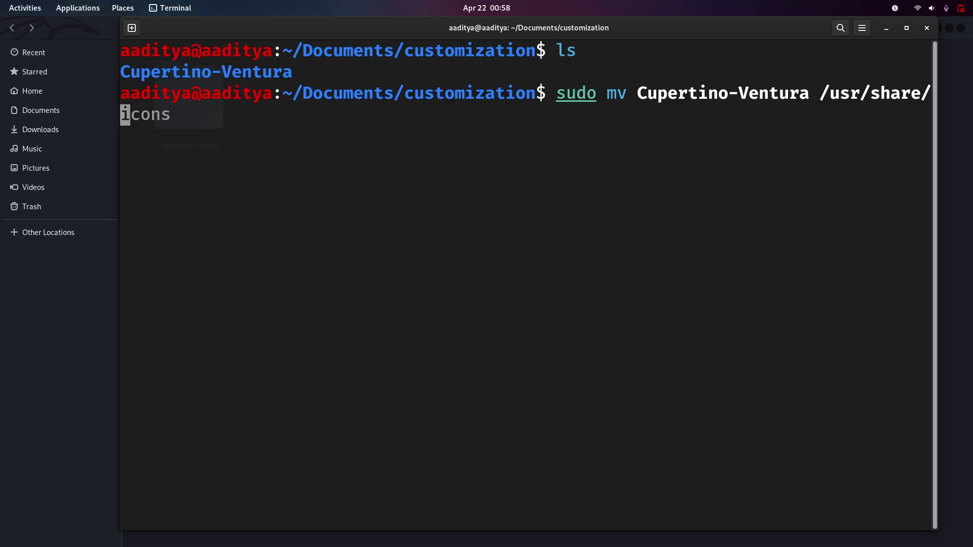
type("icons")
key("Return")
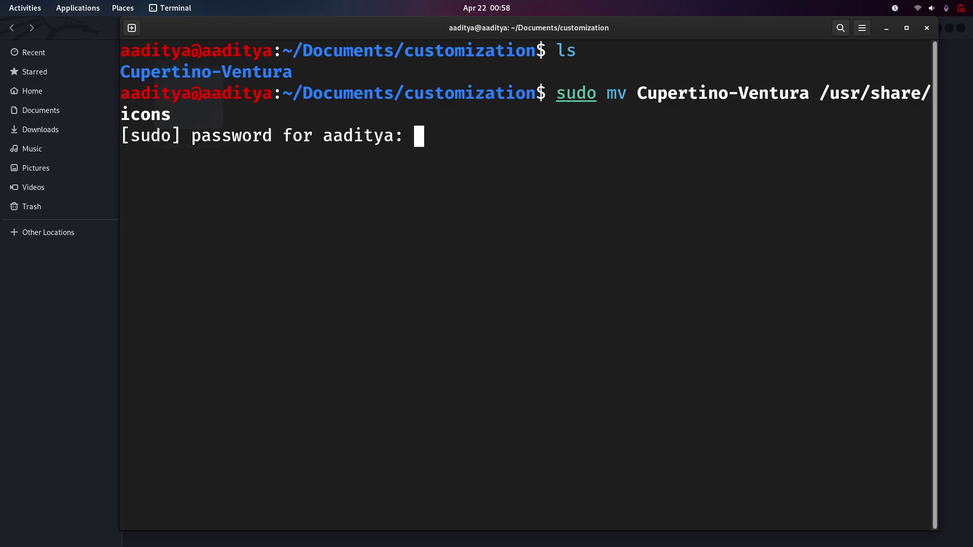
key("Return")
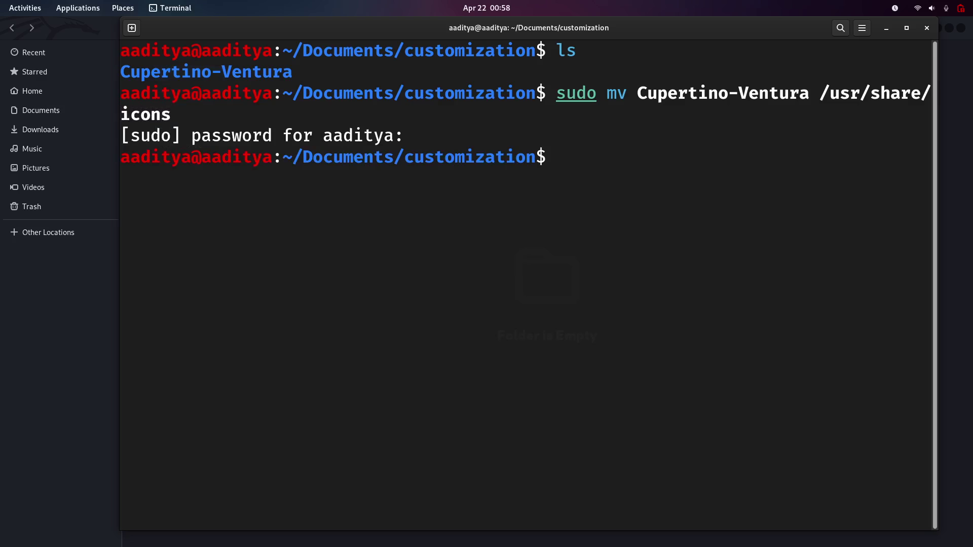
Exit the customization terminal, close the file manager window, and minimize the Firefox window.
type("exit")
key("Return")
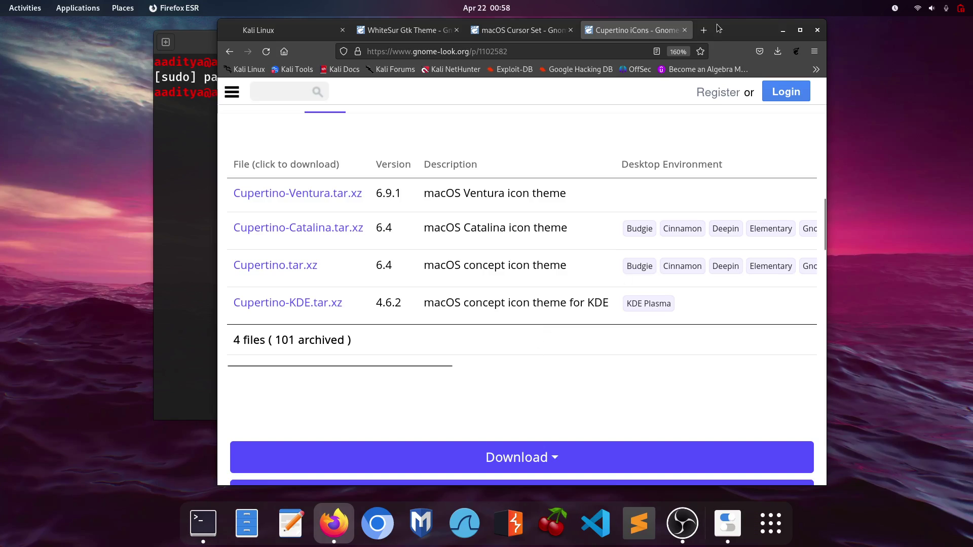
left_click(783, 30)
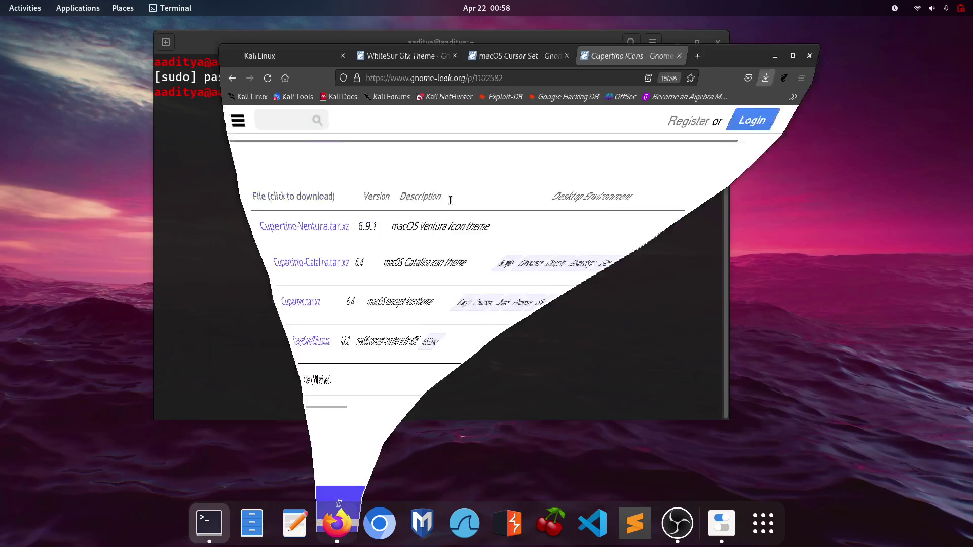
Exit the remaining terminal session and bring the open Tweaks window to the front.
type("exit")
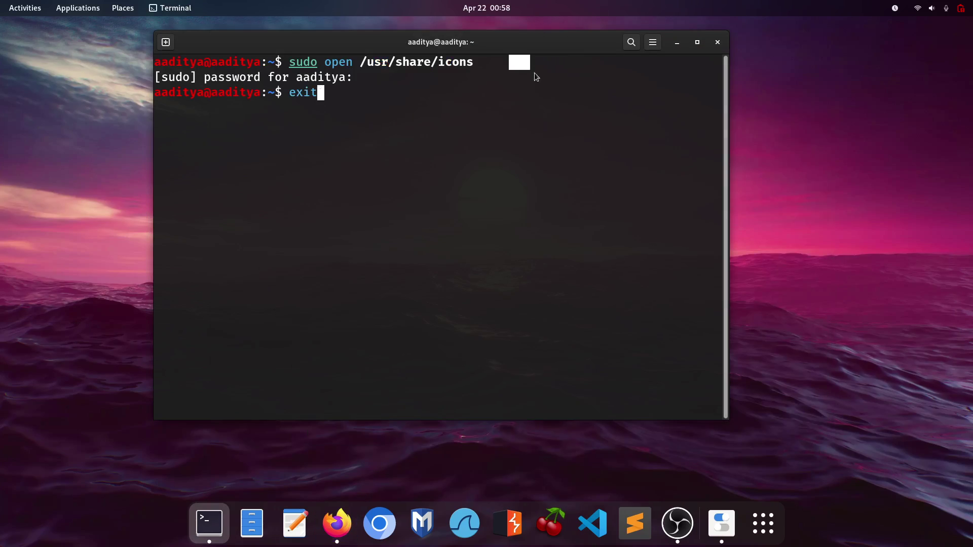
key("Return")
key("alt+Tab")
key("alt+Tab")
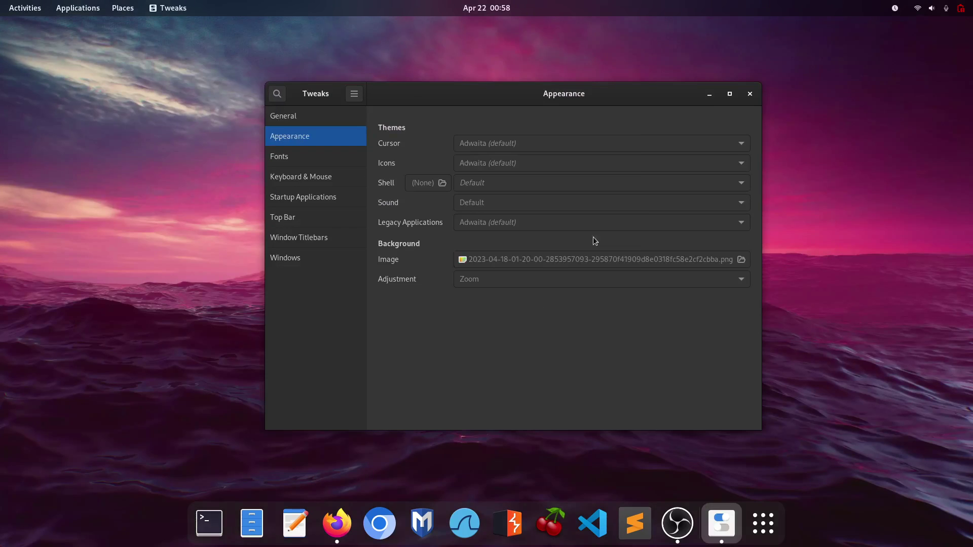
Close Tweaks and relaunch it by searching the applications overview for tweaks.
key("alt+F4")
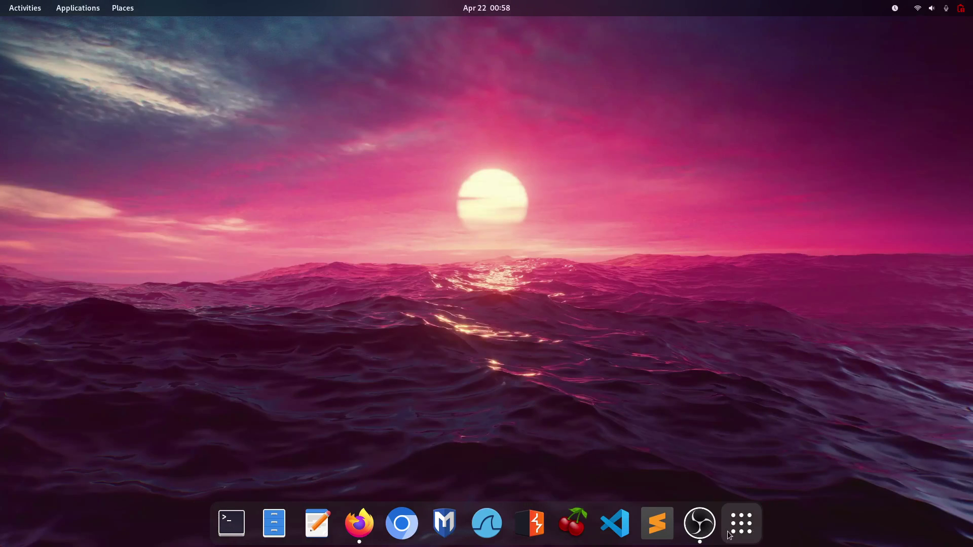
key("super+a")
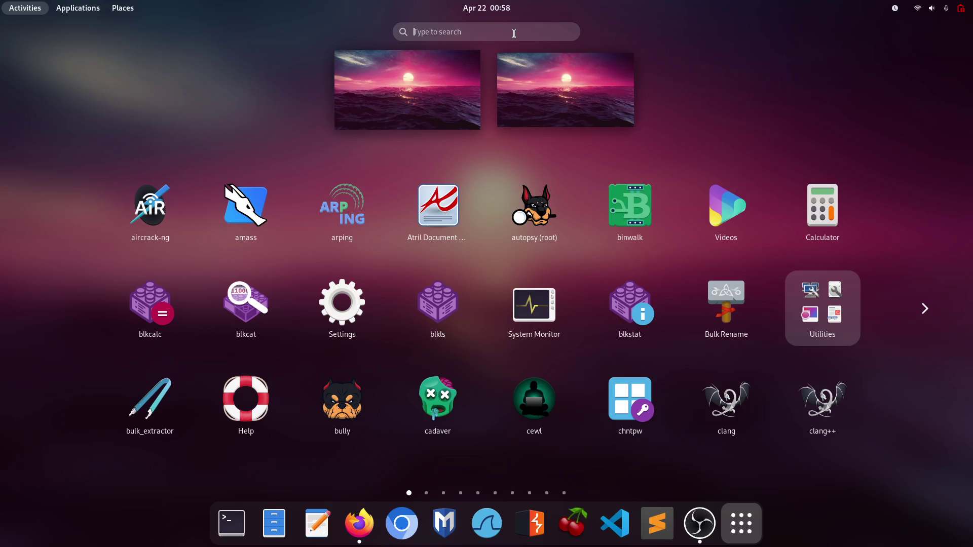
type("t")
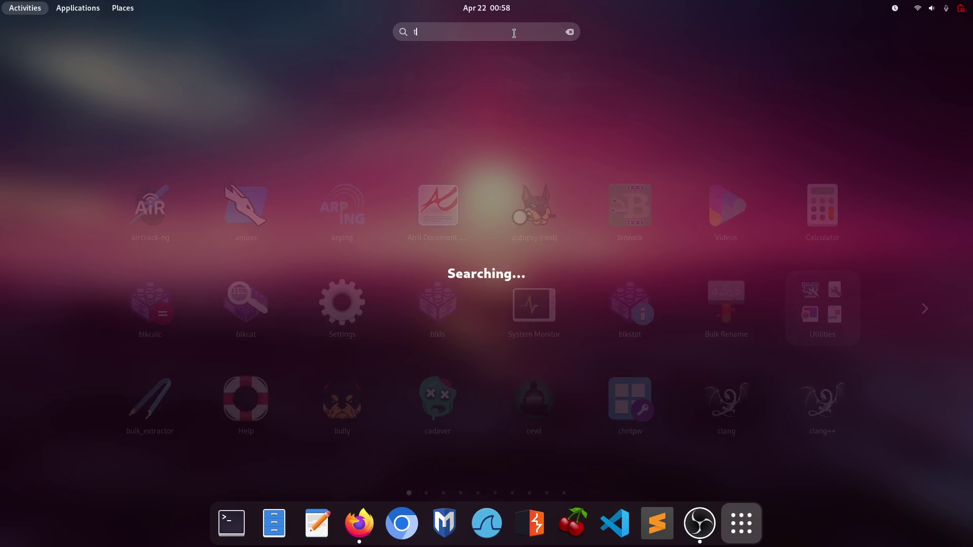
type("weaks")
key("Return")
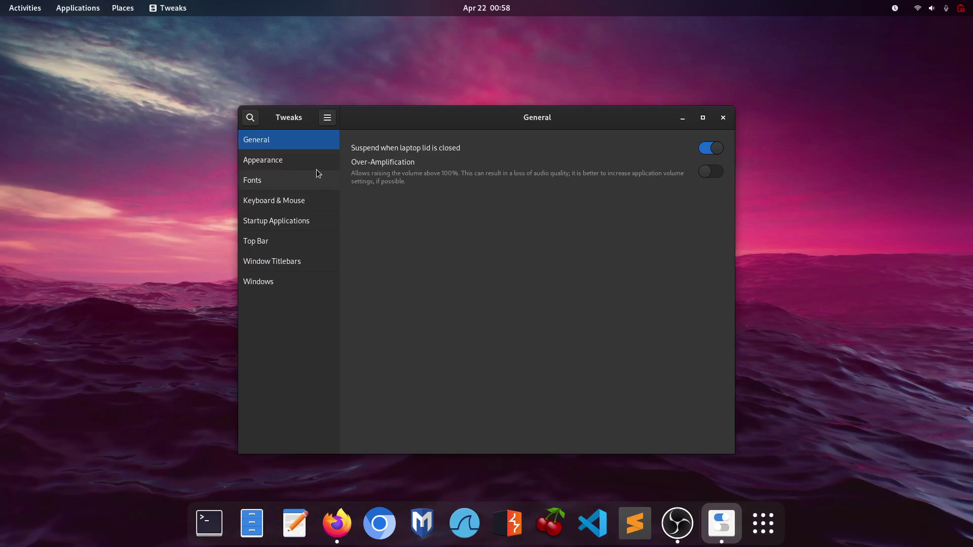
Check the available cursor themes in the Appearance settings and set the icon theme to Cupertino-Ventura.
left_click(300, 167)
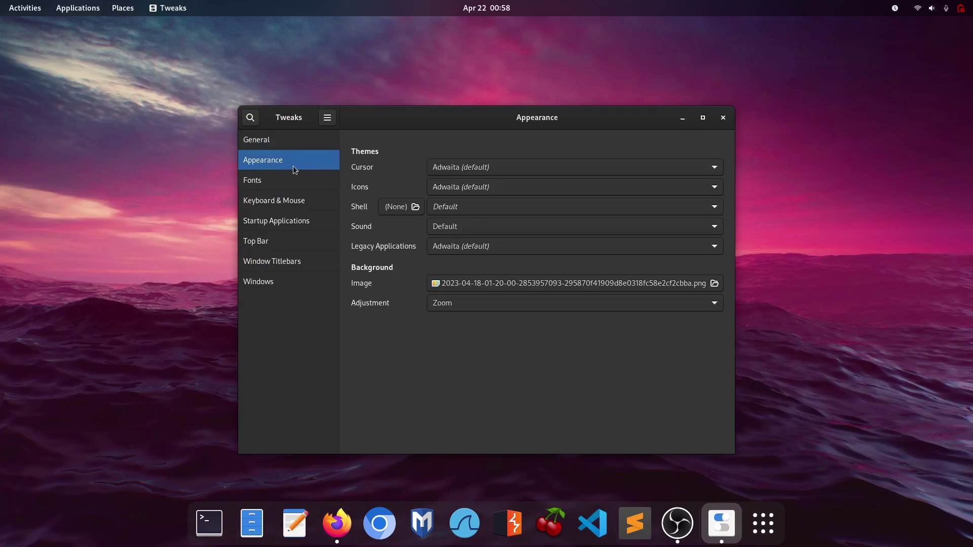
left_click(454, 169)
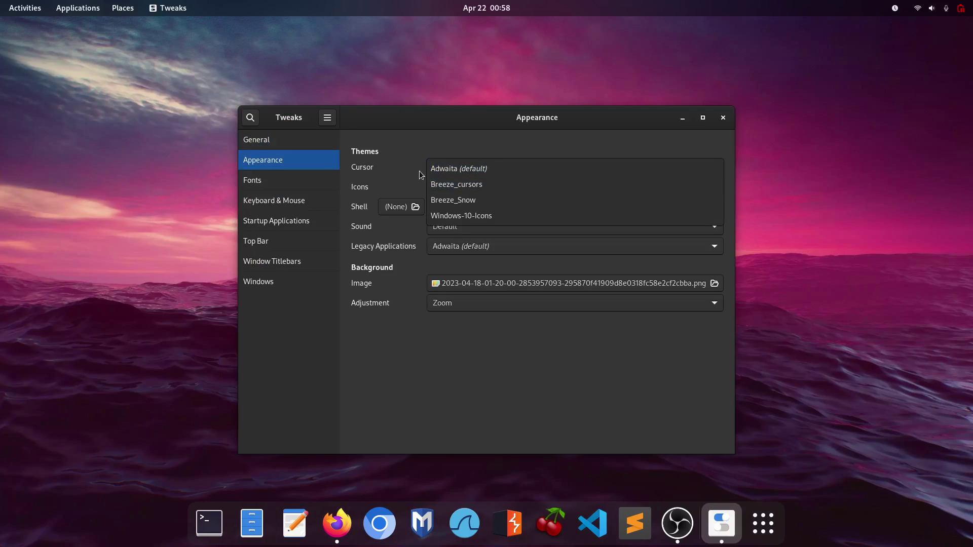
left_click(369, 172)
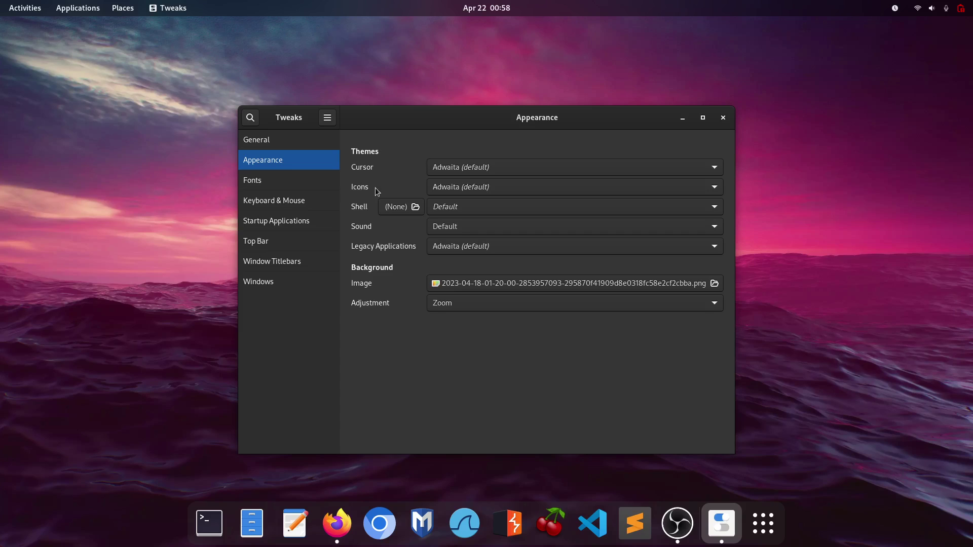
left_click(482, 188)
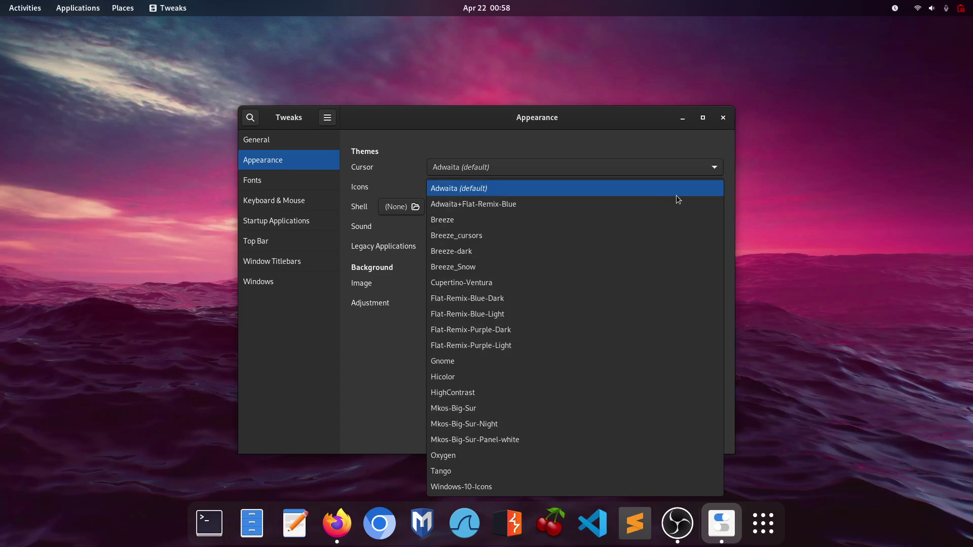
left_click(500, 288)
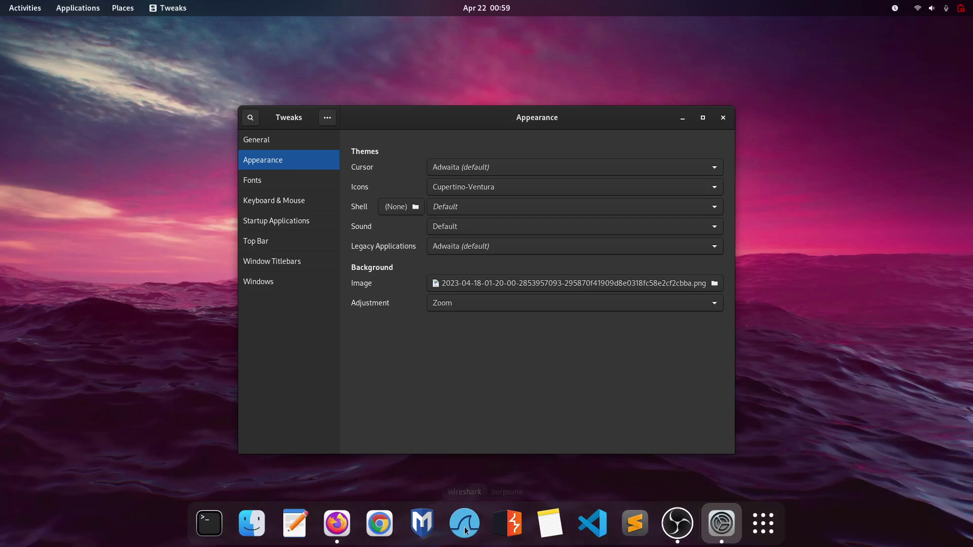
Examine the application icons across several pages of the applications grid, and return to the Tweaks workspace.
left_click(769, 533)
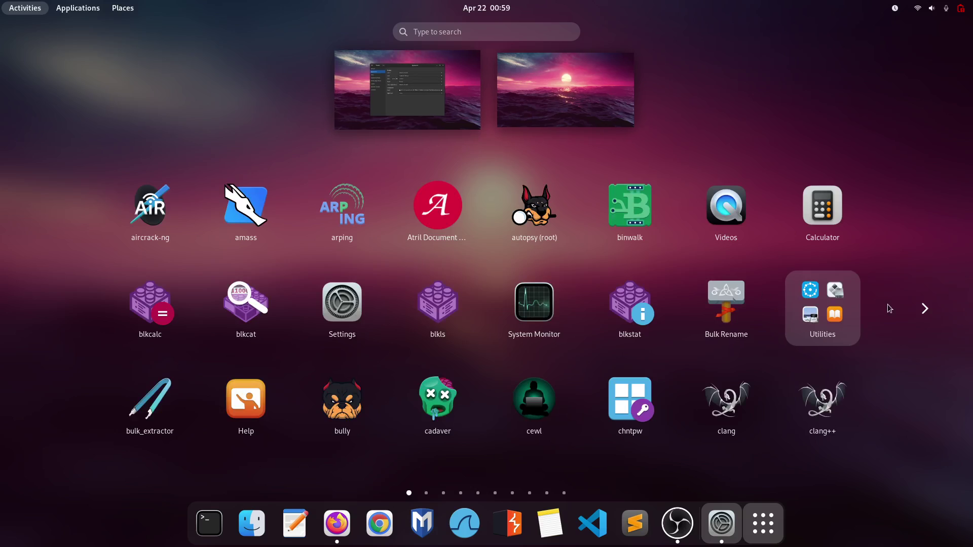
left_click(920, 309)
left_click(920, 309)
left_click(924, 309)
left_click(924, 308)
left_click(925, 309)
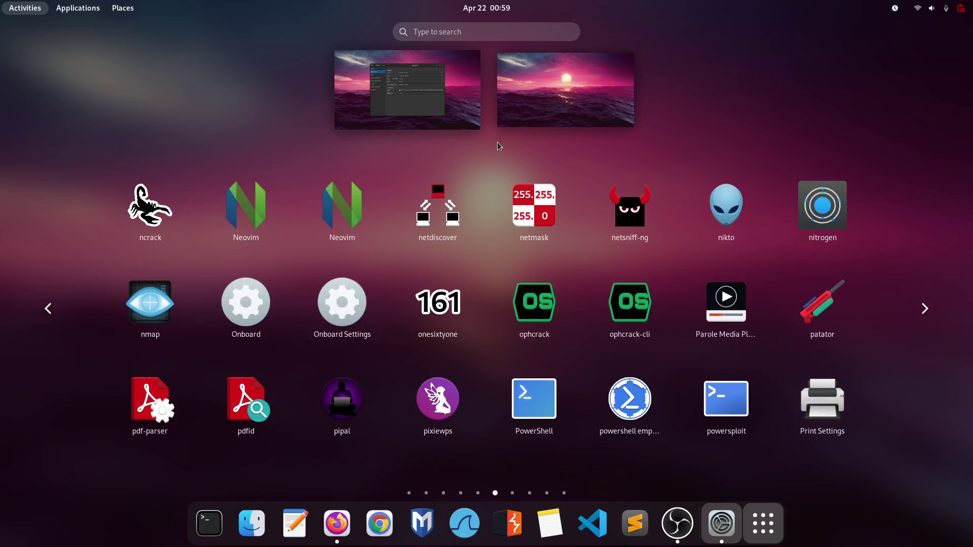
left_click(440, 100)
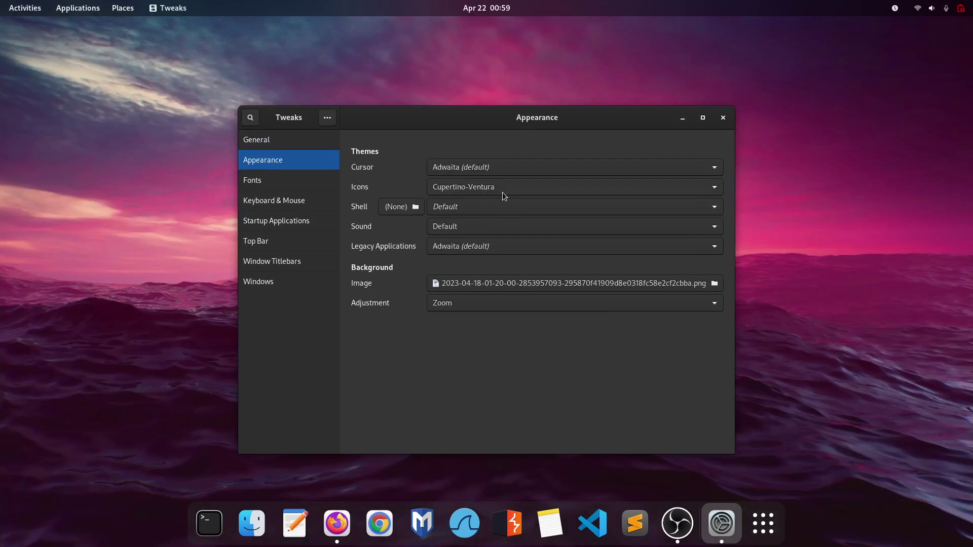
Set both the Shell theme and the Legacy Applications theme to WhiteSur-Dark.
left_click(470, 208)
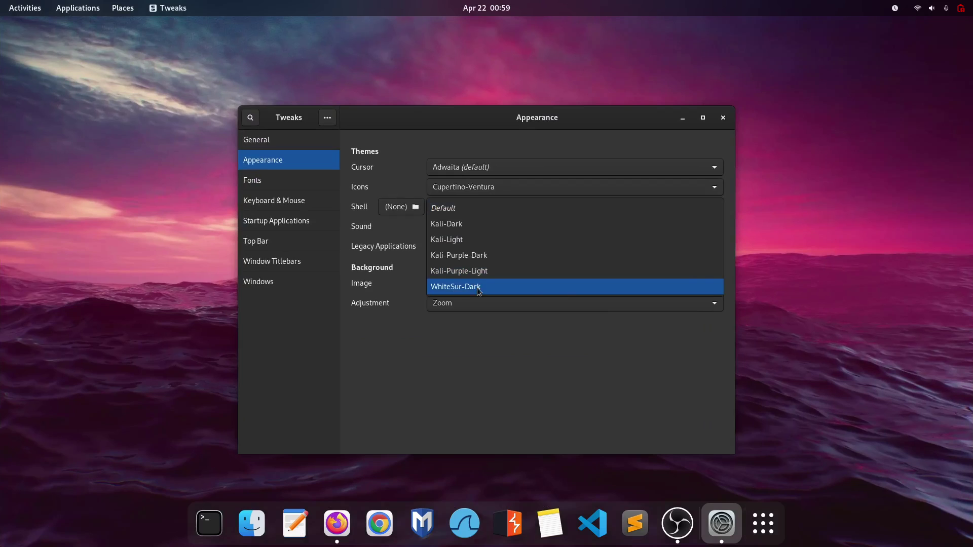
key("Escape")
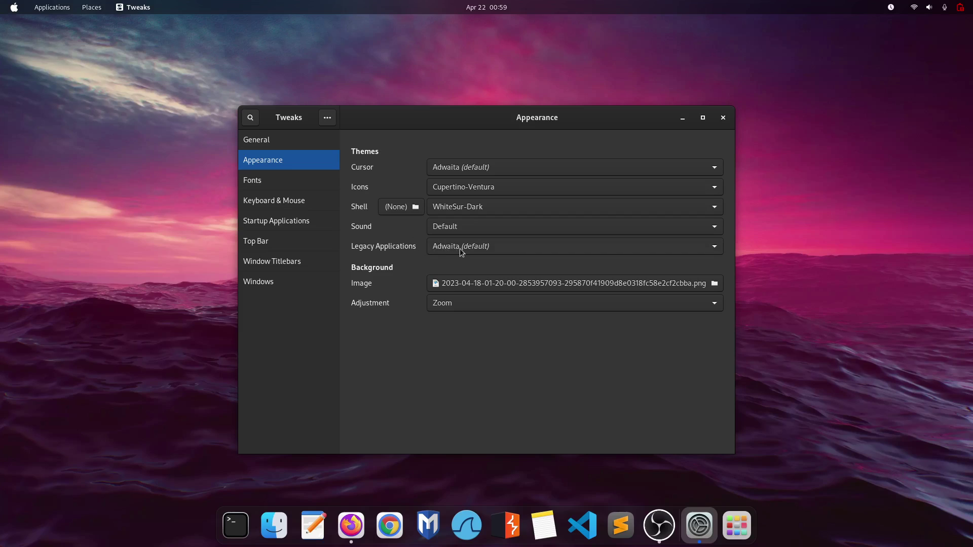
left_click(717, 250)
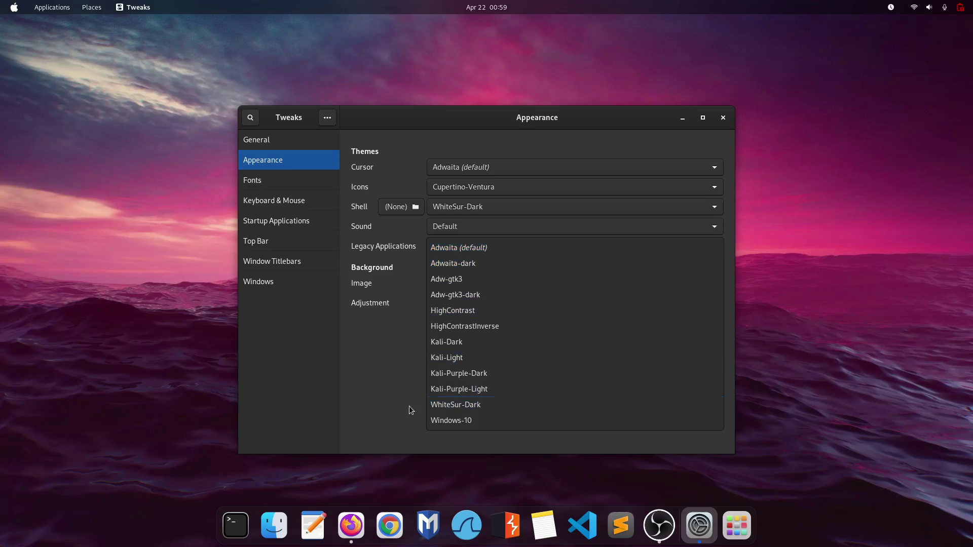
key("Escape")
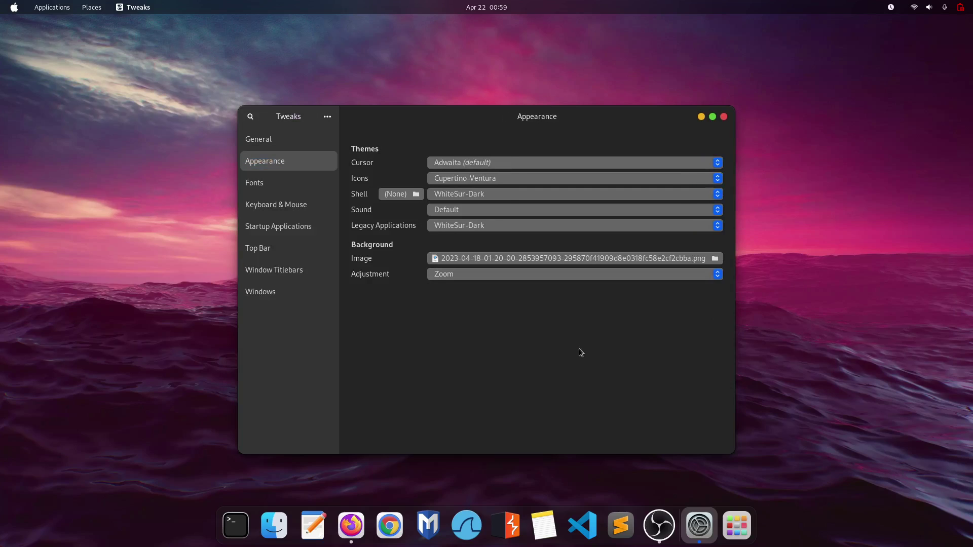
Move the Tweaks window around the desktop to inspect its new styling, and close it.
left_click_drag(528, 117, 559, 75)
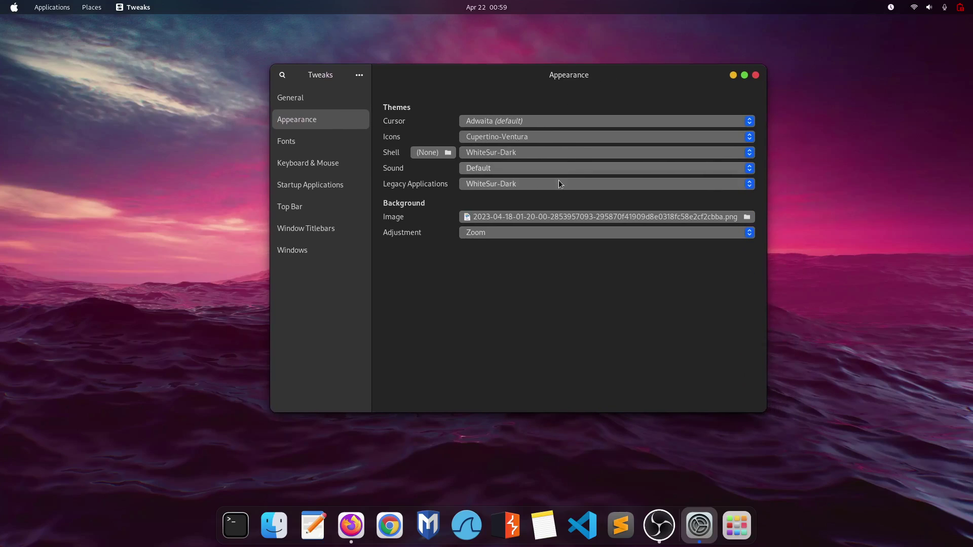
left_click_drag(692, 73, 688, 98)
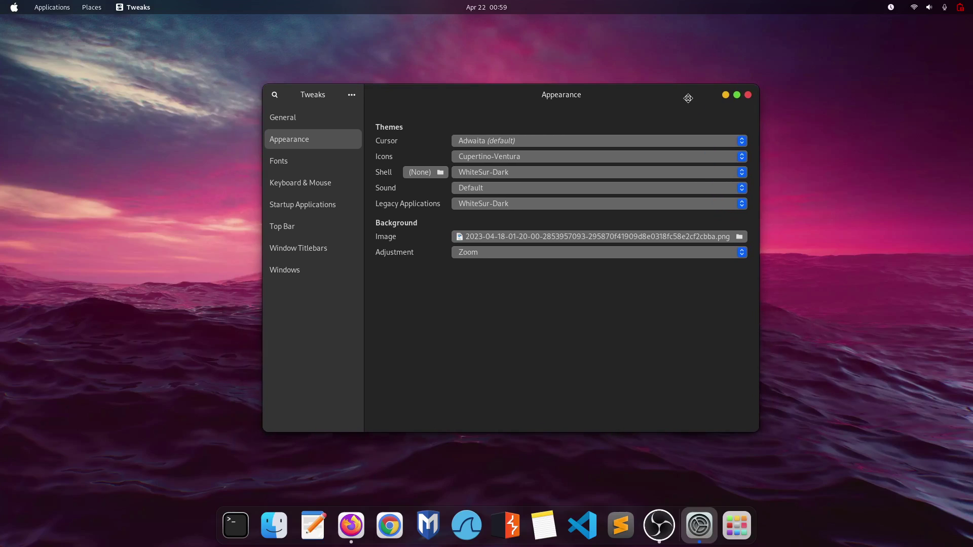
left_click(749, 95)
left_click_drag(745, 151, 415, 444)
Open a new terminal with enlarged text to inspect its themed window, then clear and exit it.
left_click(256, 526)
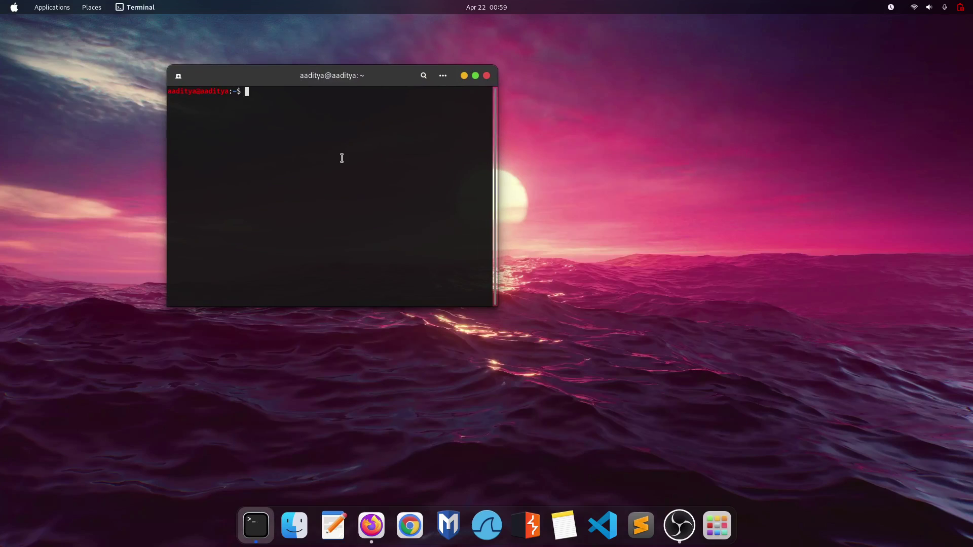
key("ctrl+plus")
key("ctrl+plus")
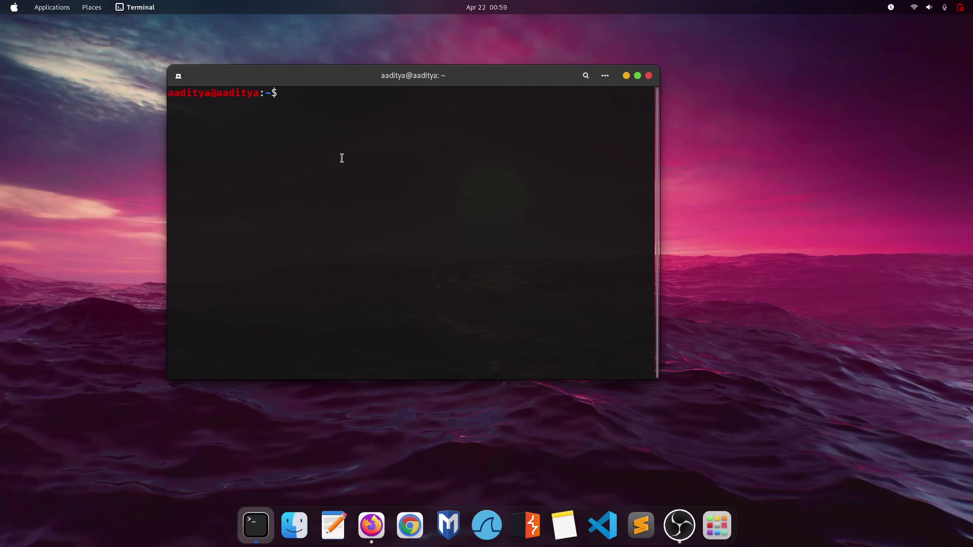
key("ctrl+plus")
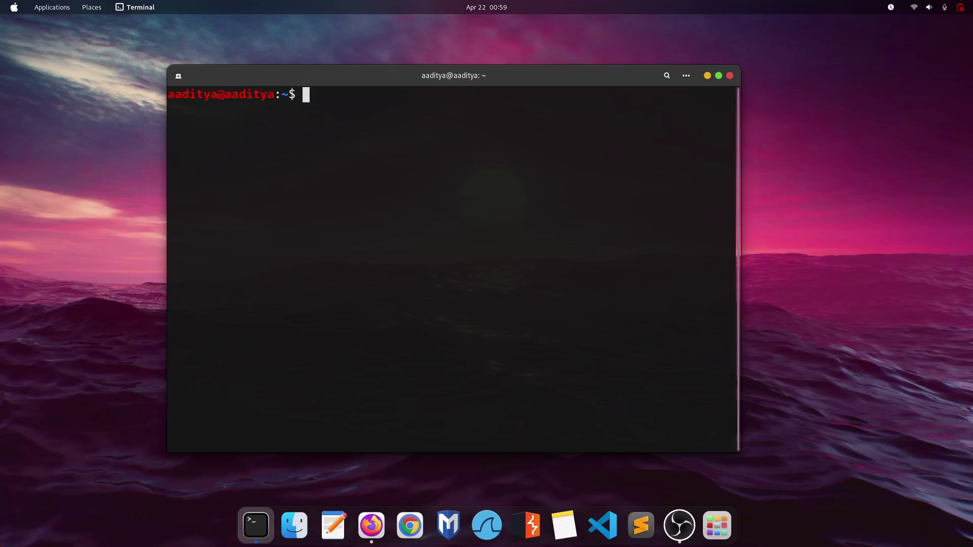
type("clear")
key("Return")
type("exit")
key("Return")
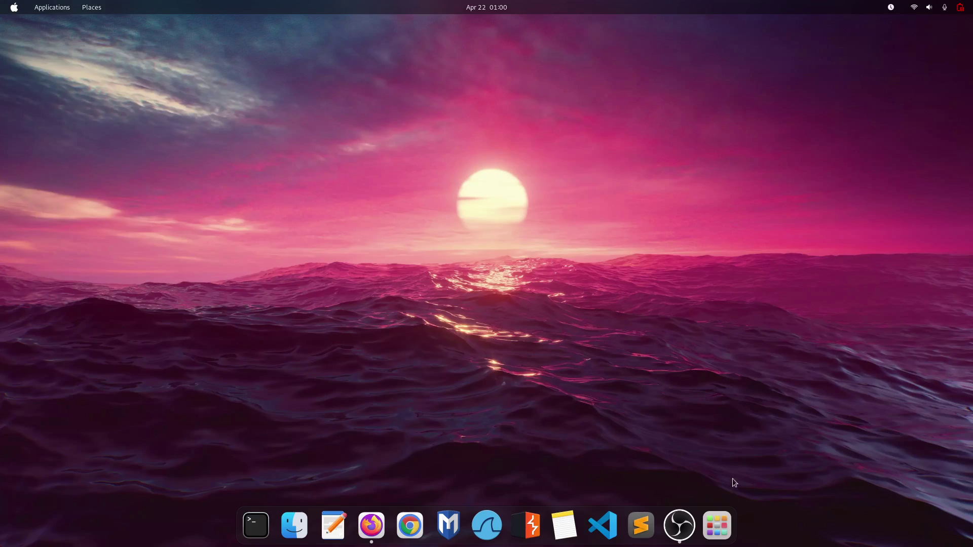
key("super+a")
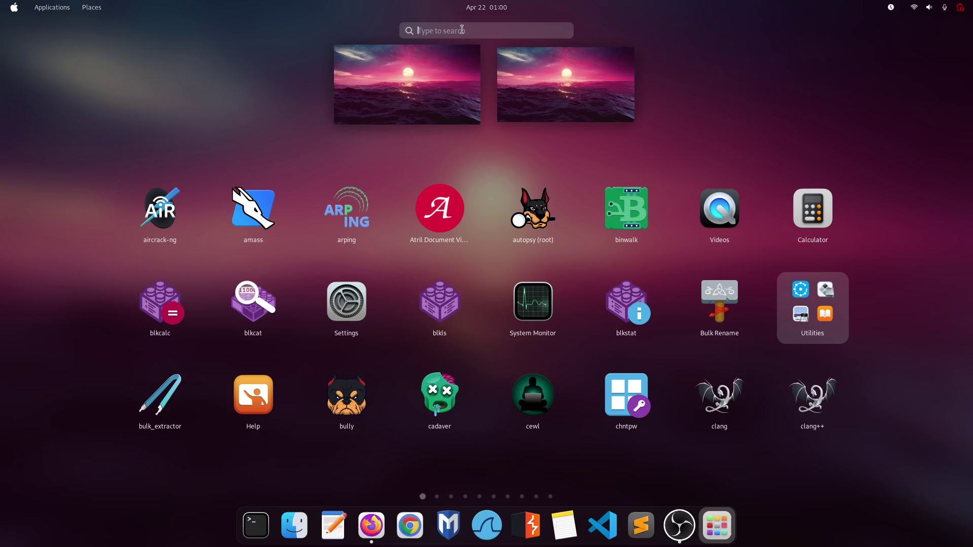
type("wlalpaper")
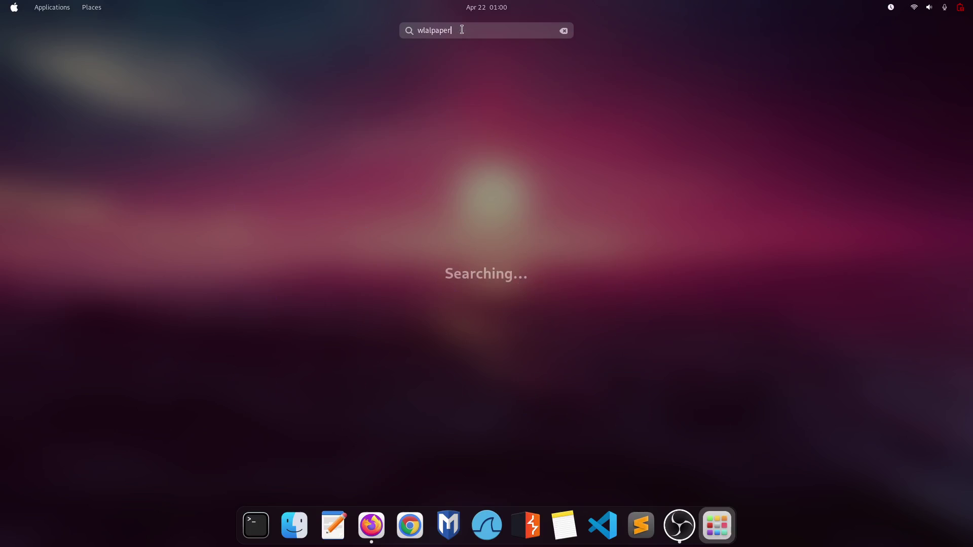
key("ctrl+a")
key("BackSpace")
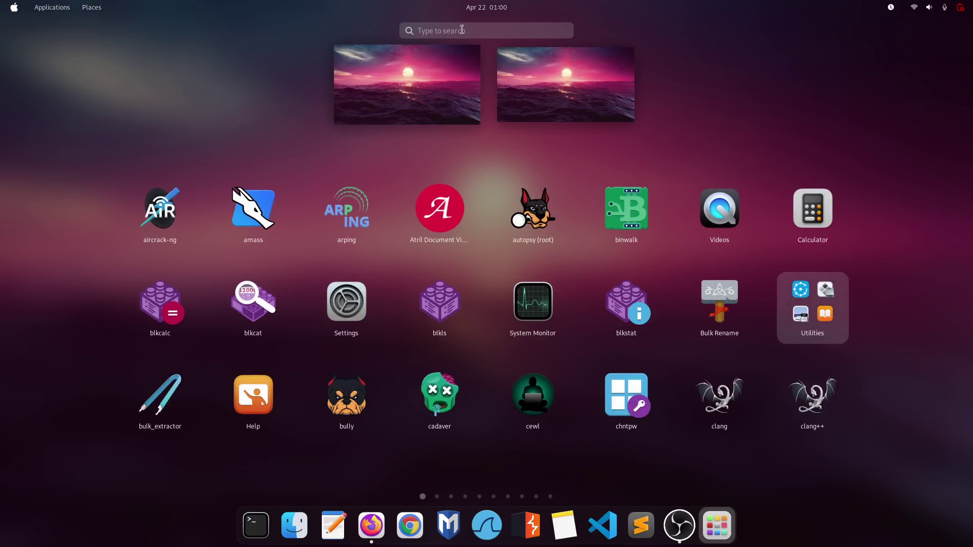
left_click(500, 159)
Open the desktop's background settings and look through the available wallpapers.
right_click(500, 159)
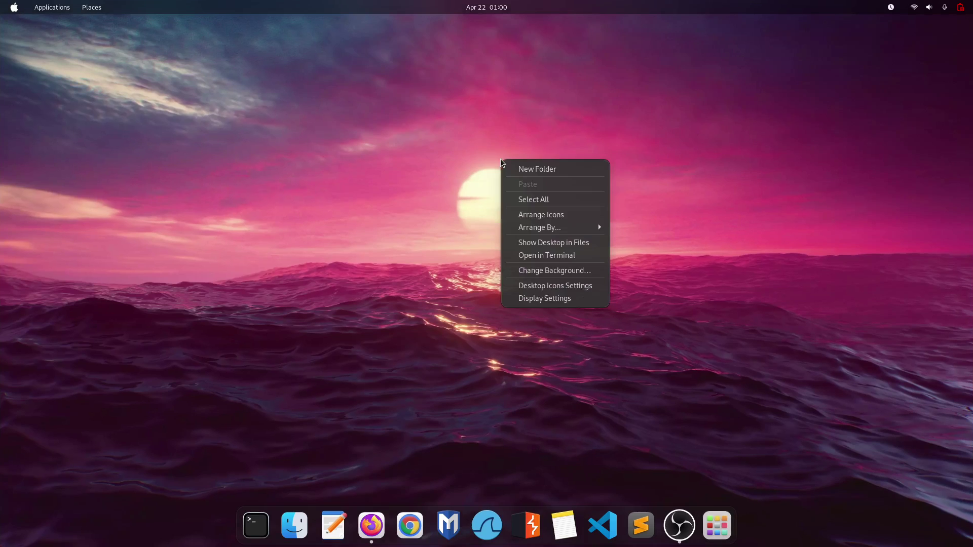
left_click(525, 272)
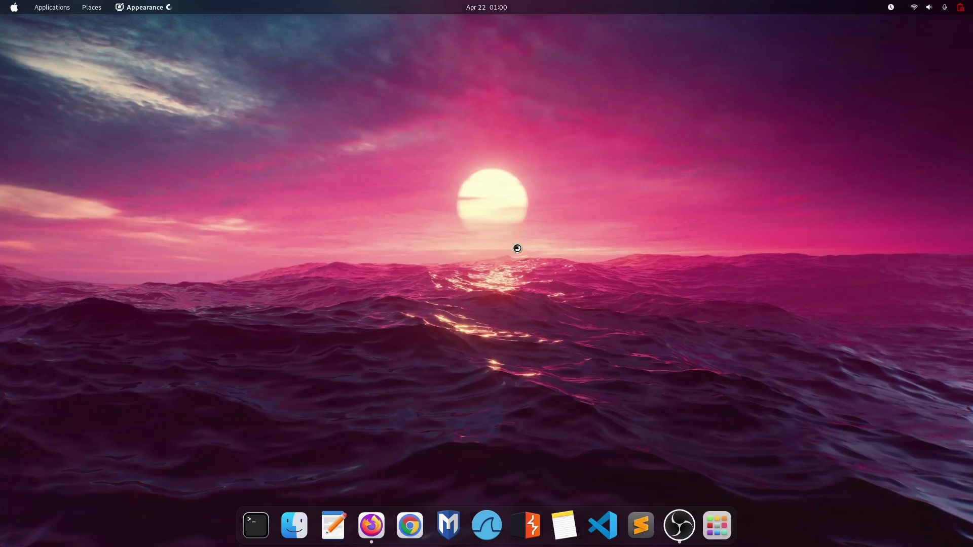
scroll(569, 294, "down", 1)
scroll(568, 301, "down", 8)
scroll(570, 311, "up", 5)
scroll(571, 316, "up", 5)
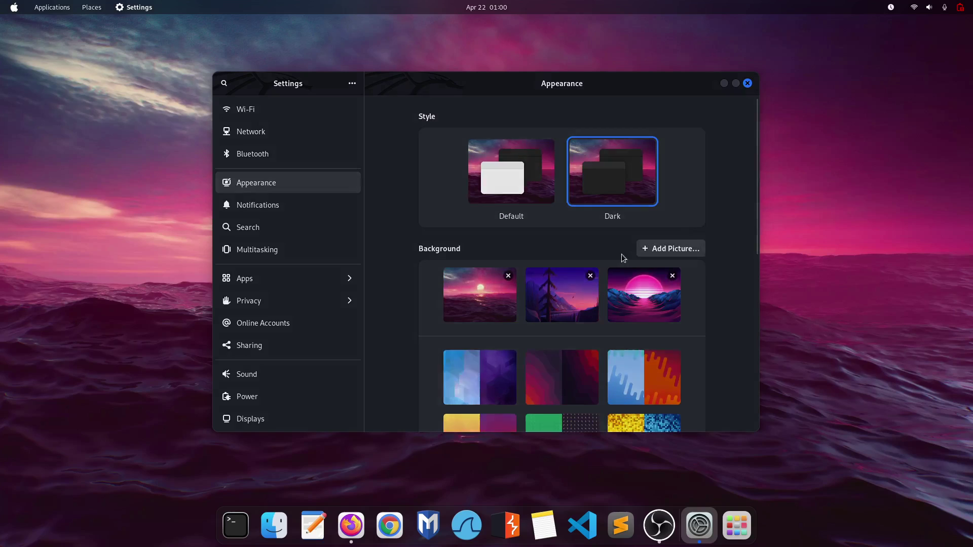
left_click(643, 249)
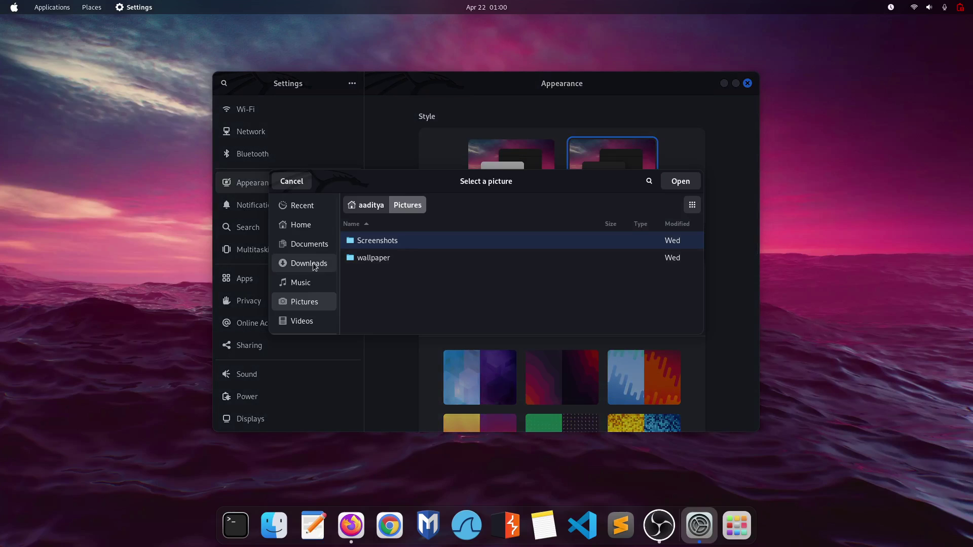
left_click(385, 262)
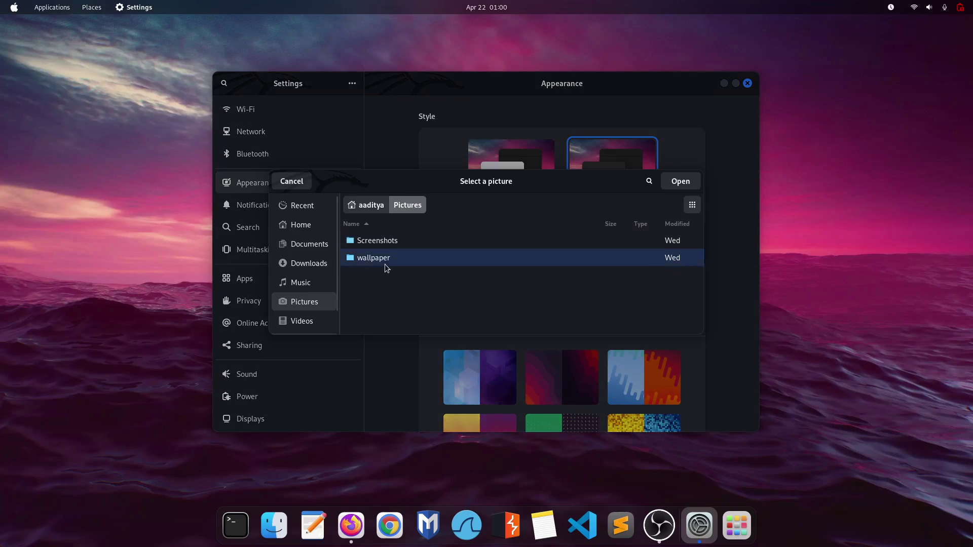
double_click(483, 261)
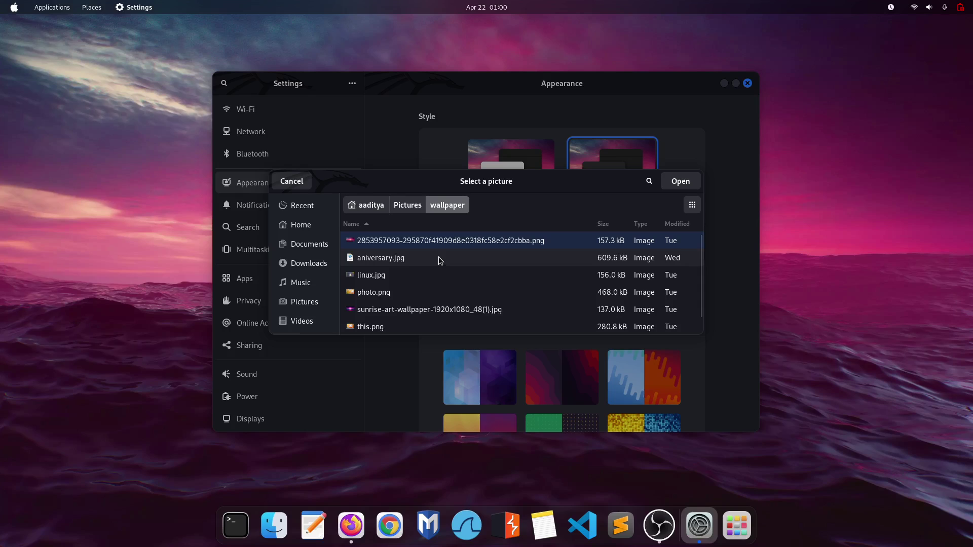
scroll(456, 284, "down", 1)
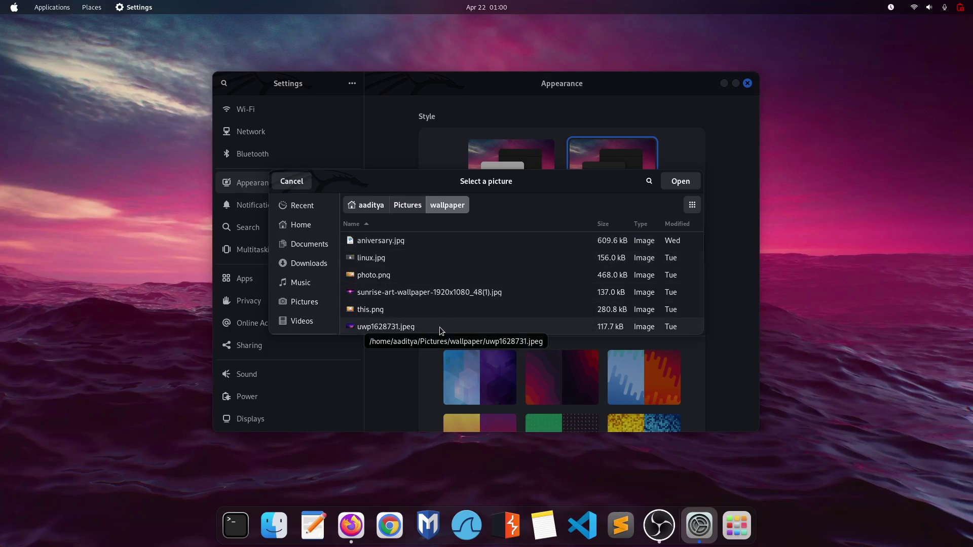
scroll(442, 292, "up", 1)
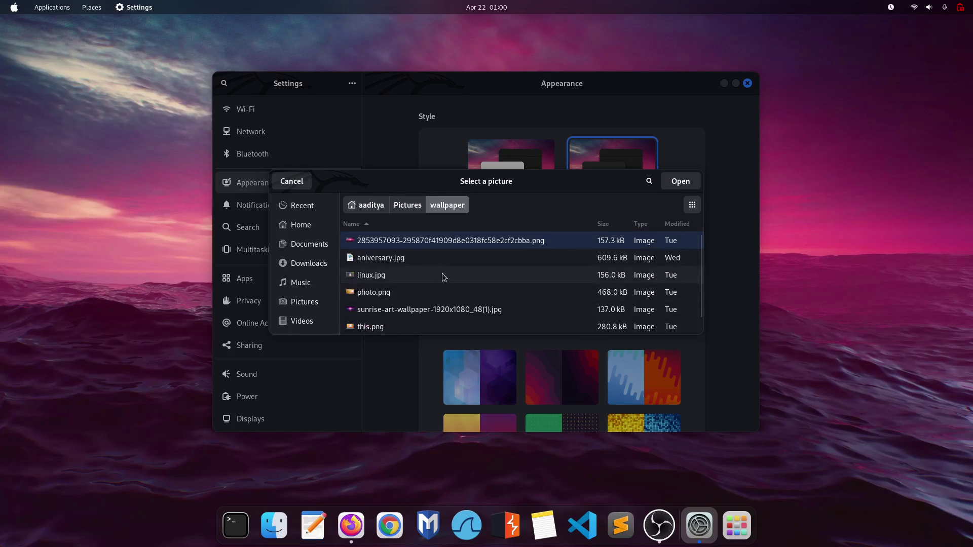
left_click(309, 183)
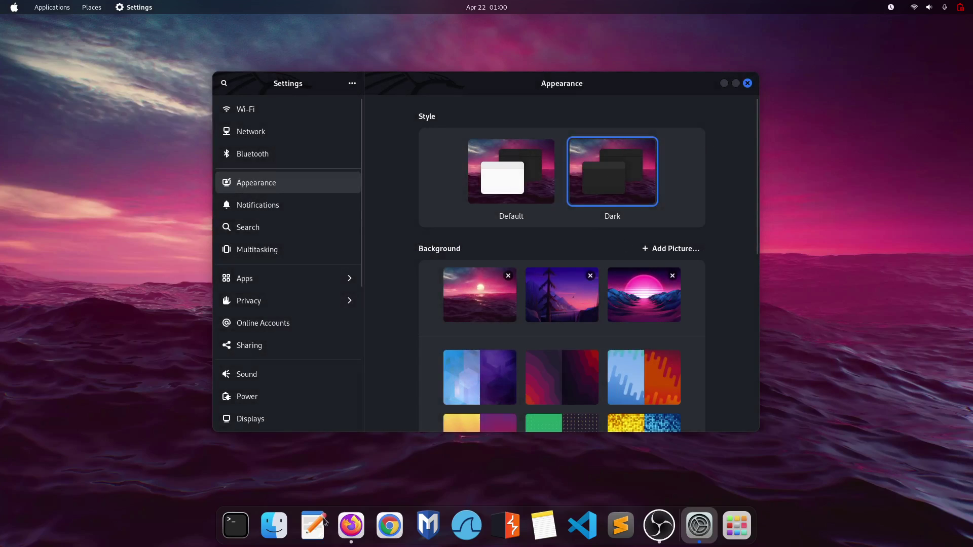
Switch to Firefox, search for images of "mac os wallpaper" in a new tab, and browse the results in a maximized window.
left_click(351, 524)
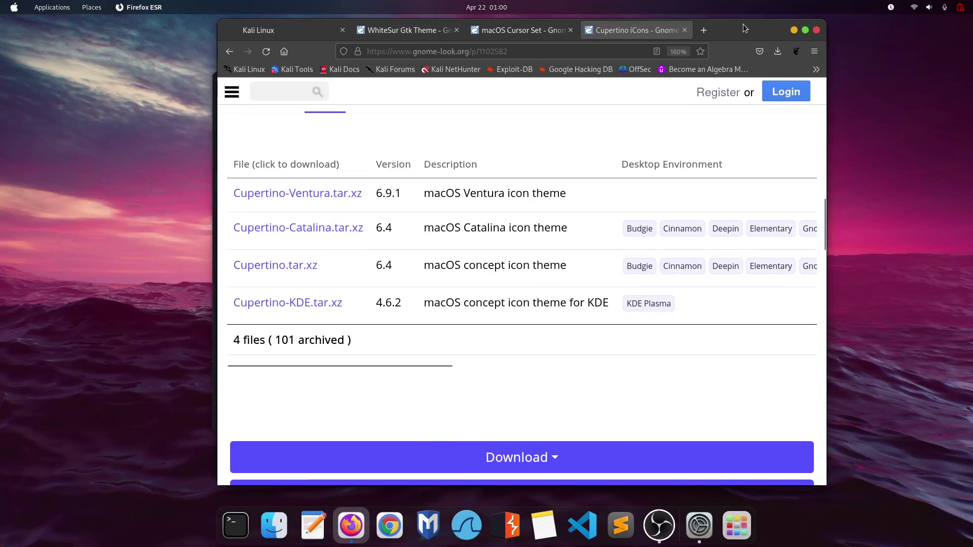
double_click(743, 24)
type("mac os w")
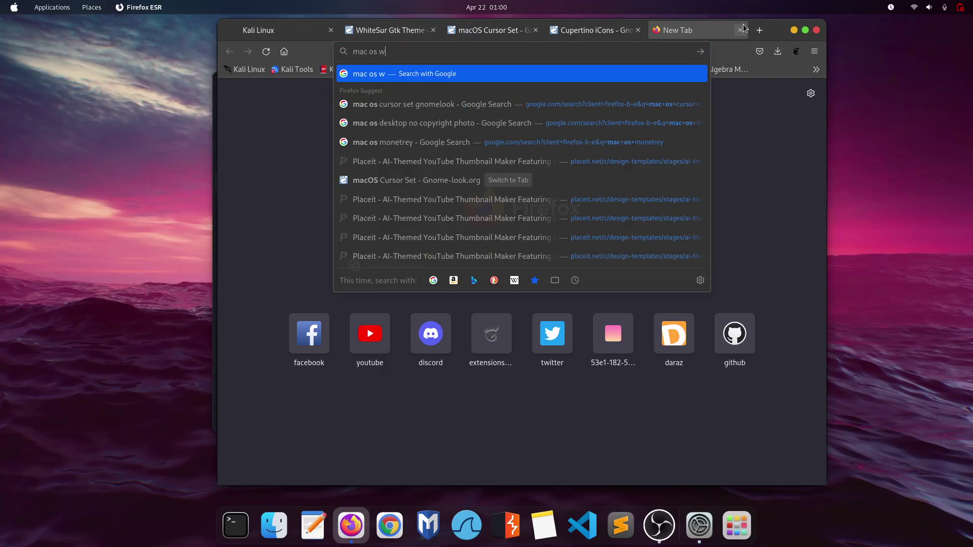
type("allpaper")
key("Return")
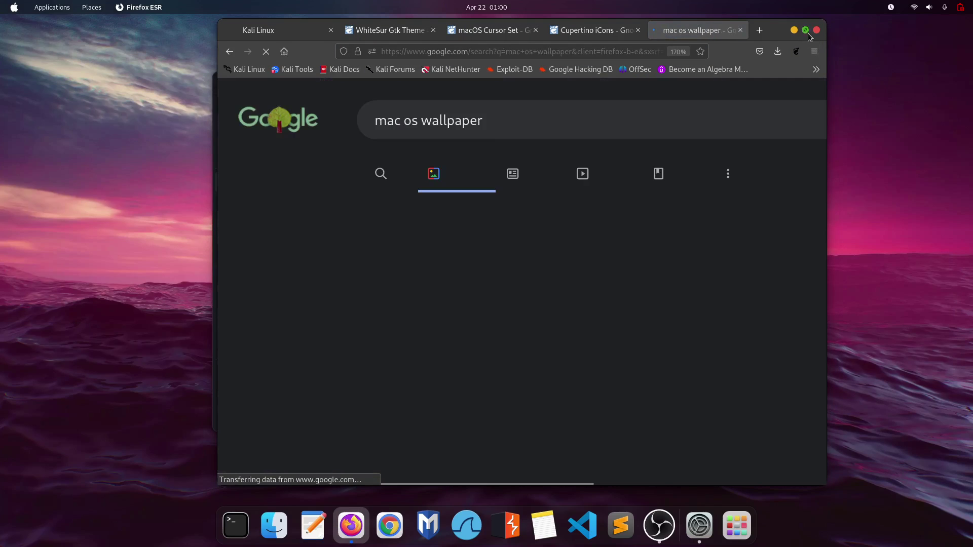
left_click(806, 31)
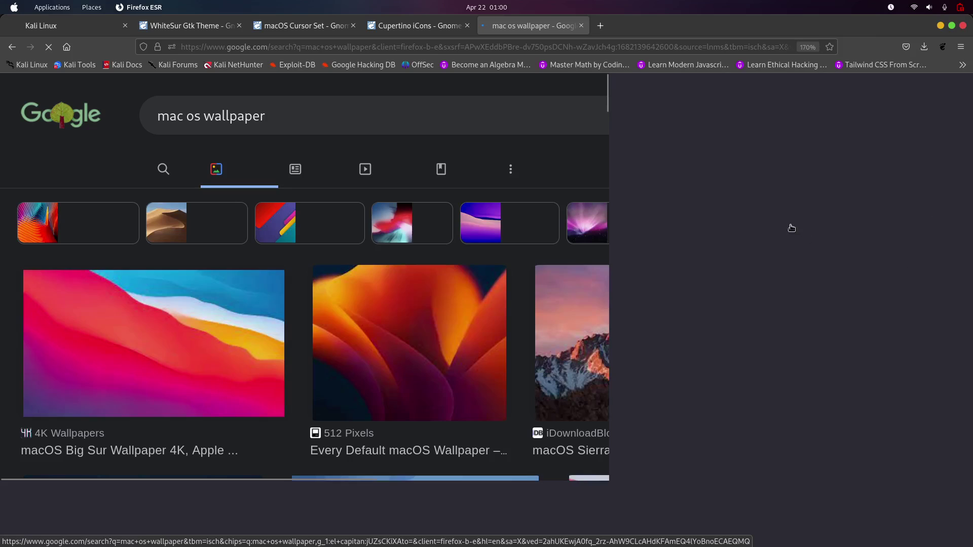
scroll(203, 363, "down", 2)
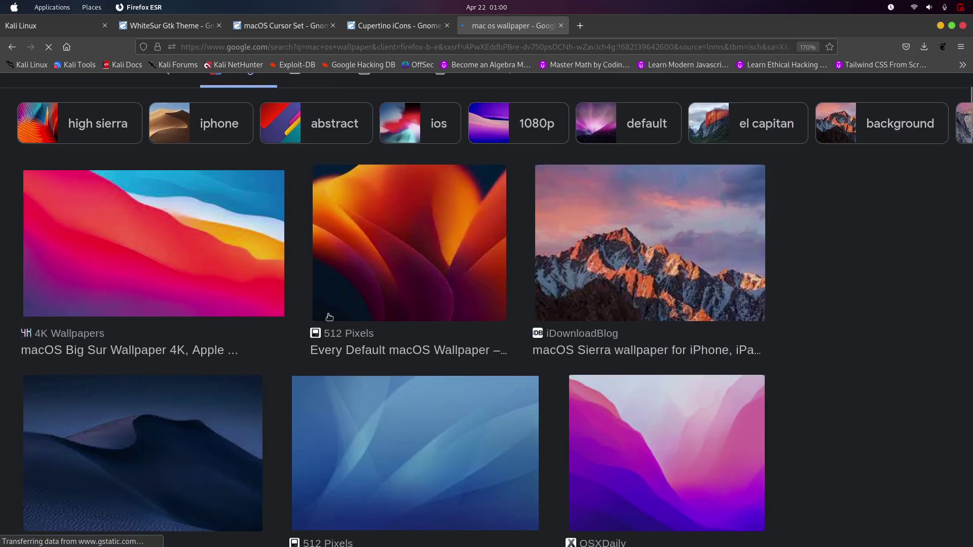
scroll(406, 233, "up", 2)
Refine the image search to "mac os vetura wallpaper" and look through the results.
left_click(315, 106)
left_click(203, 117)
type("veturawallpaper")
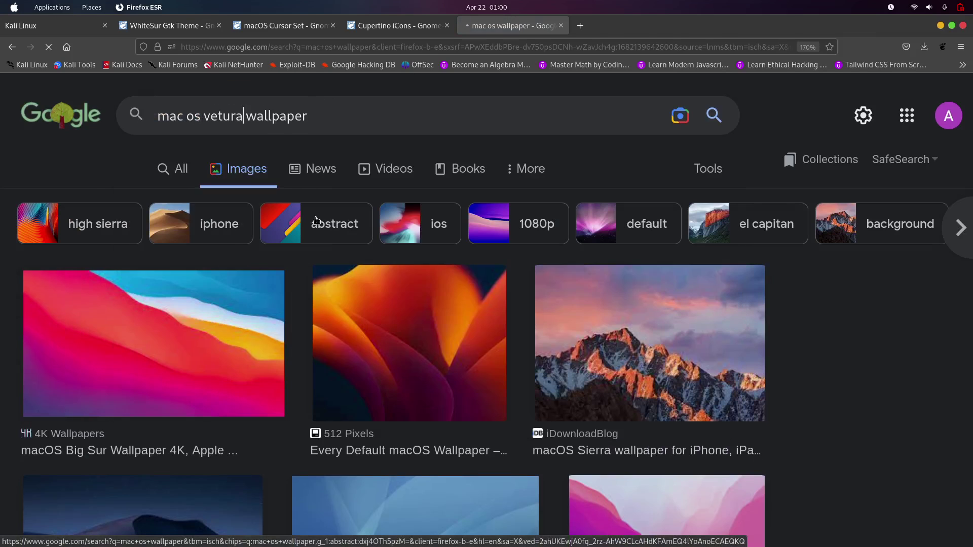
key("Return")
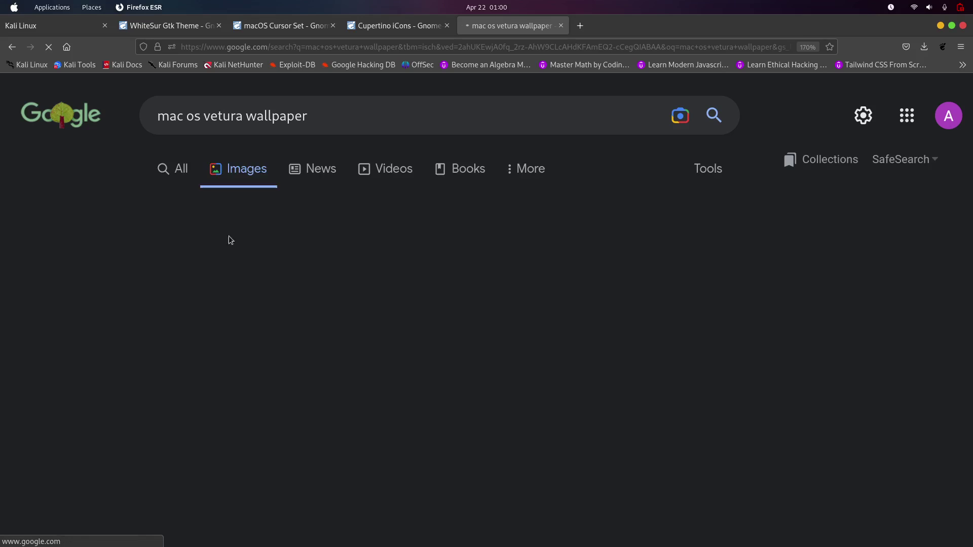
scroll(170, 412, "down", 4)
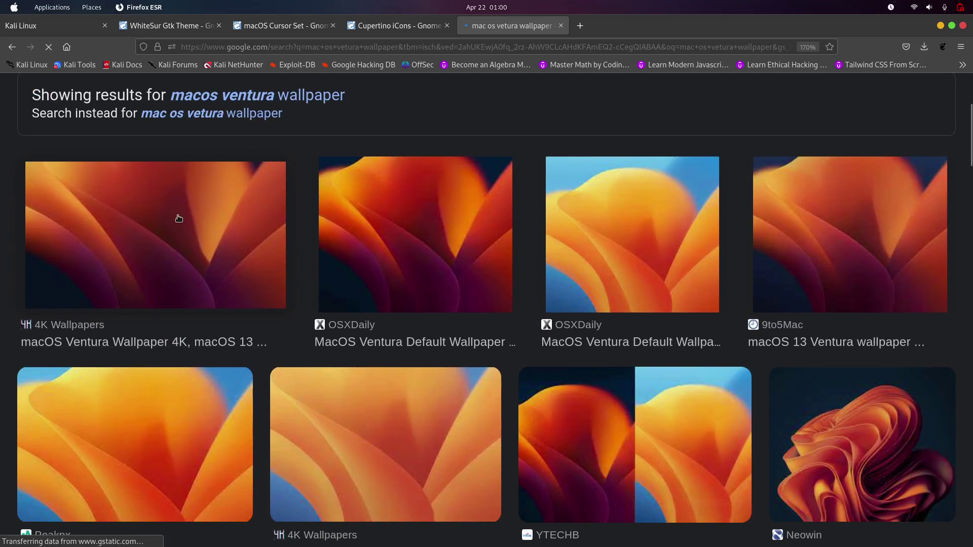
Download the full-size macOS Ventura wallpaper from the 4K Wallpapers result by opening its image in a new tab.
left_click(177, 253)
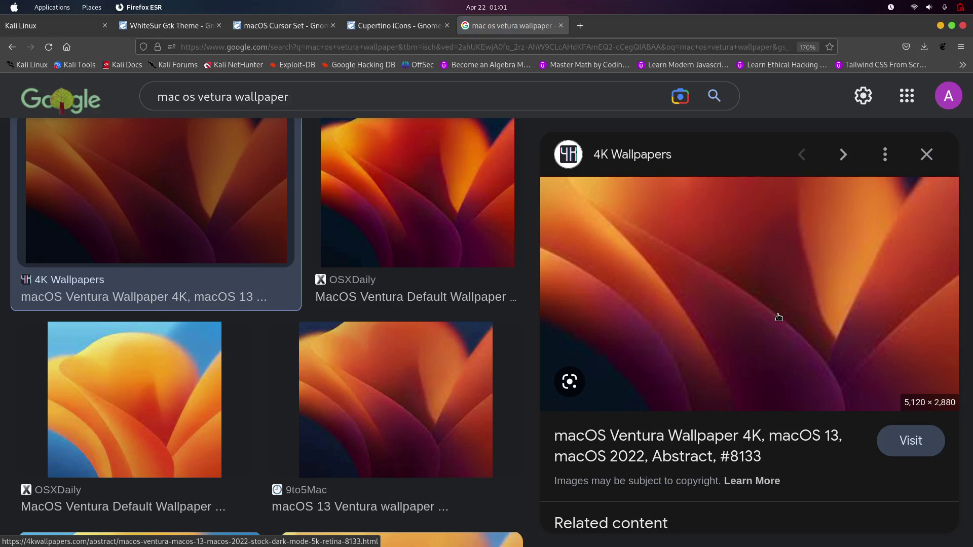
right_click(758, 321)
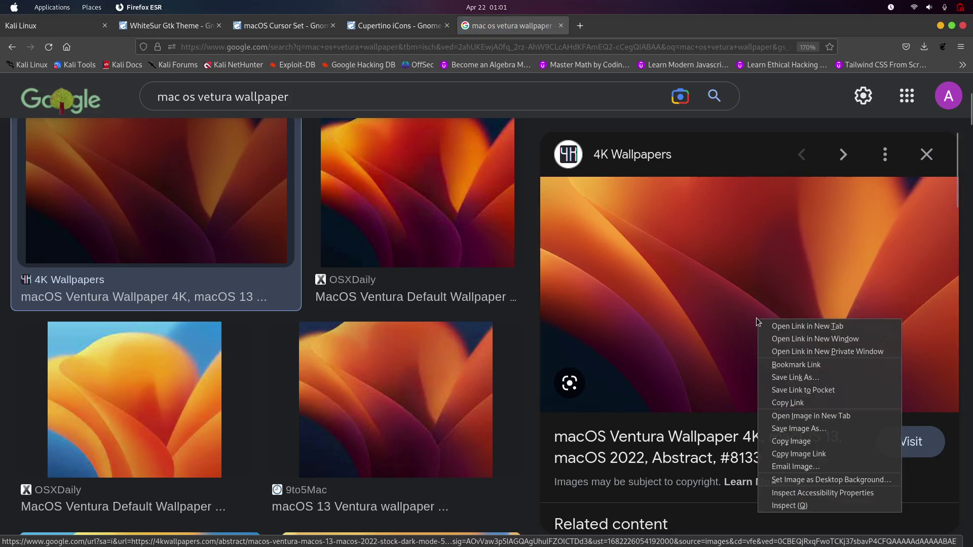
left_click(805, 416)
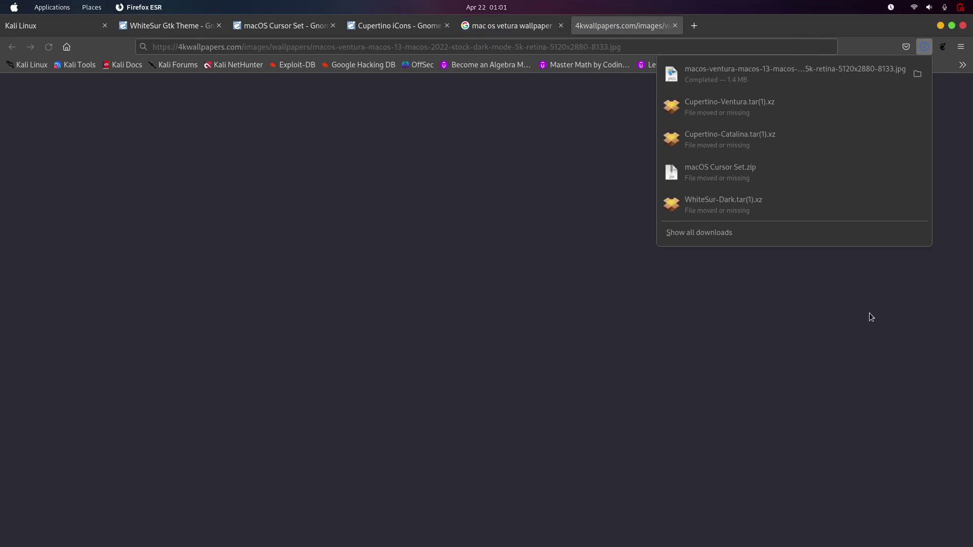
Move the downloaded macos-ventura wallpaper from Downloads into the customization folder in Documents.
left_click(918, 75)
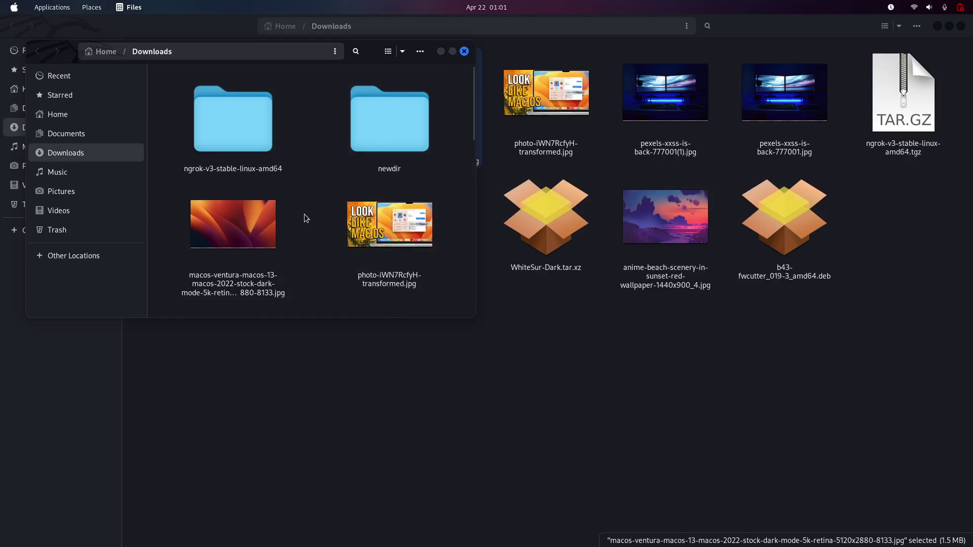
left_click(254, 236)
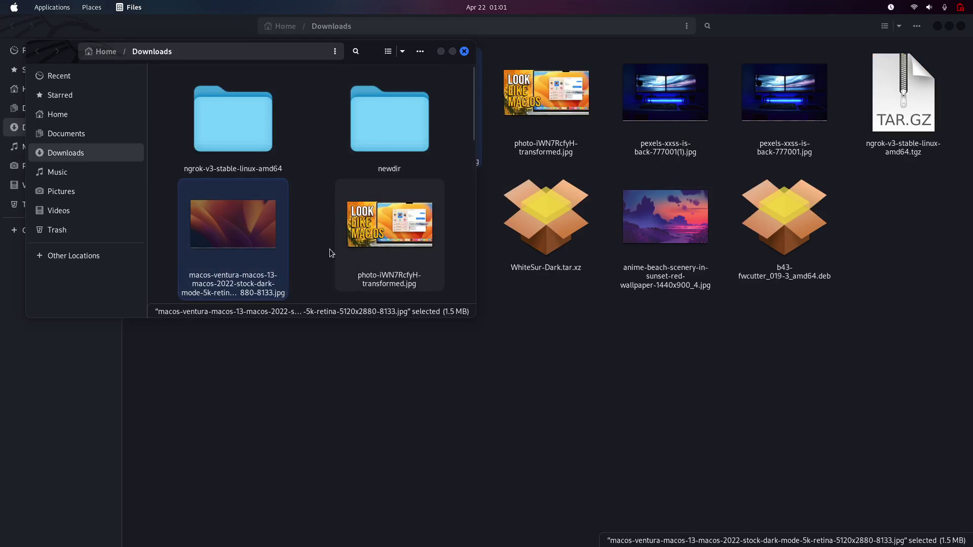
left_click(81, 135)
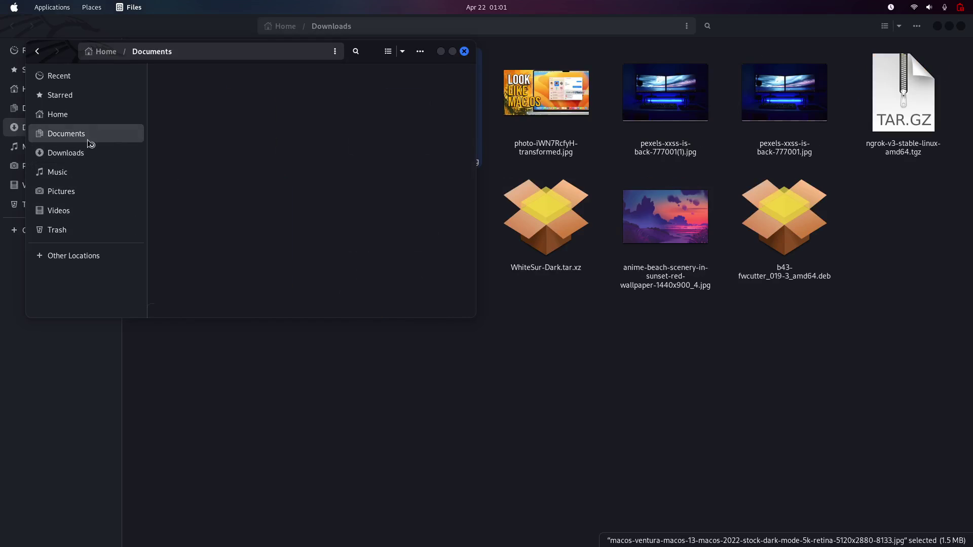
double_click(233, 105)
key("ctrl+v")
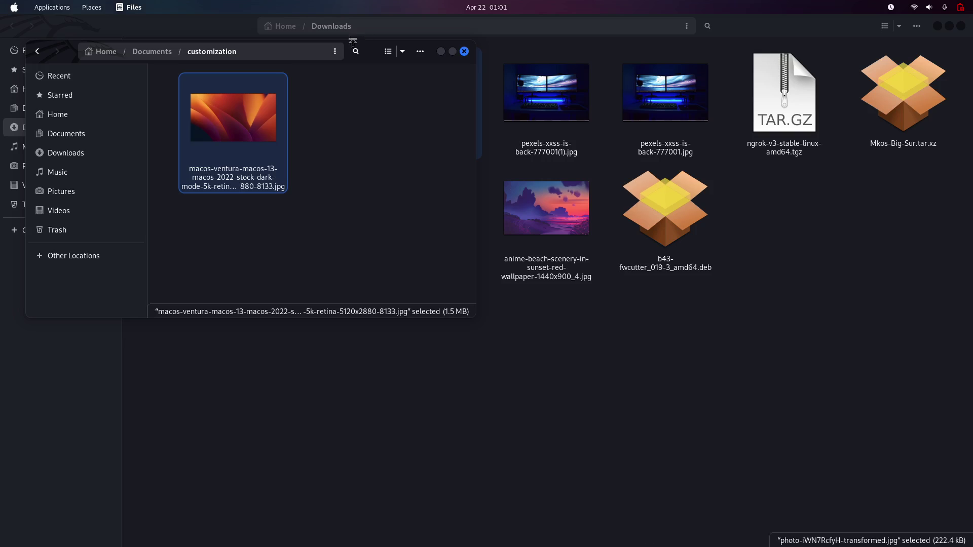
Close both file manager windows and the 4kwallpapers.com tab, and minimize the browser.
left_click_drag(412, 59, 574, 89)
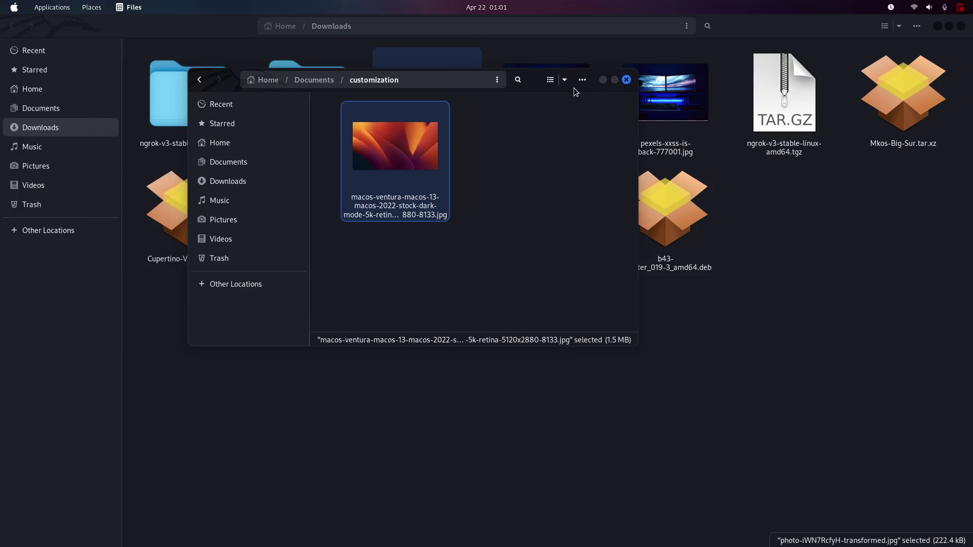
left_click(627, 80)
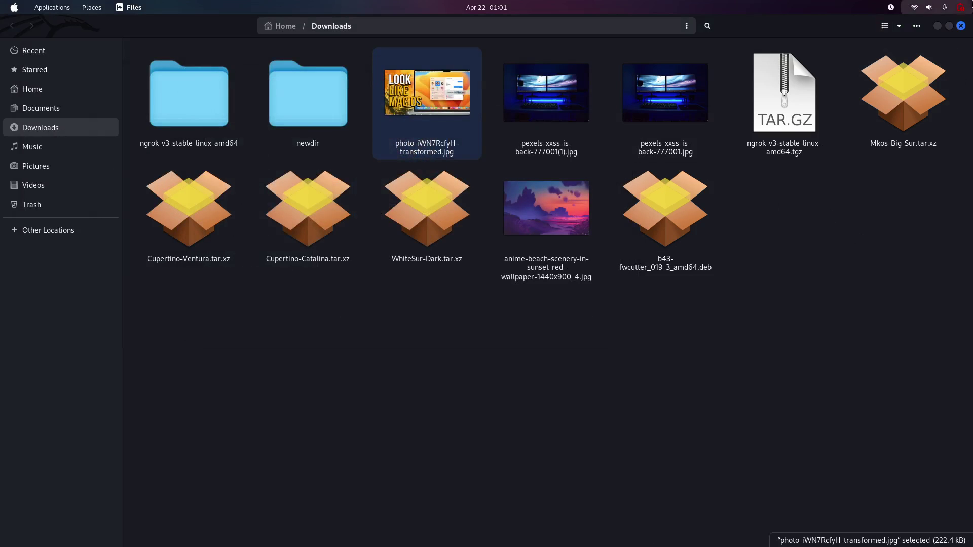
left_click(962, 27)
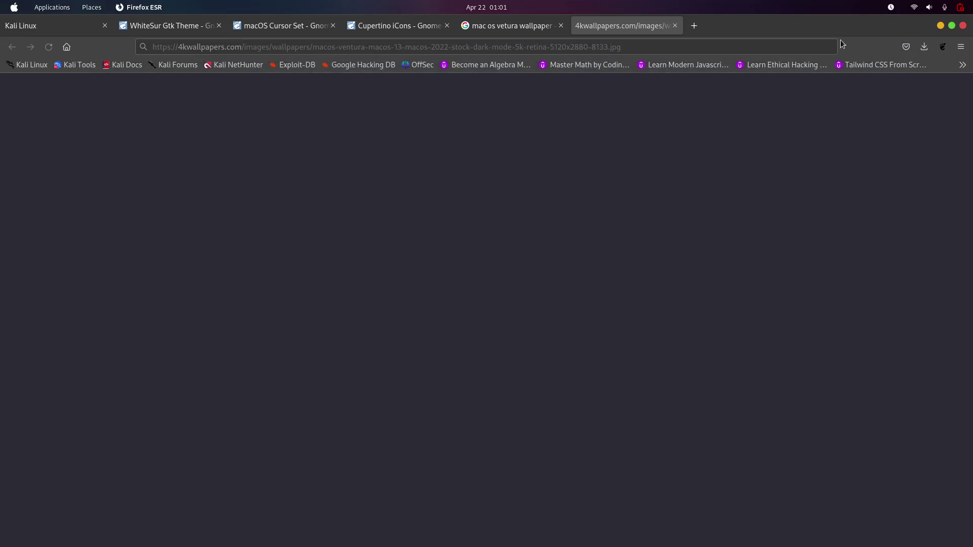
left_click(674, 27)
left_click(941, 25)
Add the macos-ventura picture from Documents/customization to the backgrounds, set it as the desktop wallpaper, and close Settings.
left_click(667, 249)
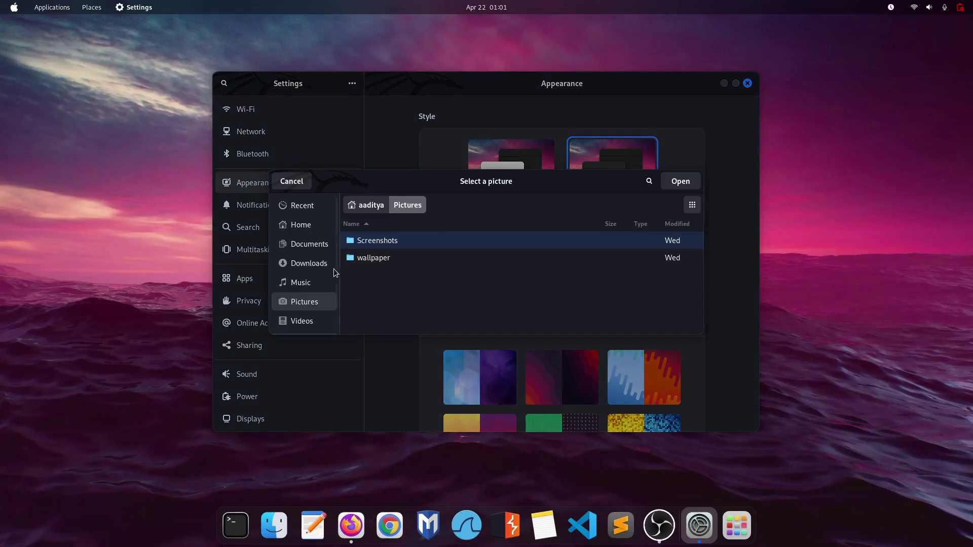
left_click(308, 244)
double_click(384, 246)
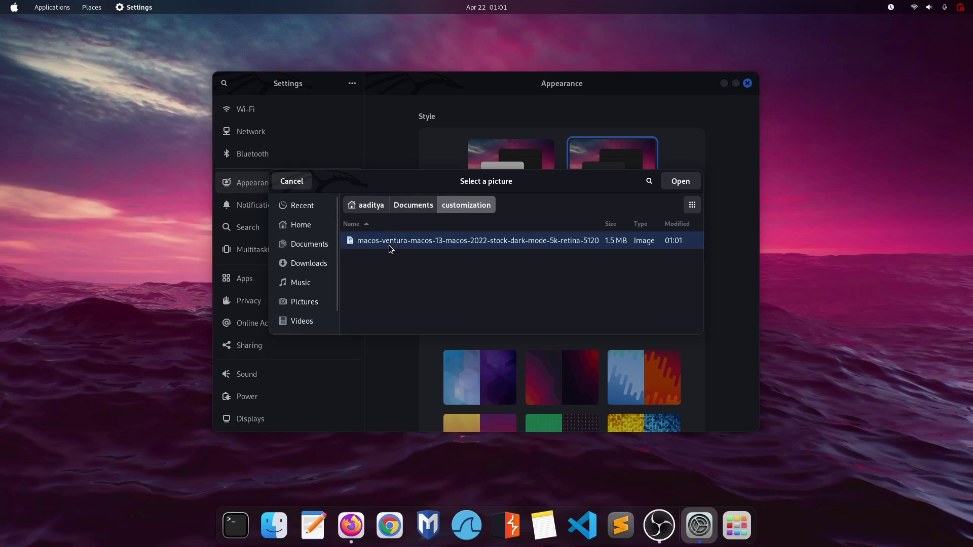
left_click(680, 181)
left_click(494, 294)
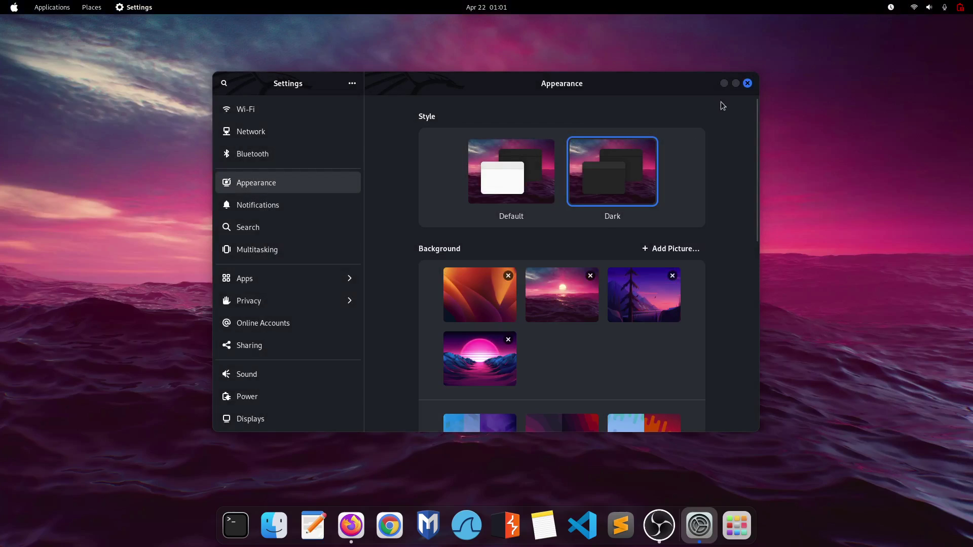
left_click(748, 83)
left_click_drag(887, 95, 254, 405)
left_click_drag(191, 426, 861, 177)
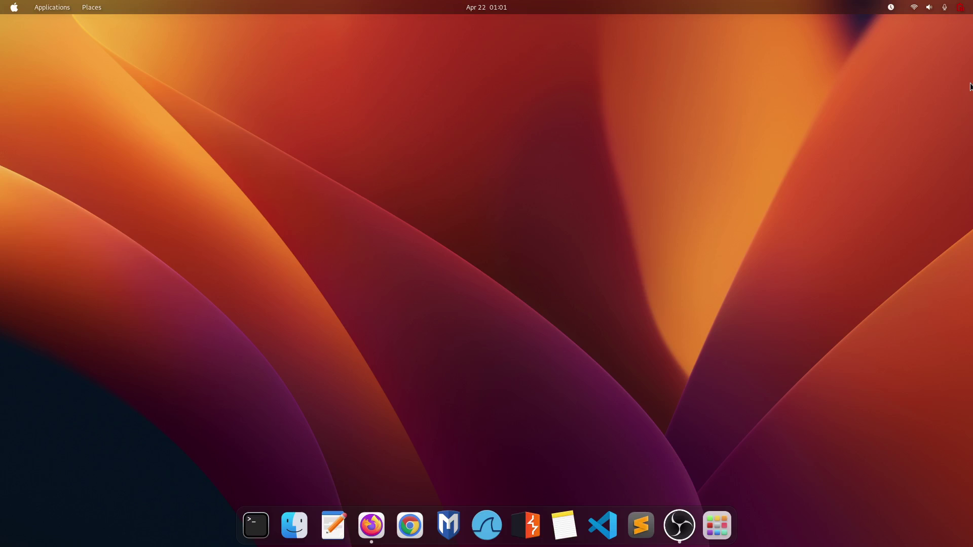
left_click_drag(907, 83, 287, 394)
left_click_drag(226, 410, 884, 167)
left_click_drag(931, 78, 142, 437)
left_click_drag(139, 440, 933, 116)
left_click_drag(335, 371, 322, 394)
left_click_drag(323, 394, 727, 477)
left_click(679, 526)
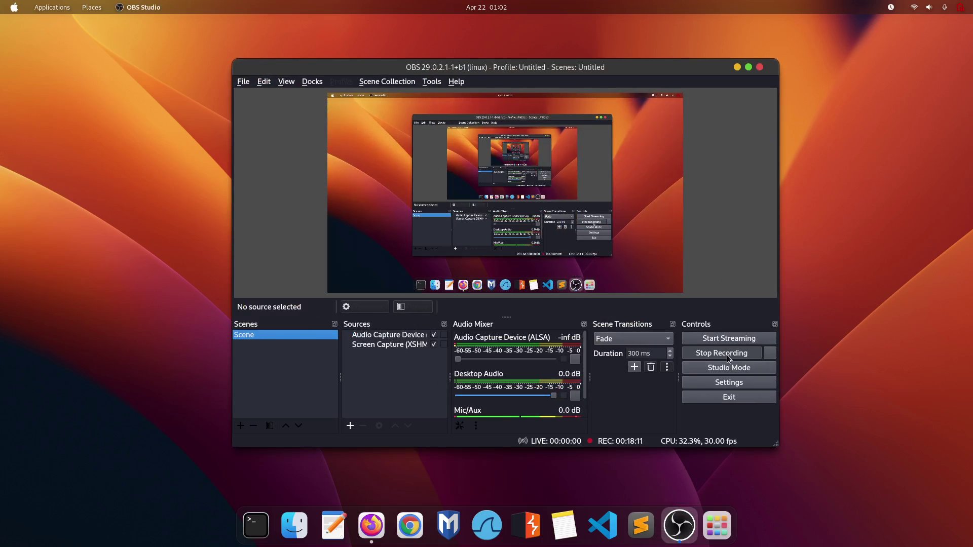